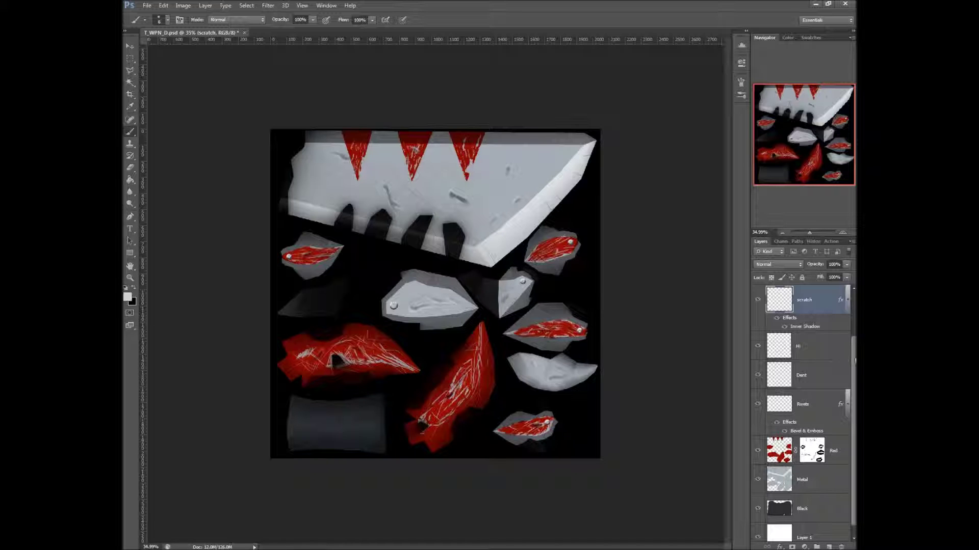
Create a new layer above the scratch layer and name it Dirt
scroll(823, 381, "up", 3)
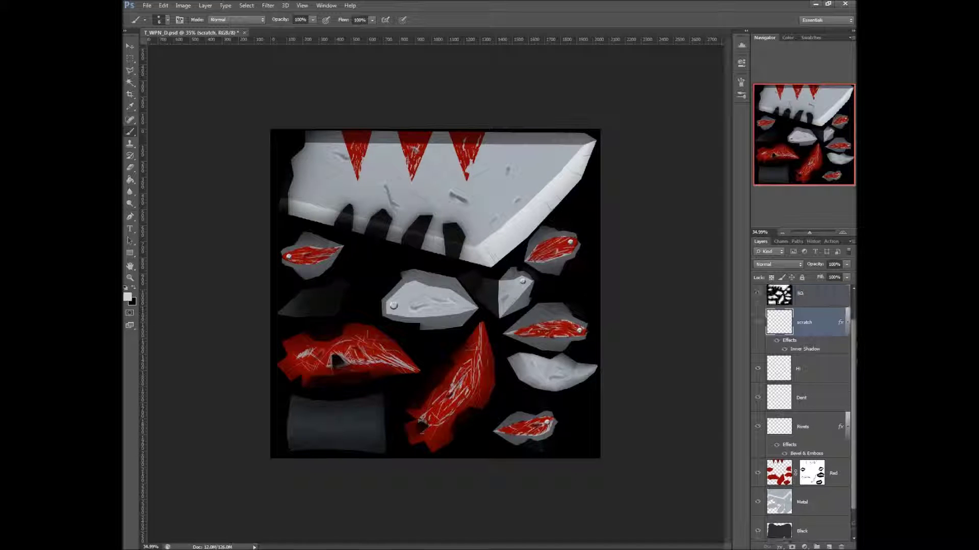
left_click(823, 382)
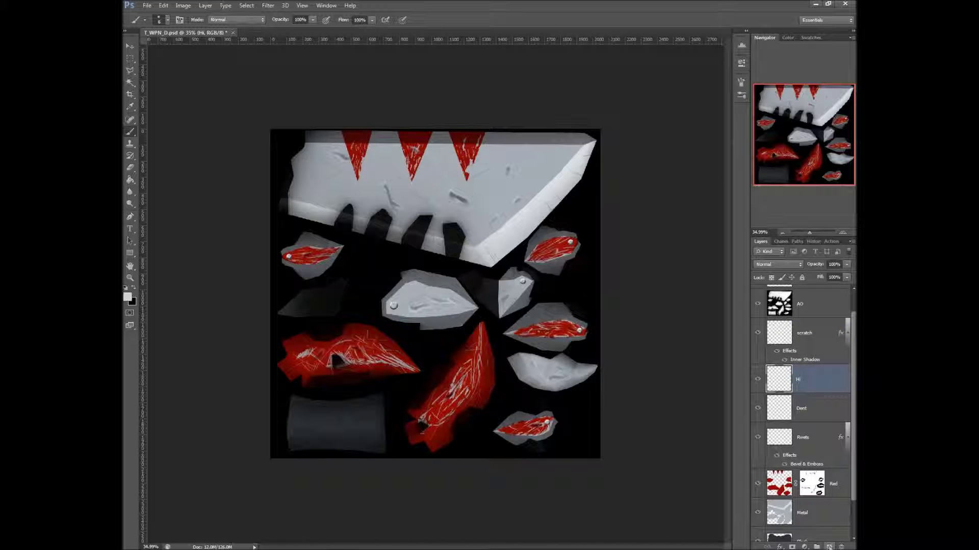
left_click(828, 546)
left_click_drag(812, 325, 811, 329)
double_click(810, 336)
key("Escape")
double_click(805, 333)
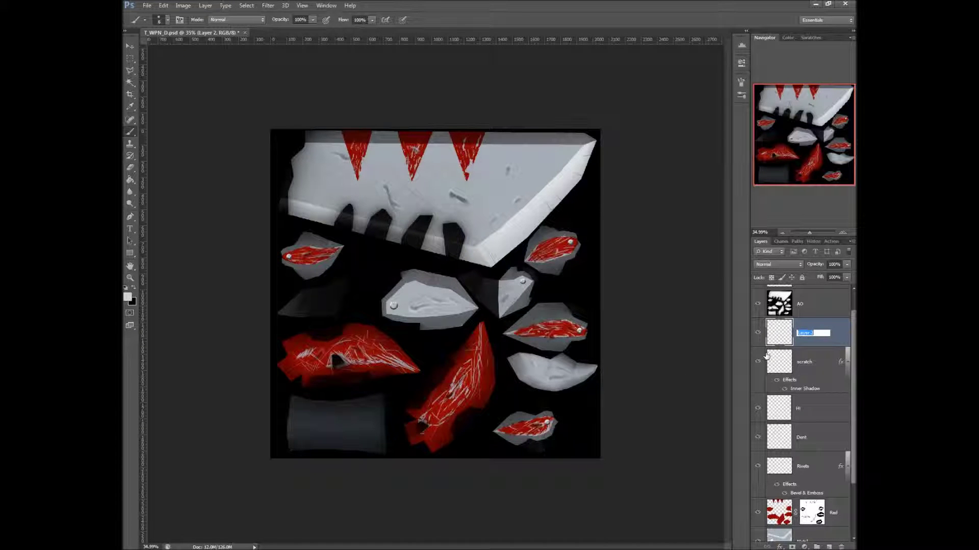
type("Sirt")
key("Return")
Swap the foreground and background colours and choose the Chalk 17 pixels brush tip
key("x")
right_click(474, 267)
mouse_move(570, 331)
left_mouse_down()
mouse_move(573, 357)
mouse_move(554, 354)
left_mouse_up()
left_click(546, 351)
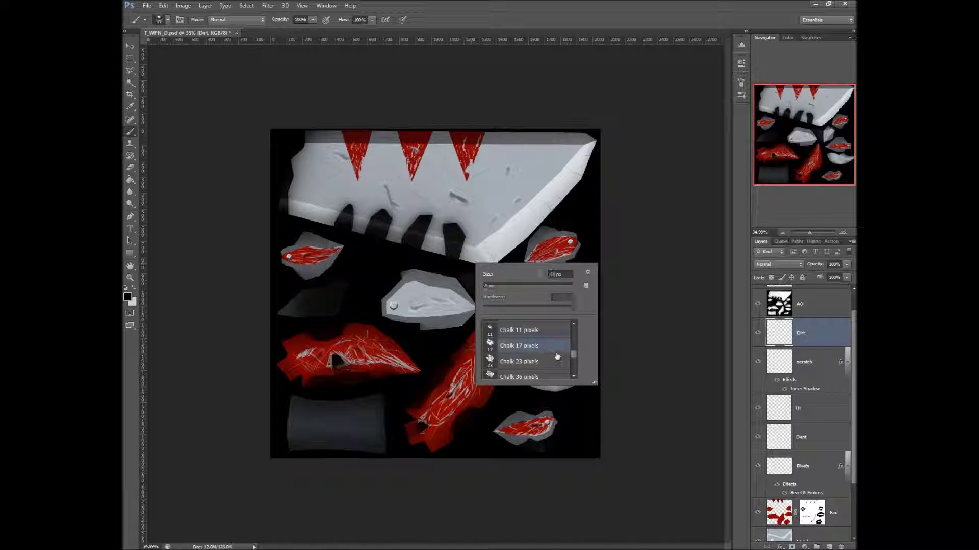
left_click(640, 268)
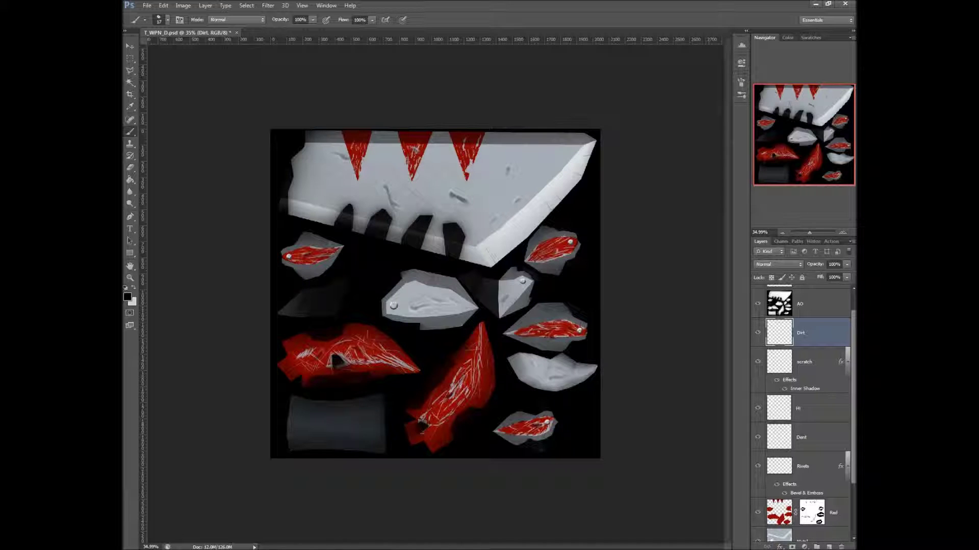
Enable Shape Dynamics with a lower angle jitter, and Scattering with 148% scatter and a count of 1
left_click(742, 81)
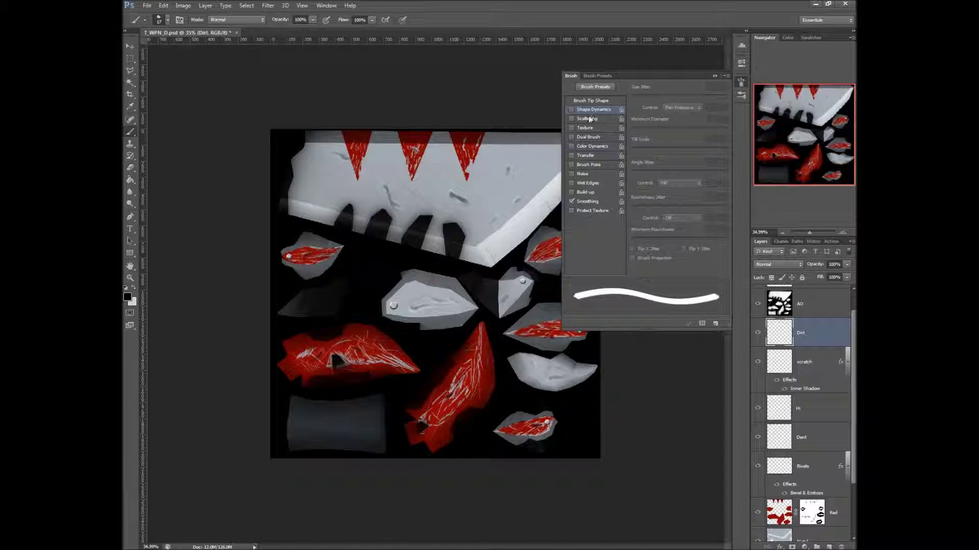
left_click(571, 110)
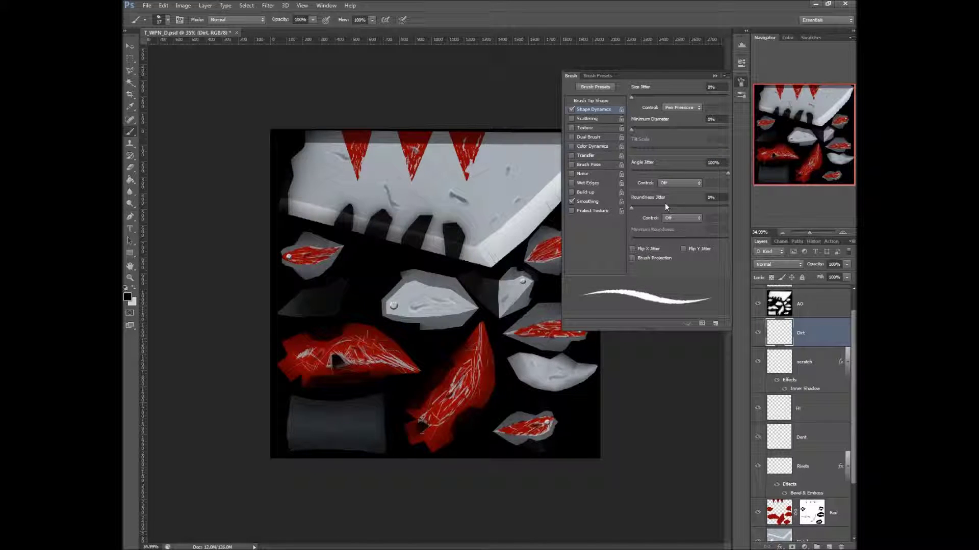
left_click_drag(726, 175, 713, 176)
left_click(598, 117)
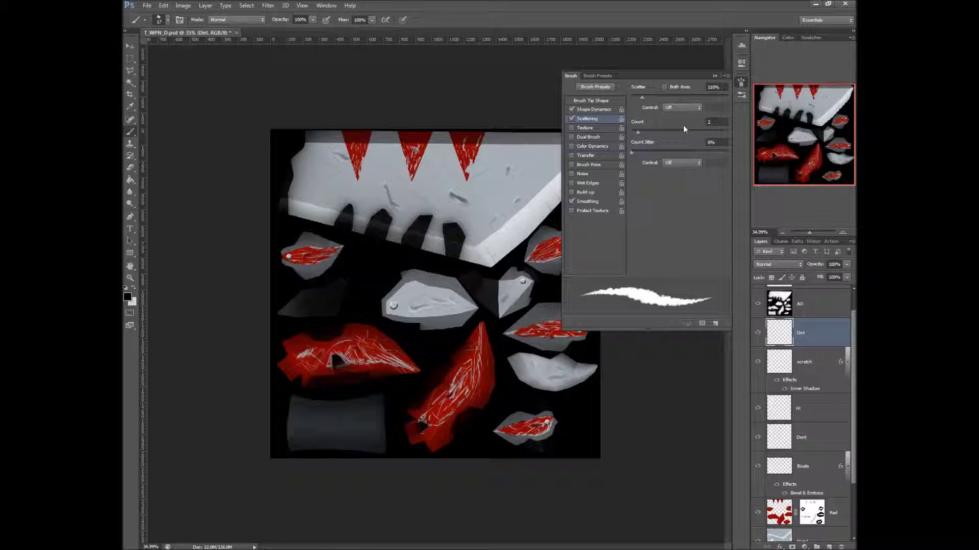
left_click_drag(637, 133, 632, 130)
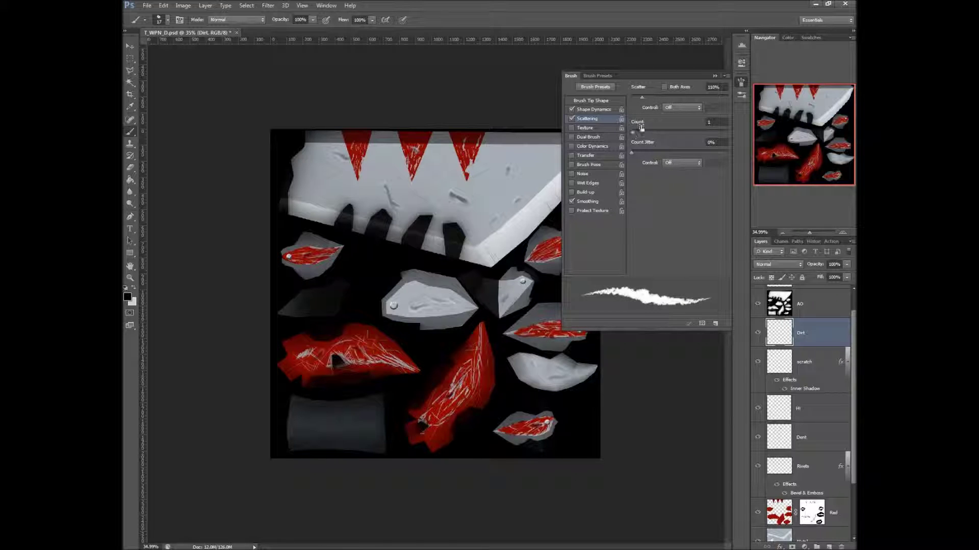
left_click_drag(641, 97, 645, 97)
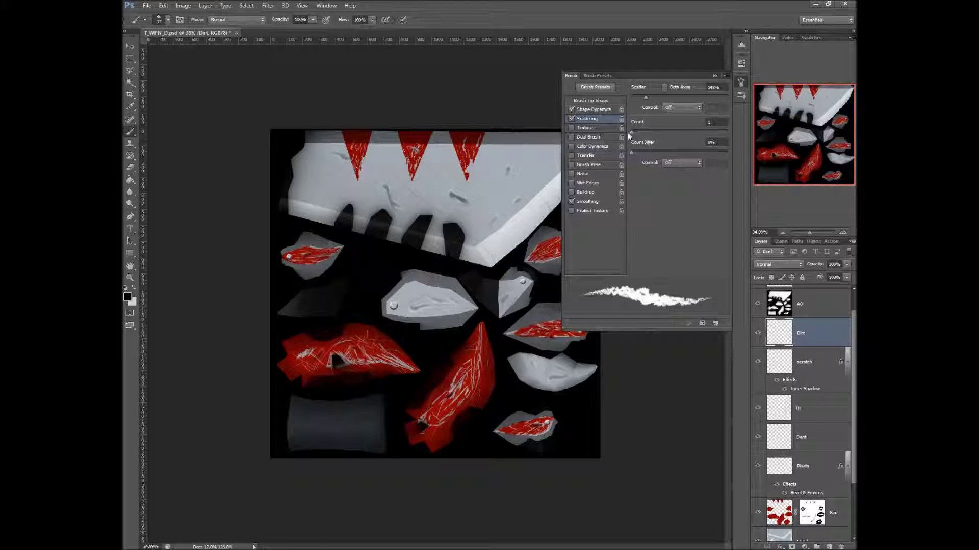
Enable Dual Brush with 14% spacing and 71% scatter, leaving Color Dynamics off
left_click(589, 137)
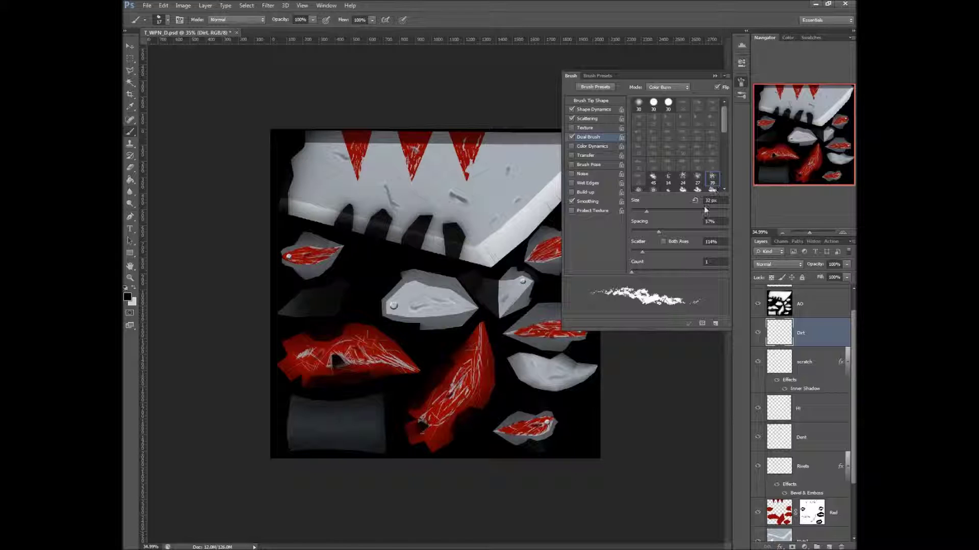
left_click_drag(658, 232, 638, 228)
left_click_drag(642, 252, 630, 270)
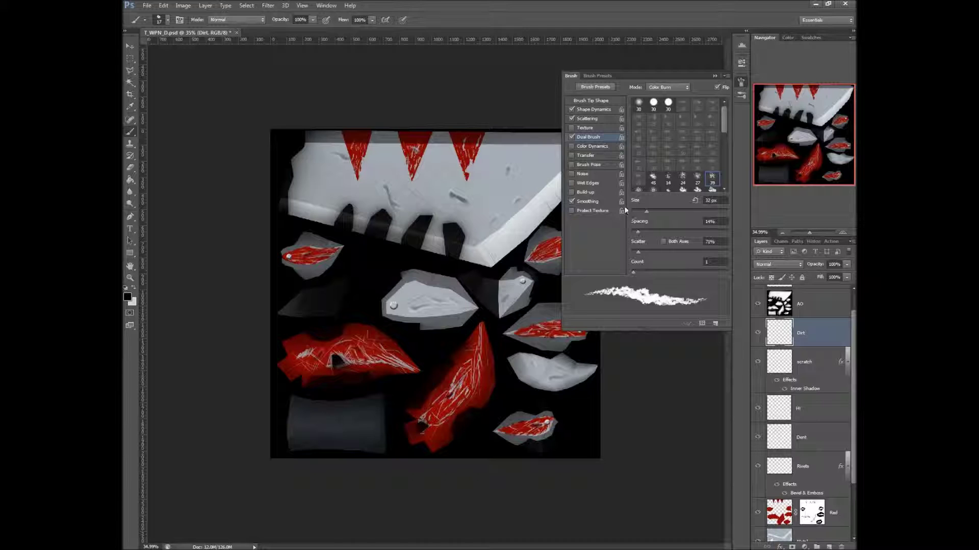
left_click(611, 142)
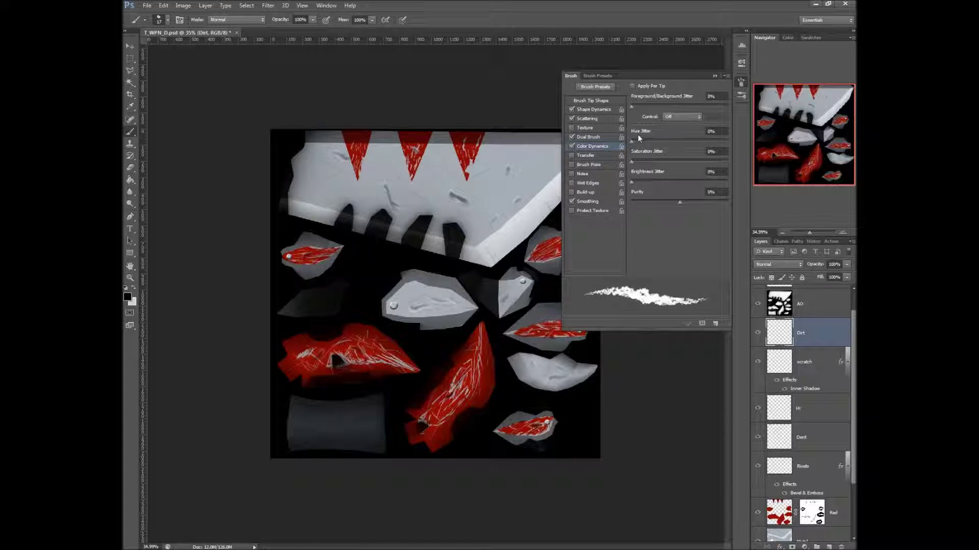
left_click(572, 145)
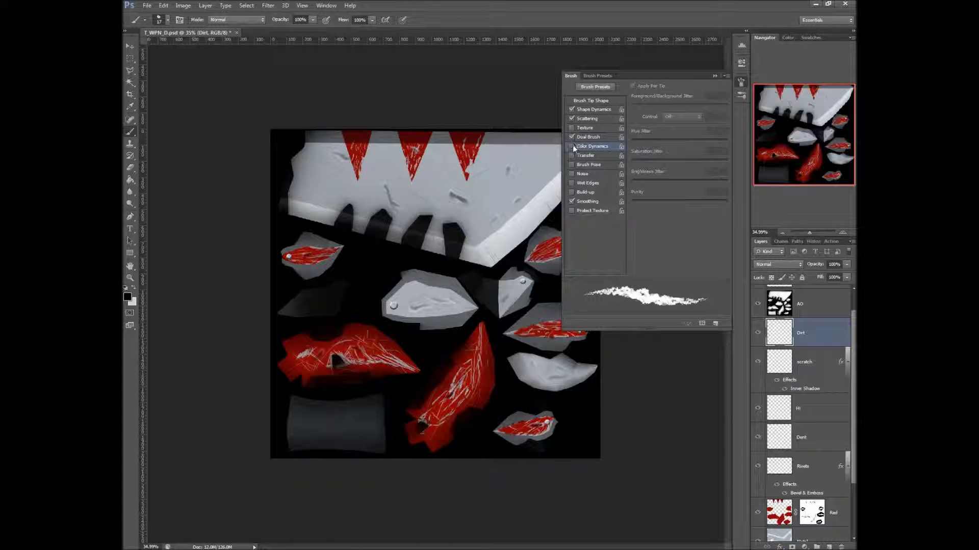
left_click(715, 75)
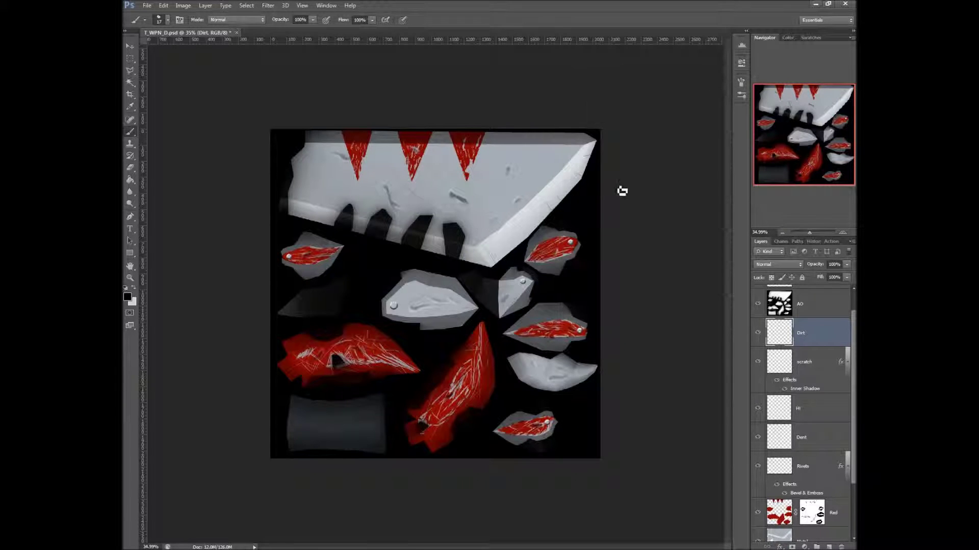
Set the foreground colour to a muted brown with hue 32°, saturation 45% and brightness 36%
left_click(127, 297)
left_click(438, 309)
left_click_drag(438, 309, 437, 307)
mouse_move(361, 282)
left_mouse_down()
mouse_move(360, 266)
mouse_move(364, 274)
left_mouse_up()
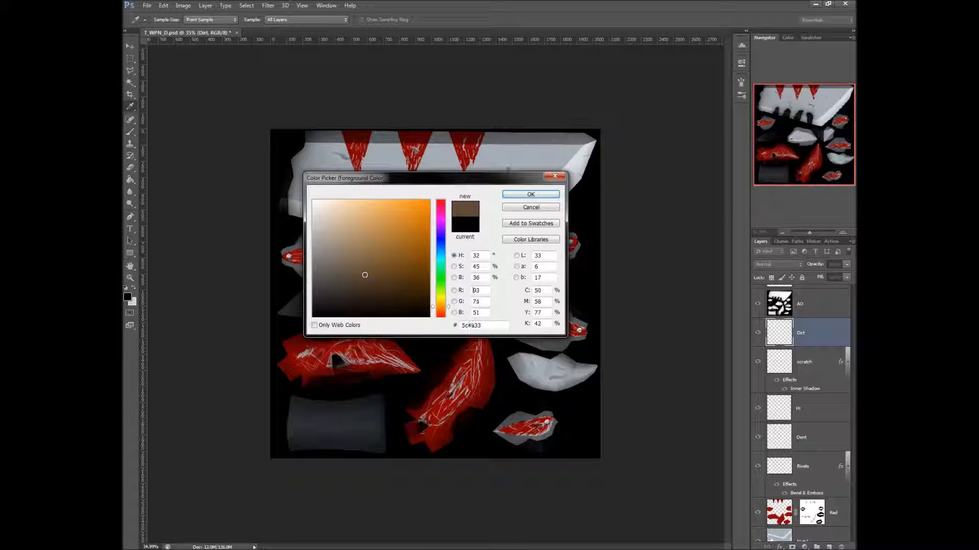
left_click(535, 196)
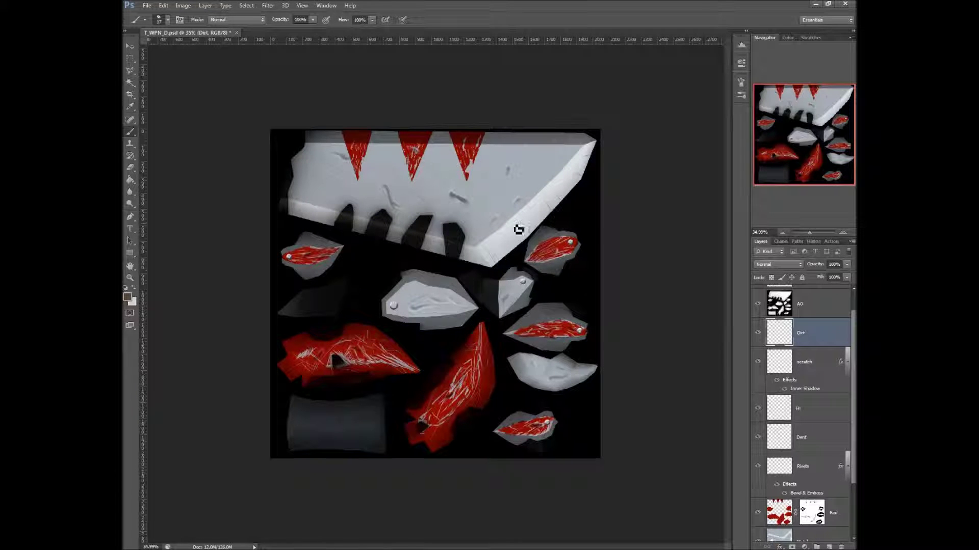
Swap the two colours and set the new foreground colour to a dark olive green with hue 75°
key("x")
left_click(128, 296)
left_click_drag(321, 309, 304, 317)
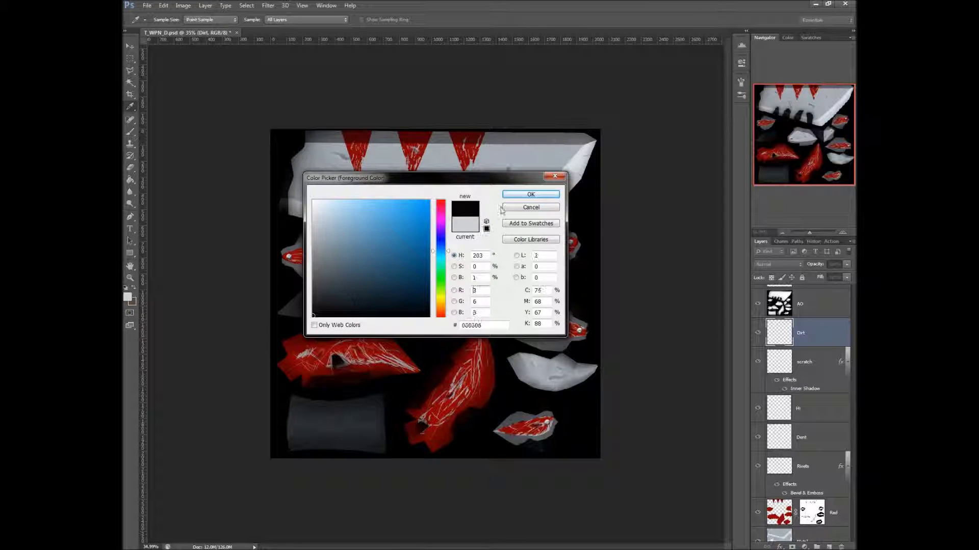
left_click(535, 194)
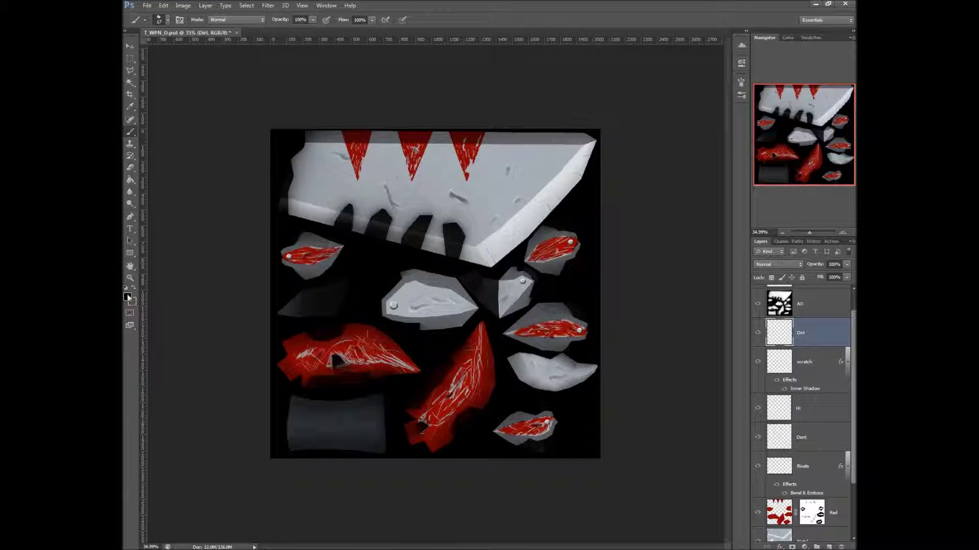
left_click(128, 297)
left_click(440, 293)
left_click(360, 299)
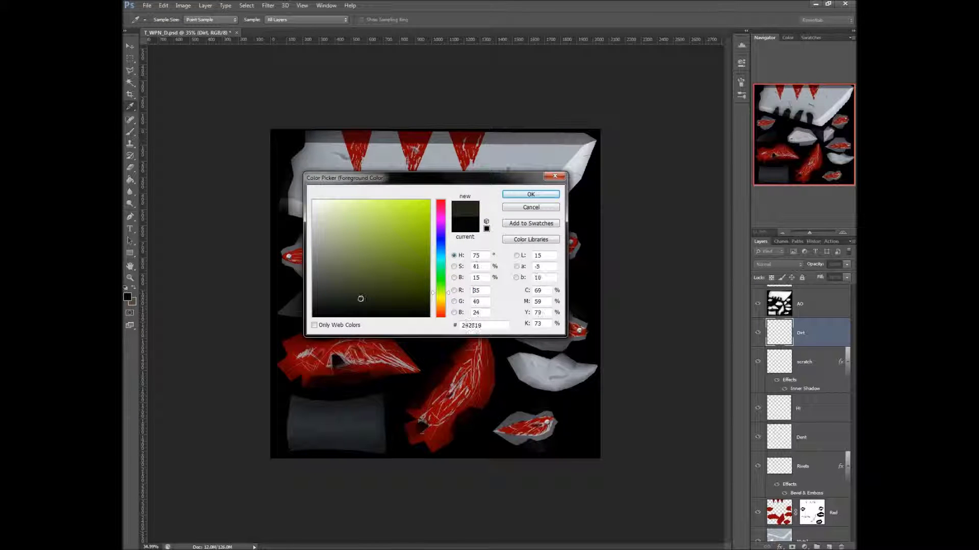
left_click_drag(360, 299, 364, 296)
left_click(530, 196)
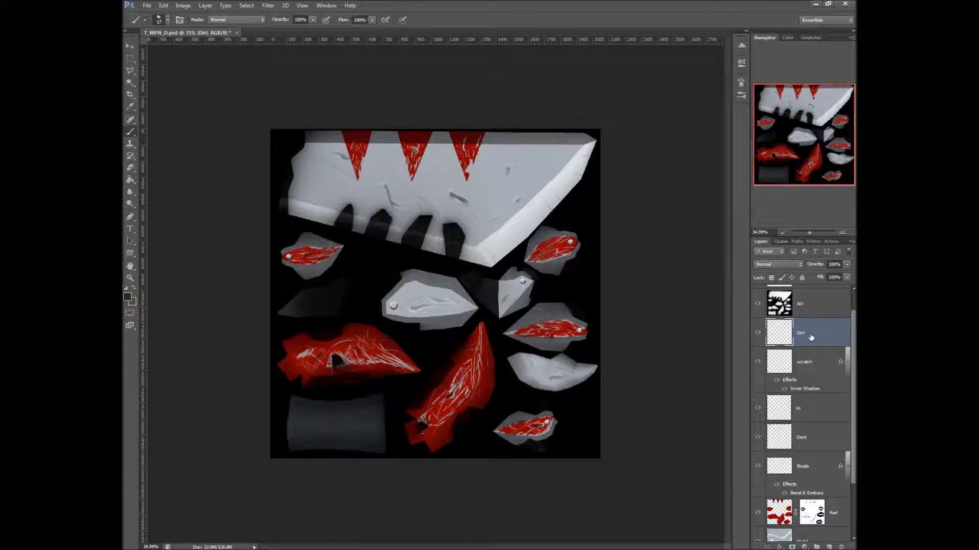
Enable Color Dynamics for the brush and go through the foreground/background jitter control options
left_click(740, 82)
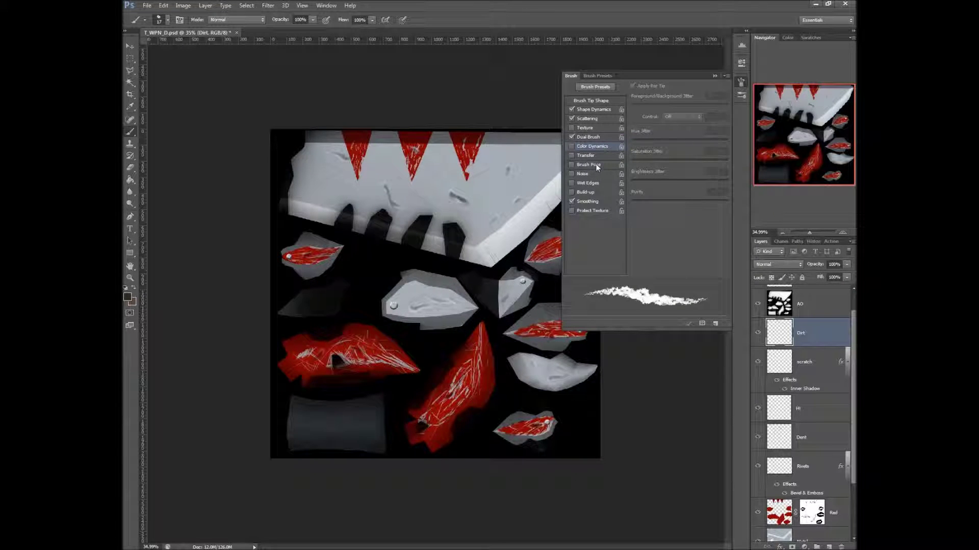
left_click(571, 146)
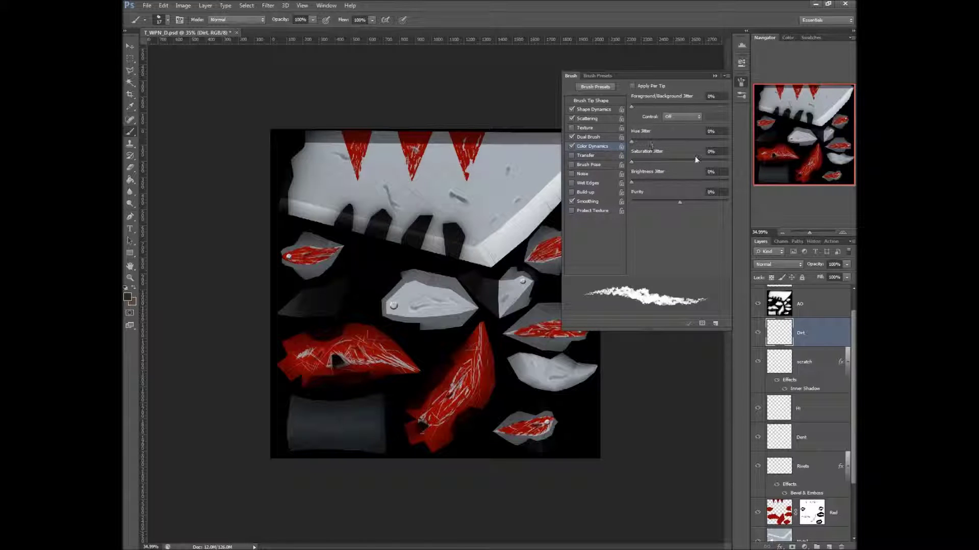
left_click(692, 118)
left_click(681, 118)
left_click(715, 76)
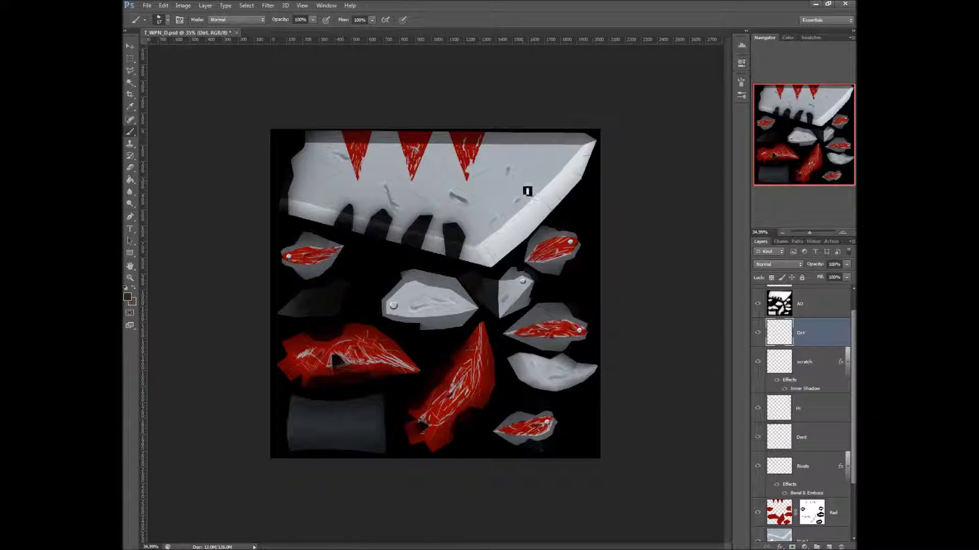
Enlarge the chalk brush to 50 px
key("bracketright")
key("bracketright")
key("bracketright")
key("bracketright")
key("bracketright")
key("bracketright")
Try full-opacity dirt strokes beside the blade's bevelled edge and undo them
left_click_drag(538, 161, 510, 198)
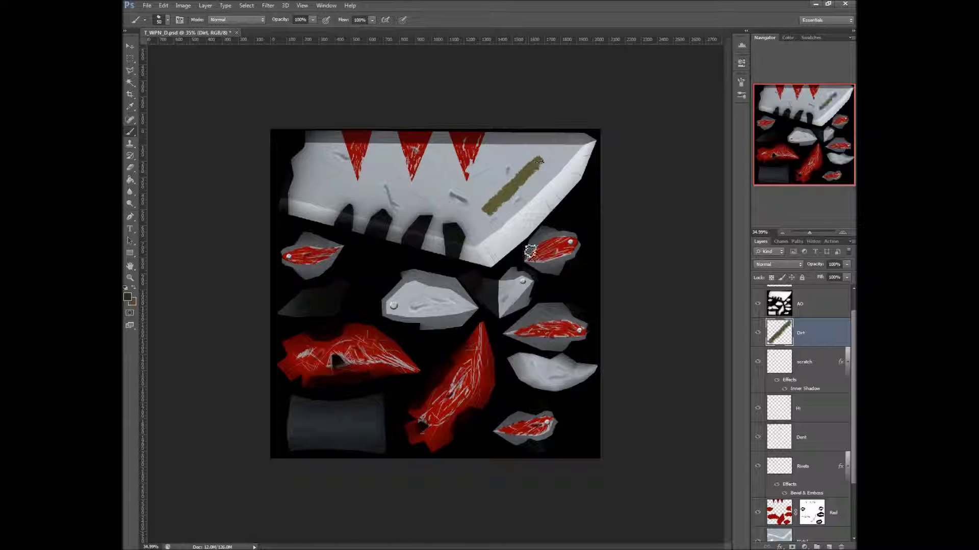
key("ctrl+z")
left_click_drag(540, 168, 476, 219)
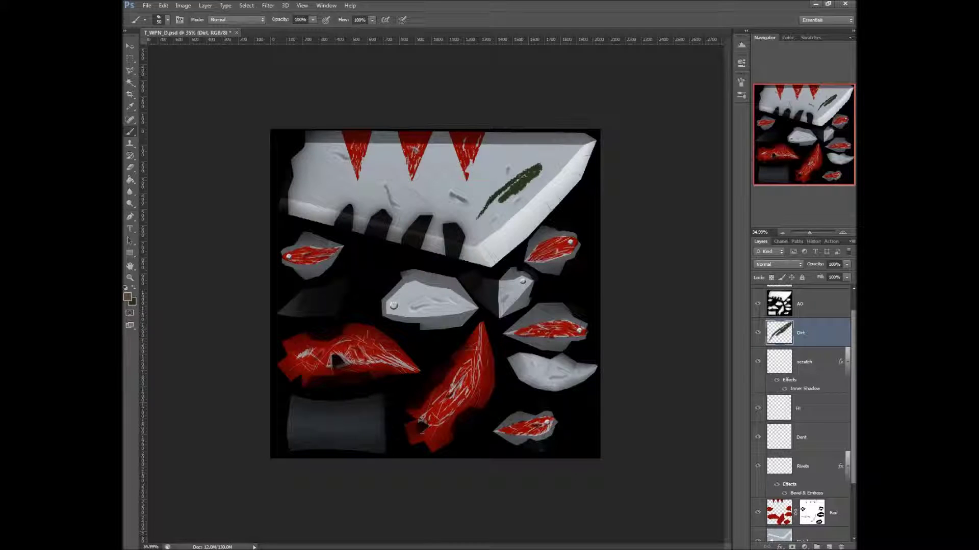
key("ctrl+alt+z")
key("ctrl+alt+z")
key("ctrl+alt+z")
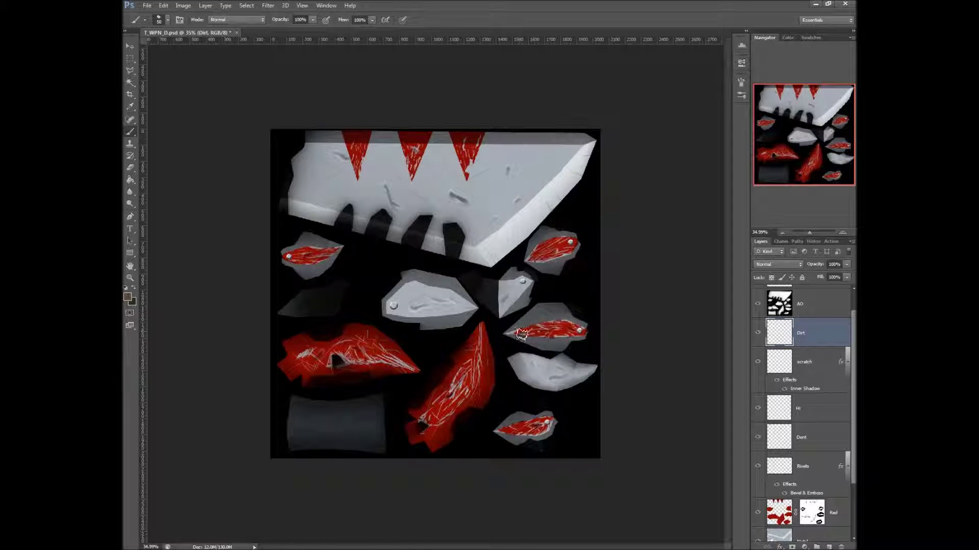
Set the brush opacity to 20%, test a dirt stroke beside the blade's bevelled edge and undo it
key("2")
mouse_move(545, 168)
left_mouse_down()
mouse_move(510, 189)
mouse_move(527, 189)
mouse_move(511, 203)
left_mouse_up()
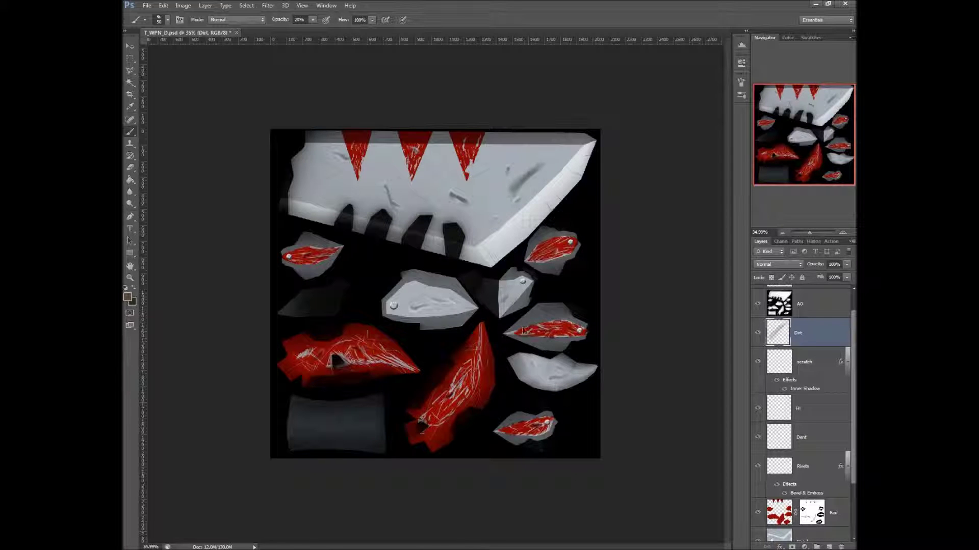
key("ctrl+alt+z")
key("ctrl+alt+z")
key("ctrl+alt+z")
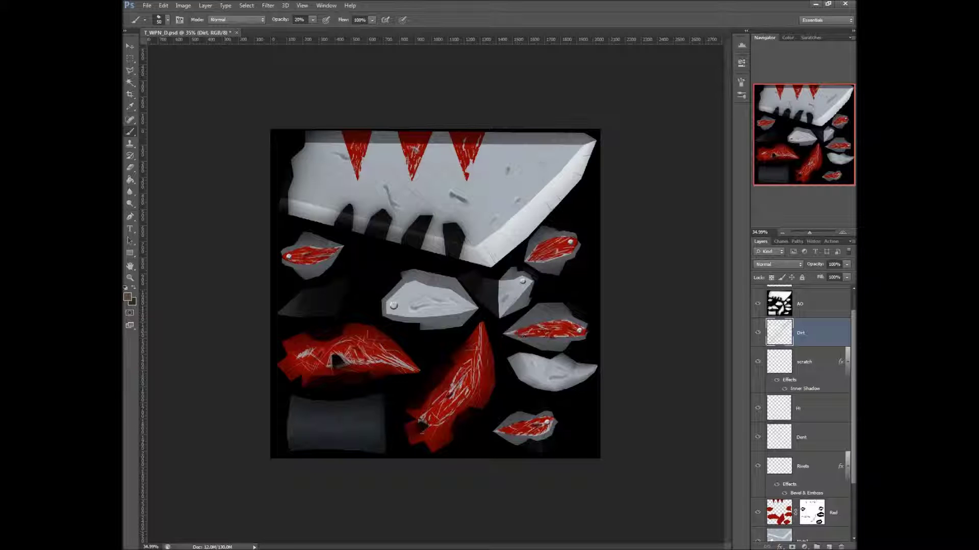
Regroup the detached Paths panel with the Layers panel and enlarge the layer list
left_click_drag(790, 237, 794, 237)
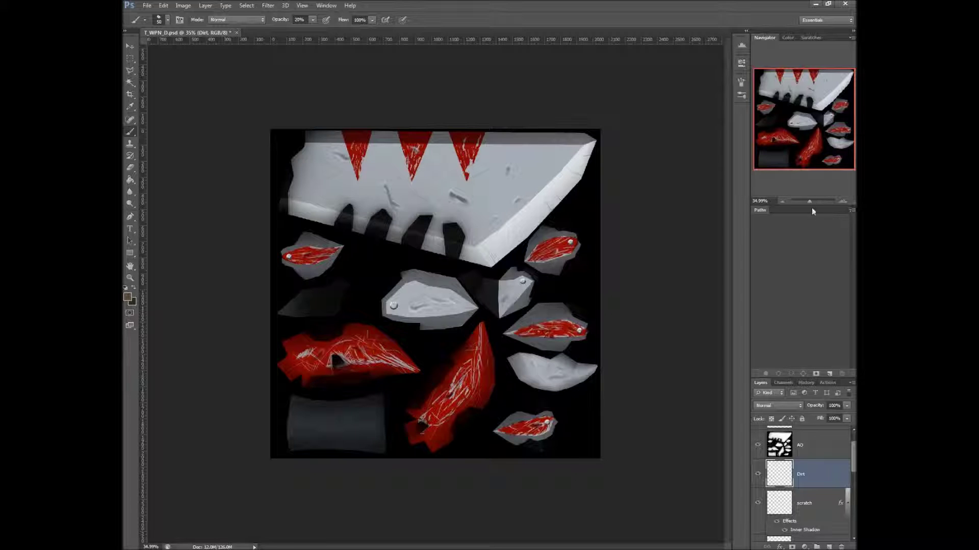
left_click_drag(763, 215, 818, 380)
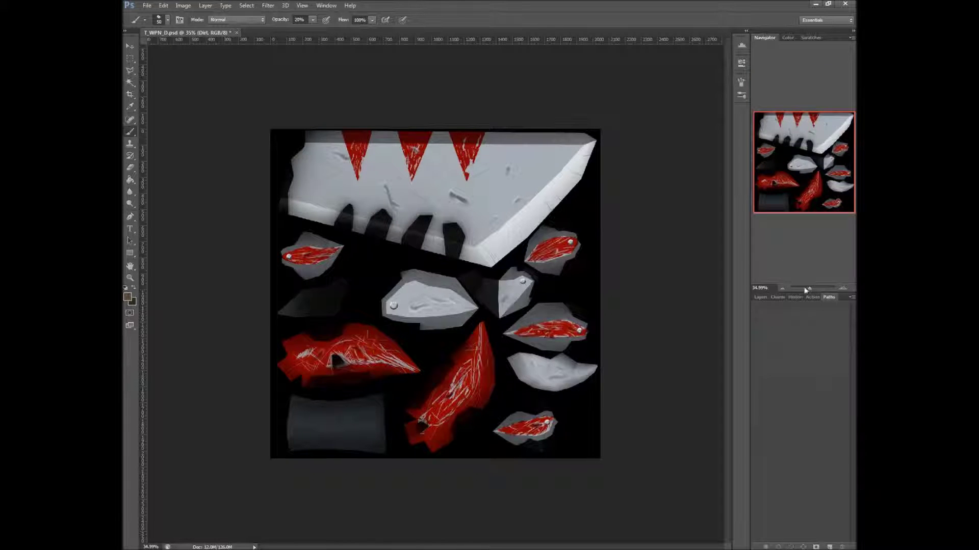
left_click(759, 298)
left_click_drag(826, 292, 812, 192)
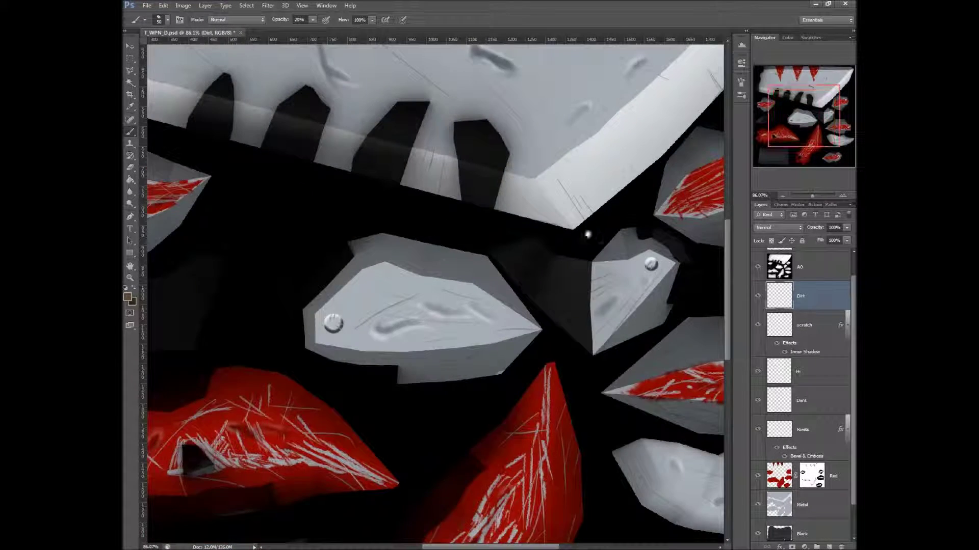
Paint dirt strokes on the blade's rear end, above its notches and beside the second red triangle
left_click_drag(727, 201, 727, 140)
scroll(651, 279, "left", 5)
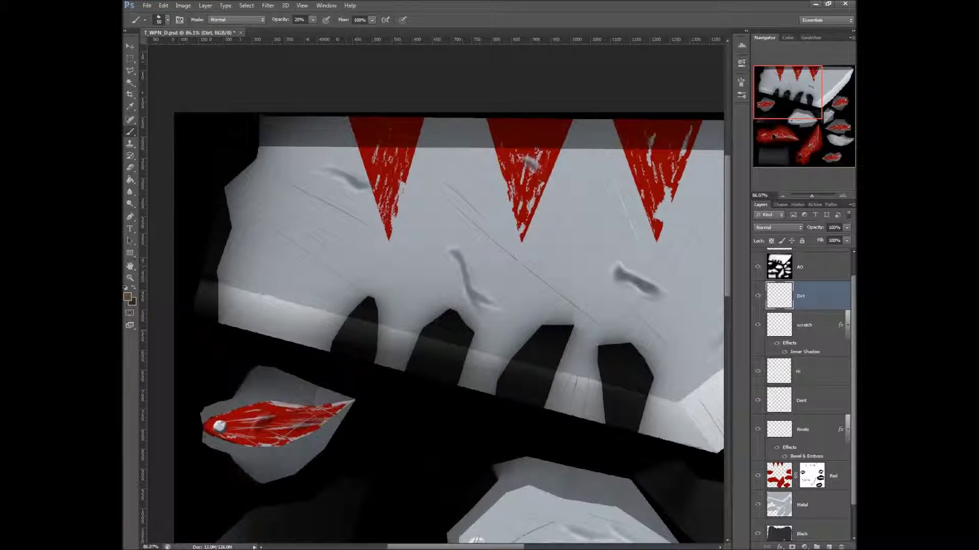
mouse_move(233, 204)
left_mouse_down()
mouse_move(247, 174)
mouse_move(235, 191)
mouse_move(232, 176)
mouse_move(234, 216)
mouse_move(244, 189)
mouse_move(239, 224)
mouse_move(252, 169)
mouse_move(249, 217)
mouse_move(246, 189)
mouse_move(275, 239)
mouse_move(296, 250)
mouse_move(265, 227)
mouse_move(281, 238)
left_mouse_up()
mouse_move(346, 252)
left_mouse_down()
mouse_move(408, 277)
mouse_move(397, 301)
mouse_move(420, 285)
left_mouse_up()
left_click_drag(488, 193, 527, 259)
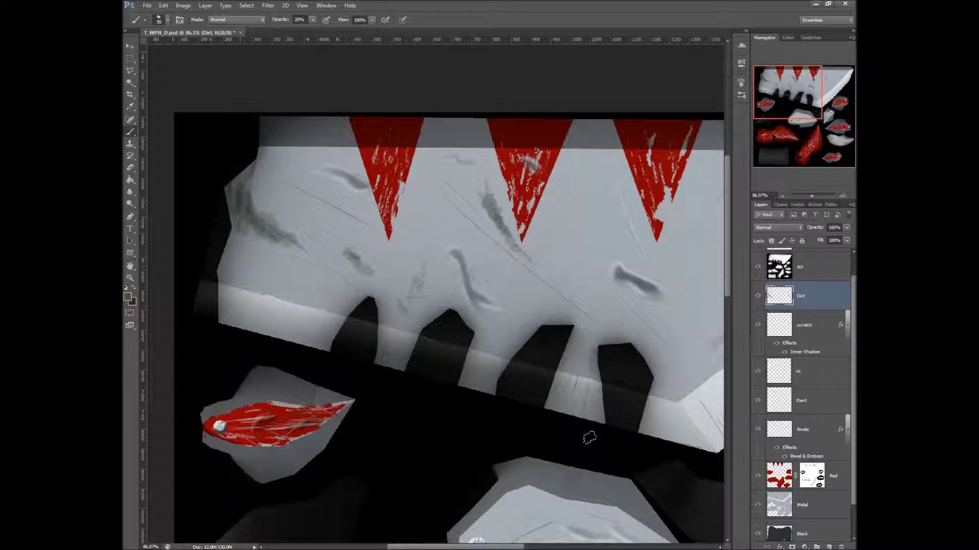
Paint dirt patches on and beside the blade's bevelled front edge, plus a diagonal streak across the blade face behind it
left_click_drag(585, 398, 491, 400)
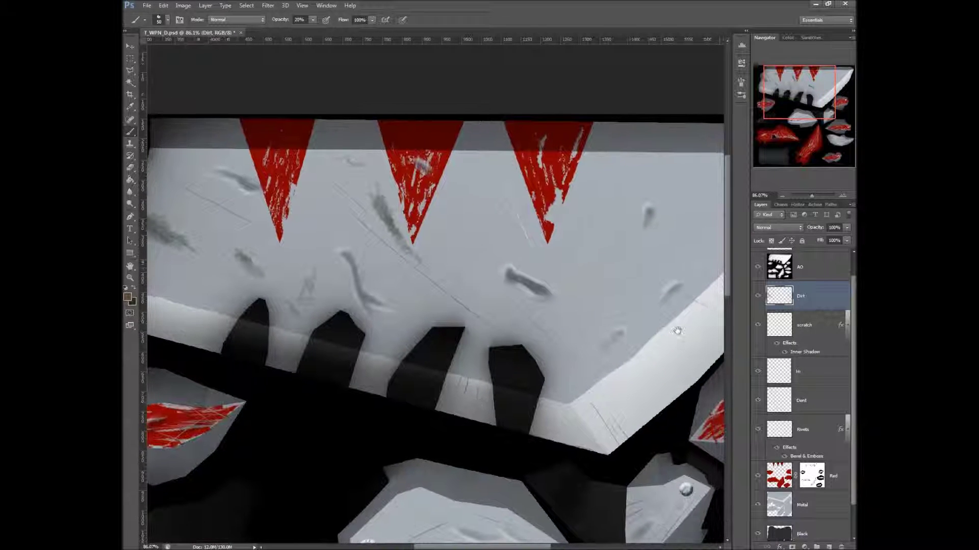
left_click_drag(646, 331, 642, 336)
mouse_move(650, 326)
left_mouse_down()
mouse_move(637, 392)
mouse_move(648, 362)
mouse_move(652, 380)
mouse_move(650, 361)
mouse_move(655, 403)
mouse_move(688, 324)
left_mouse_up()
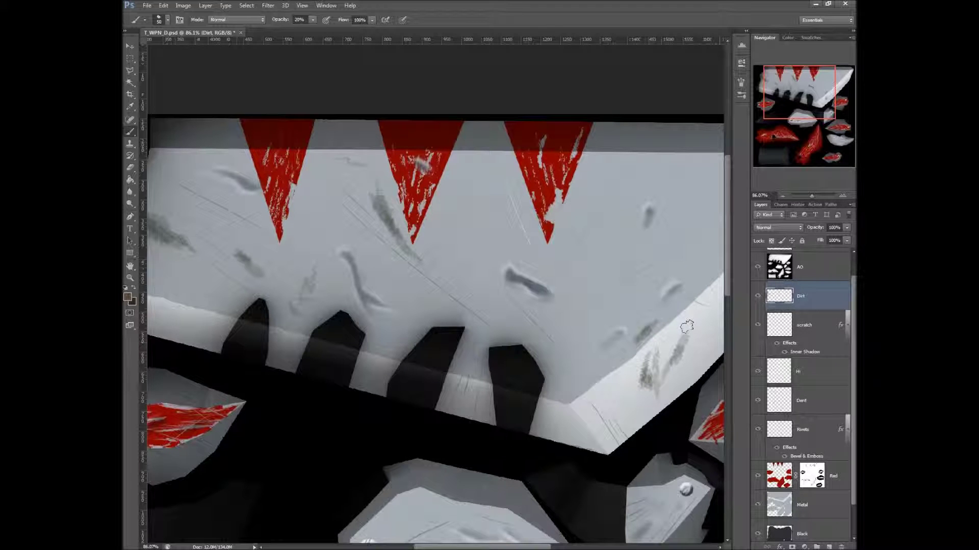
left_click_drag(688, 196, 614, 278)
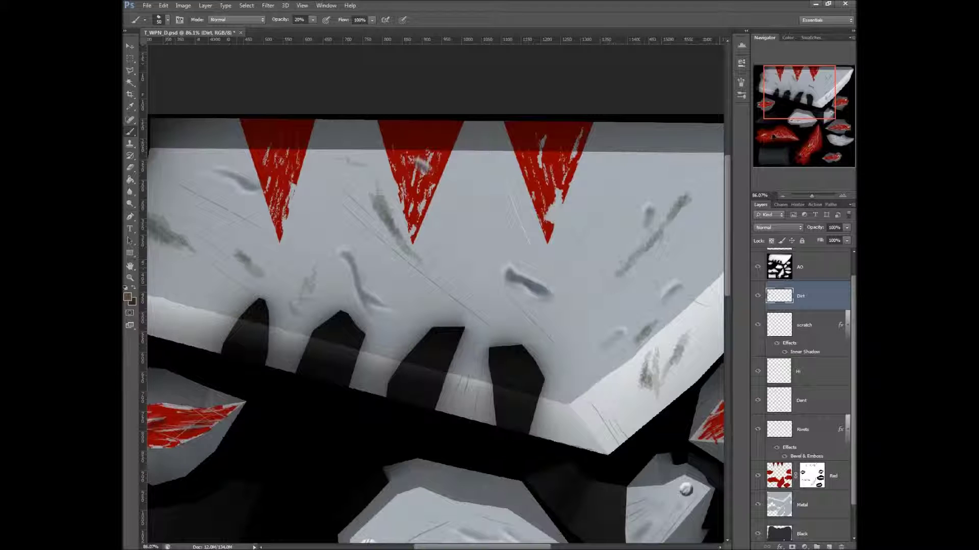
Add dirt streaks between the third red triangle and the bevelled edge, undo the excess stroke, and smudge along the long middle scratch
mouse_move(628, 233)
left_mouse_down()
mouse_move(581, 270)
mouse_move(591, 257)
left_mouse_up()
mouse_move(632, 199)
left_mouse_down()
mouse_move(586, 253)
mouse_move(558, 257)
left_mouse_up()
left_click_drag(594, 212, 548, 257)
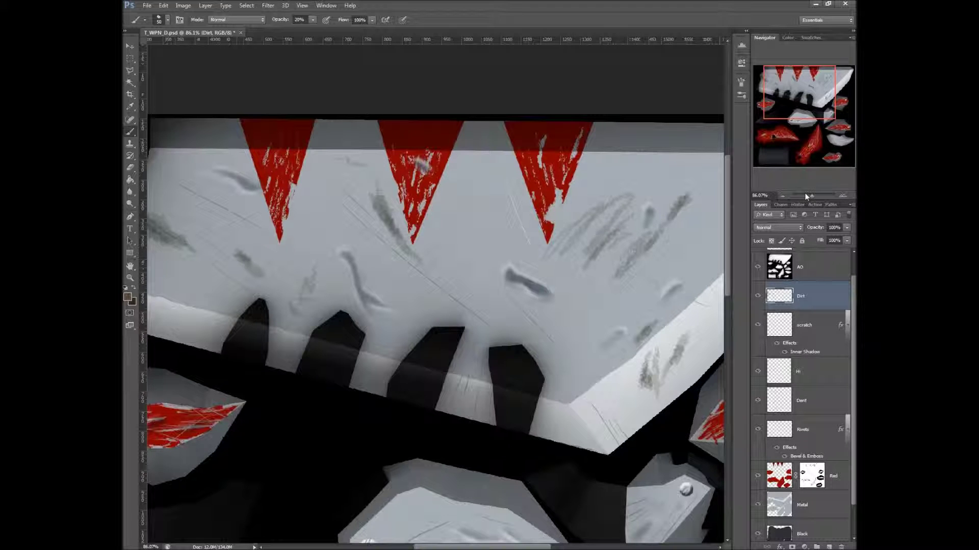
key("ctrl+z")
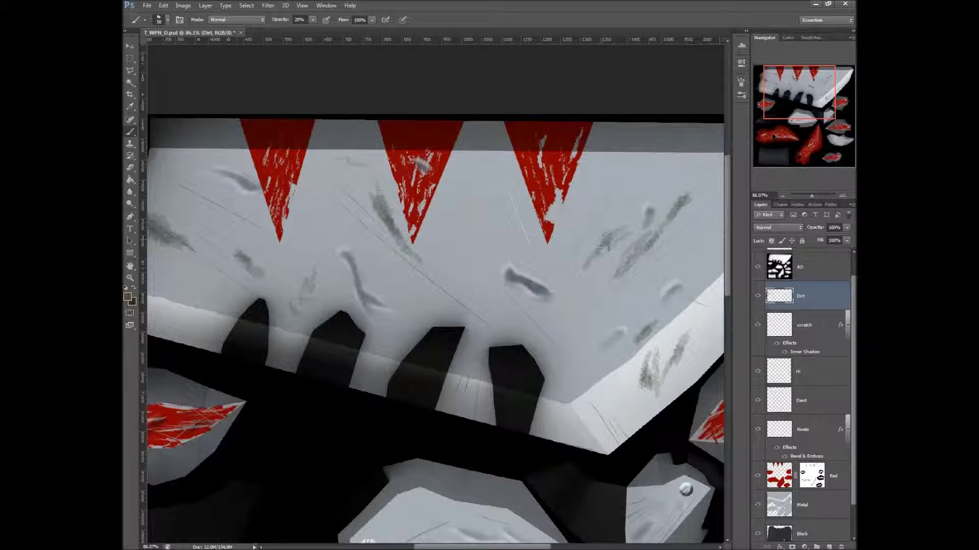
mouse_move(602, 255)
left_mouse_down()
mouse_move(575, 314)
mouse_move(576, 341)
left_mouse_up()
left_click_drag(430, 275, 455, 292)
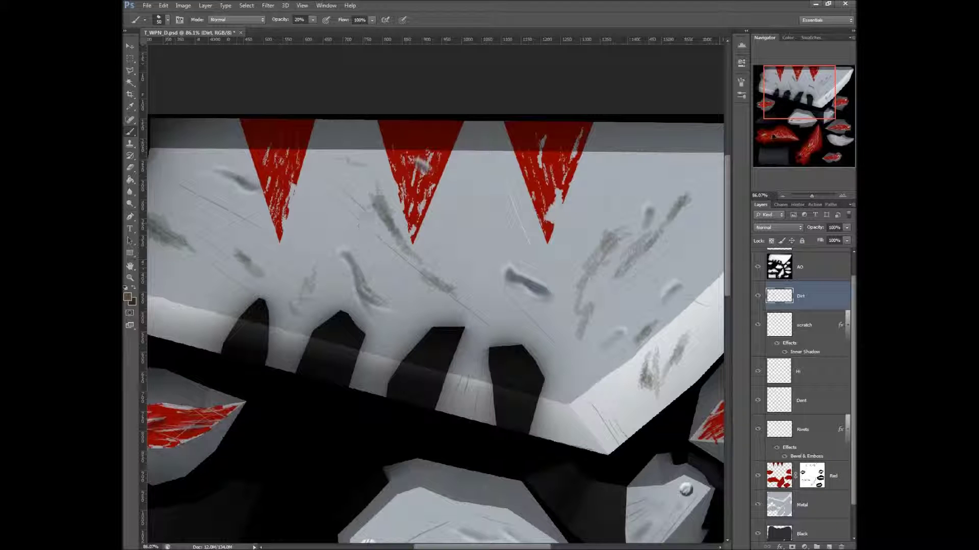
Lower the brush opacity to 10% and paint fainter dirt around the streak beside the second red triangle
mouse_move(346, 200)
left_mouse_down()
mouse_move(359, 196)
mouse_move(351, 196)
left_mouse_up()
key("1")
left_click_drag(318, 168, 359, 193)
left_click_drag(407, 267, 382, 232)
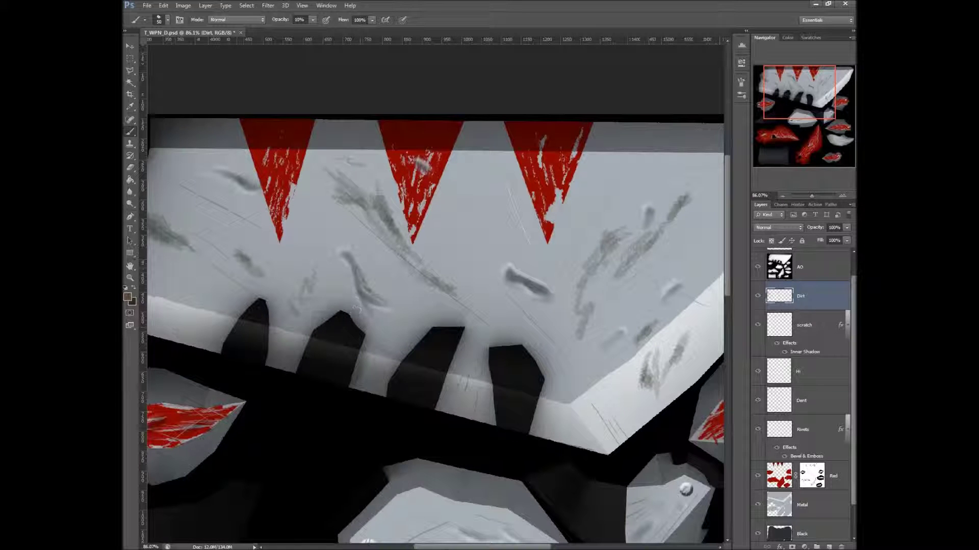
Set the brush opacity to 20% and paint dirt on the blade teeth between the dark notches
key("2")
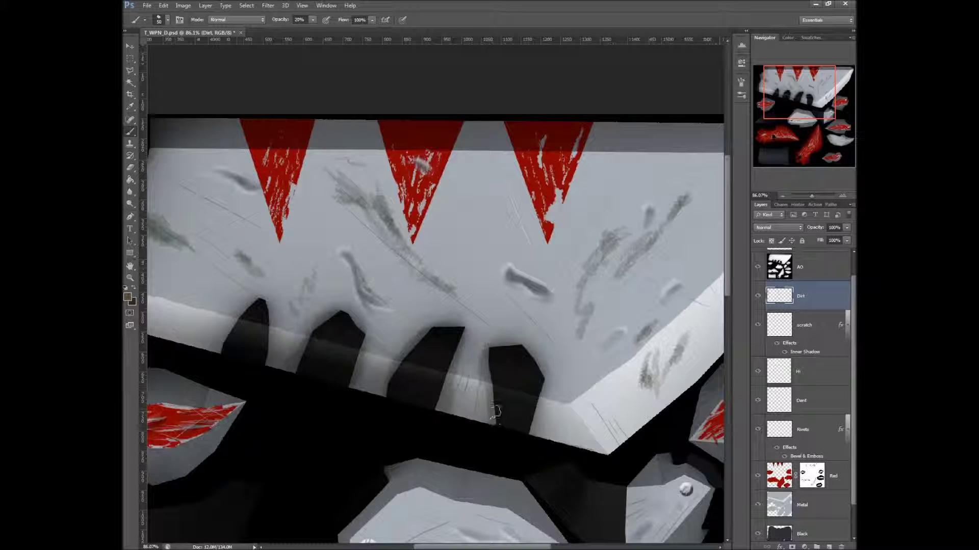
left_click_drag(487, 398, 482, 402)
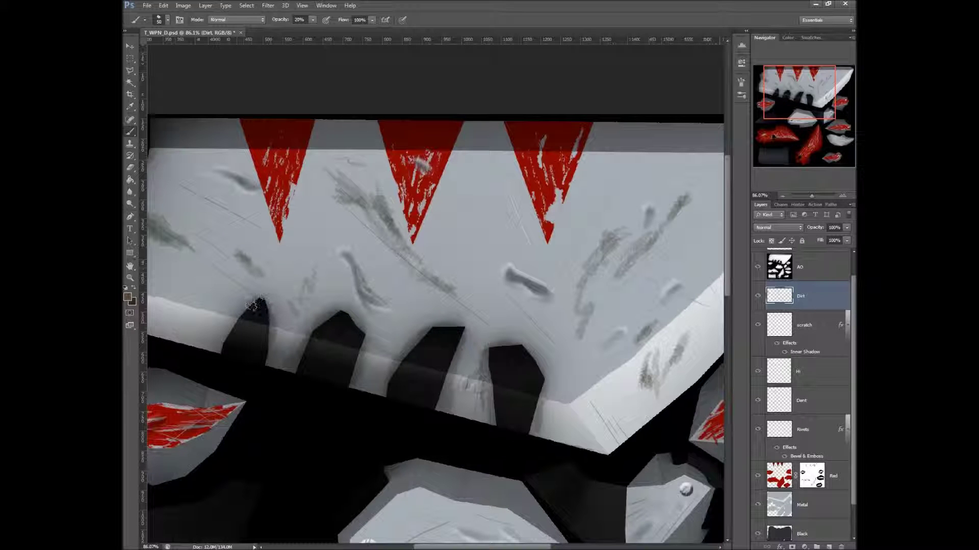
left_click(222, 338)
Paint dirt along the blade's rear edge and around the dent beside the first red triangle
left_click_drag(314, 398, 545, 374)
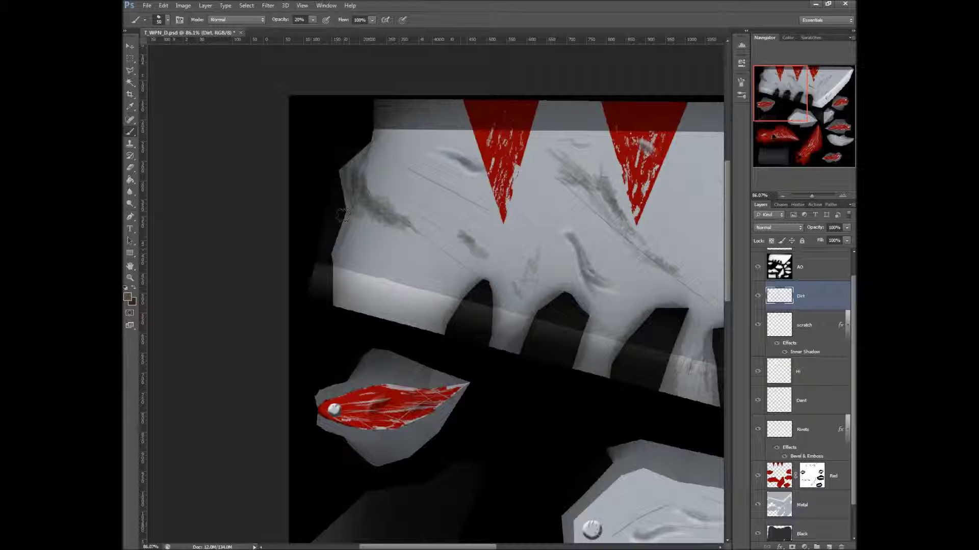
mouse_move(346, 203)
left_mouse_down()
mouse_move(338, 176)
mouse_move(369, 118)
left_mouse_up()
mouse_move(349, 200)
left_mouse_down()
mouse_move(338, 237)
mouse_move(340, 244)
mouse_move(354, 203)
mouse_move(346, 252)
mouse_move(360, 191)
mouse_move(361, 261)
left_mouse_up()
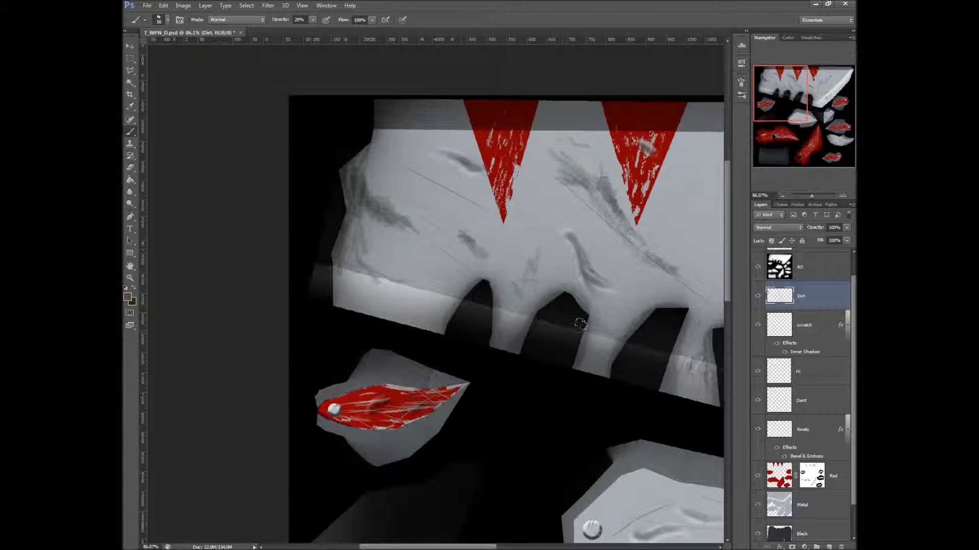
scroll(580, 324, "up", 2)
scroll(580, 324, "right", 2)
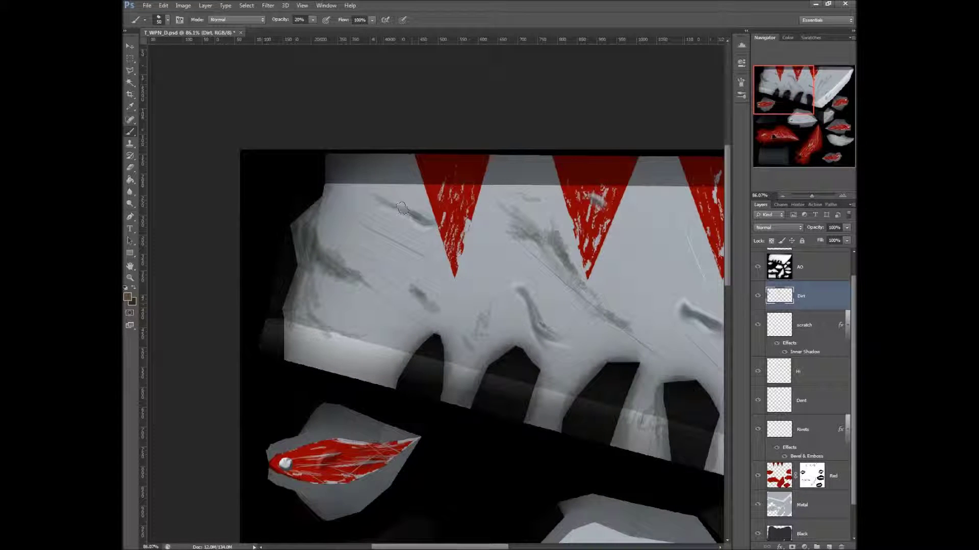
left_click_drag(398, 200, 354, 218)
Paint dirt around the rivet and along the edges and dents of the large grey riveted plate
left_click_drag(811, 195, 809, 196)
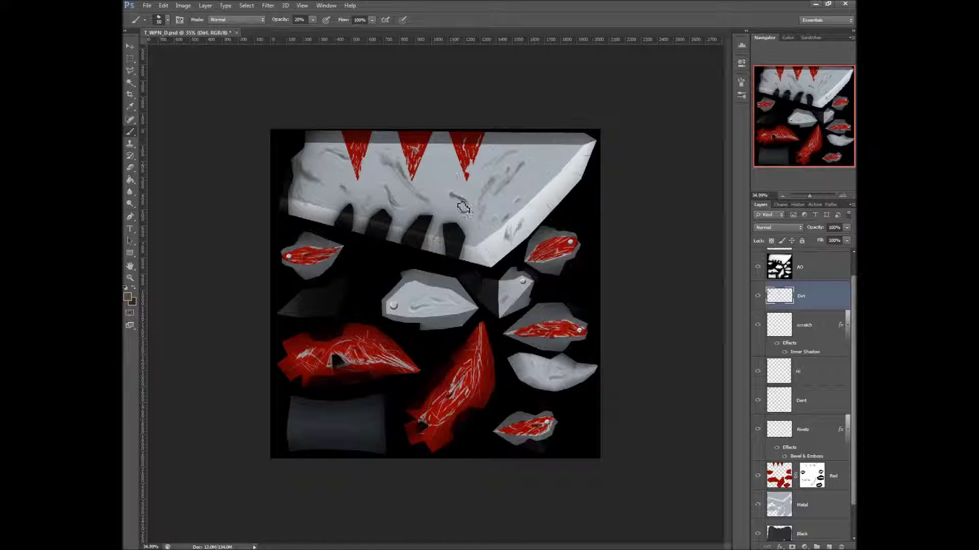
left_click_drag(811, 196, 812, 195)
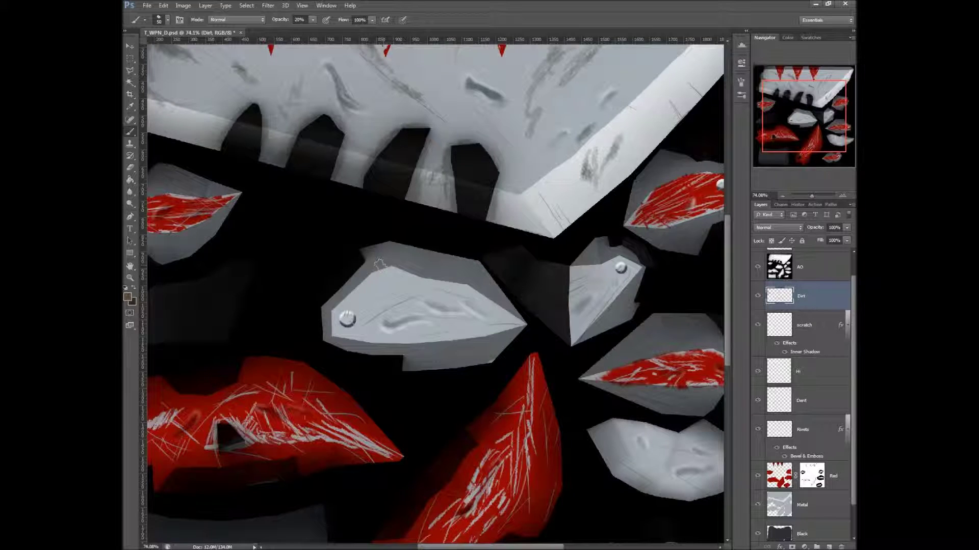
left_click_drag(352, 288, 370, 268)
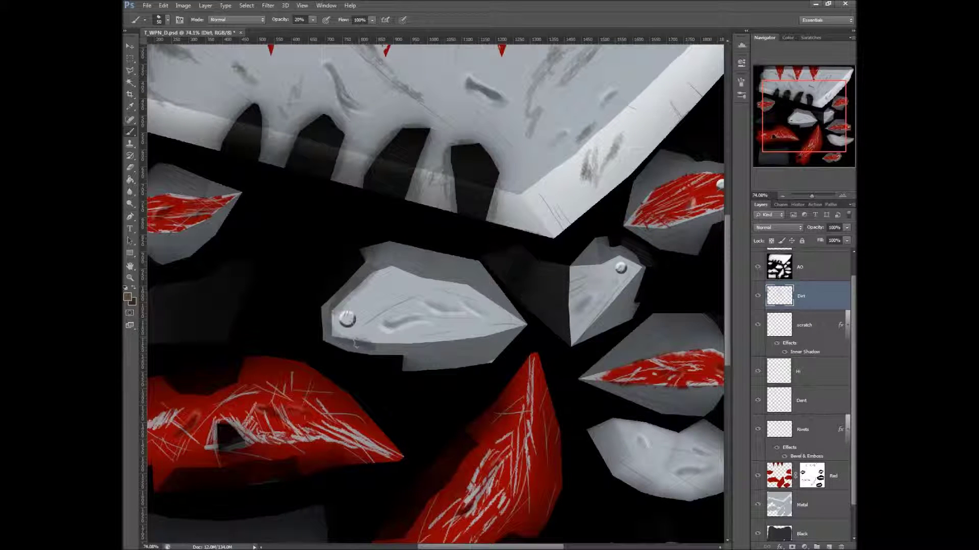
mouse_move(362, 331)
left_mouse_down()
mouse_move(395, 343)
mouse_move(385, 286)
mouse_move(388, 324)
mouse_move(469, 324)
left_mouse_up()
Paint dirt along the upper edge and around the dents of the curved light-grey piece without a rivet
left_click_drag(643, 275, 517, 306)
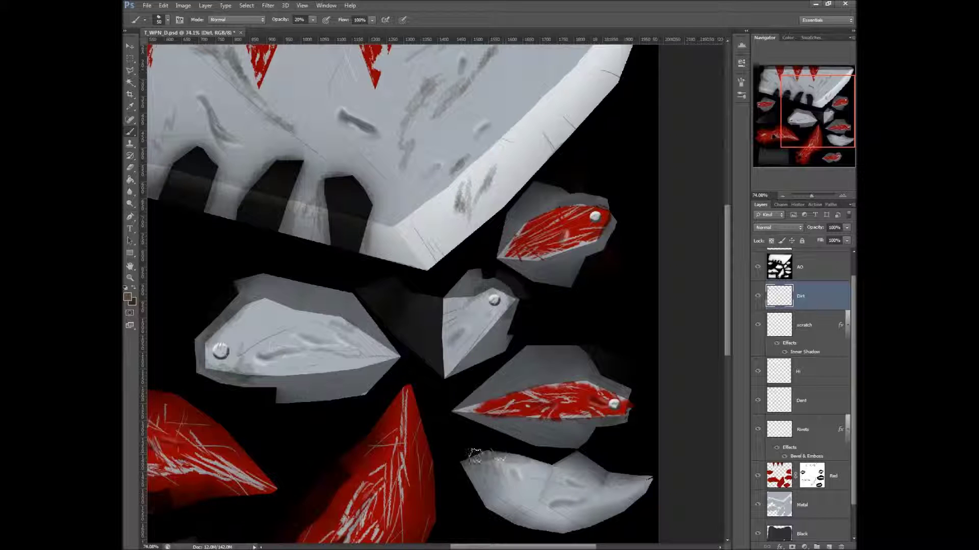
mouse_move(522, 465)
left_mouse_down()
mouse_move(535, 476)
mouse_move(520, 463)
left_mouse_up()
left_click_drag(555, 490, 611, 479)
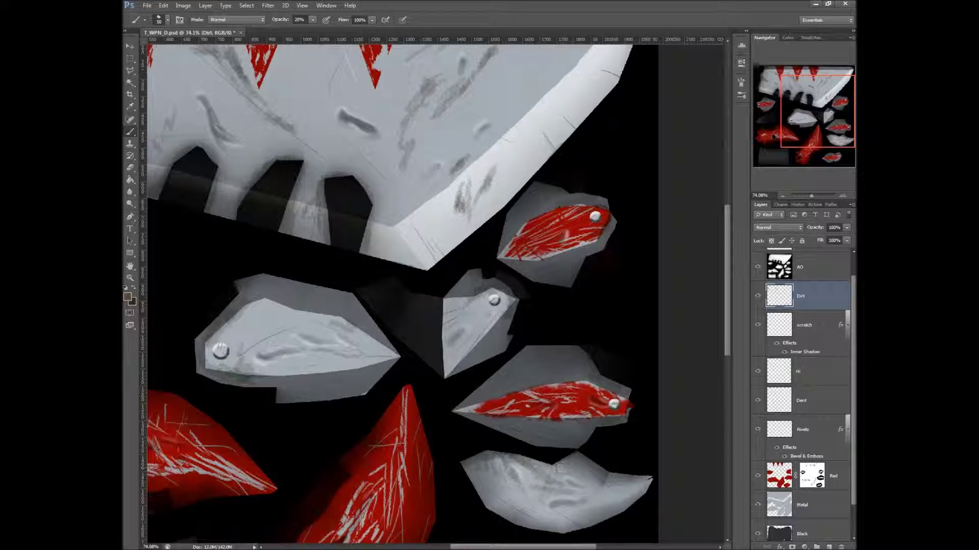
left_click_drag(483, 515, 530, 441)
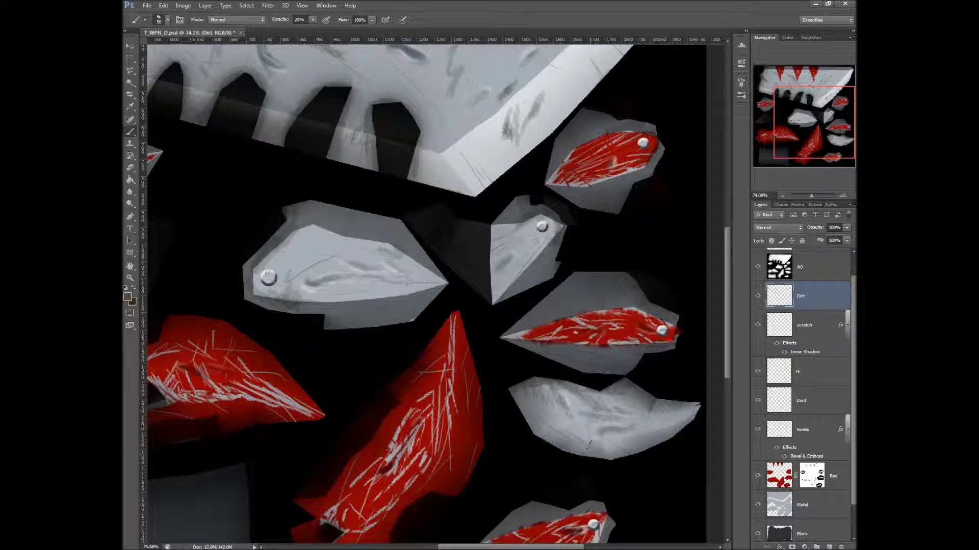
Paint dirt over the scratches of the wide red piece, beside its dark hole
left_click_drag(470, 437, 754, 510)
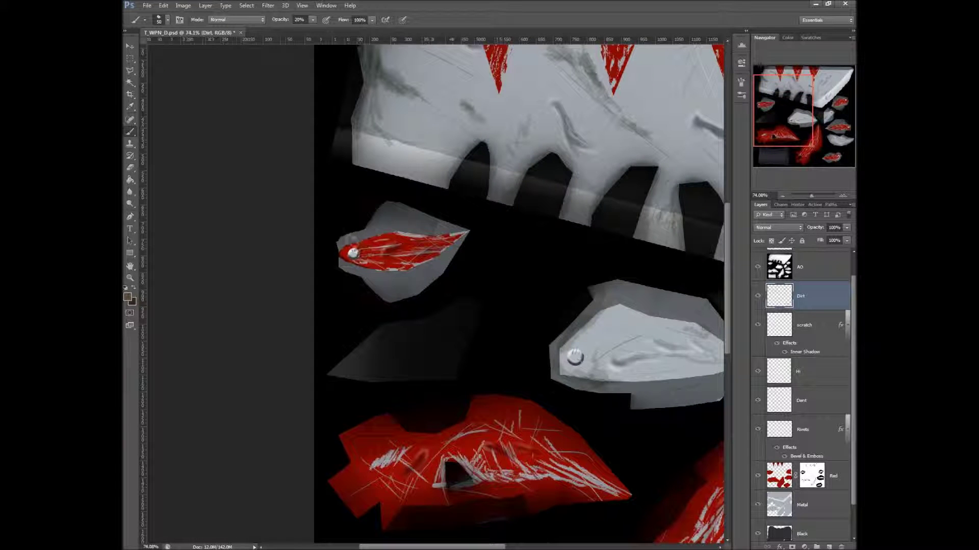
left_click_drag(483, 346, 442, 142)
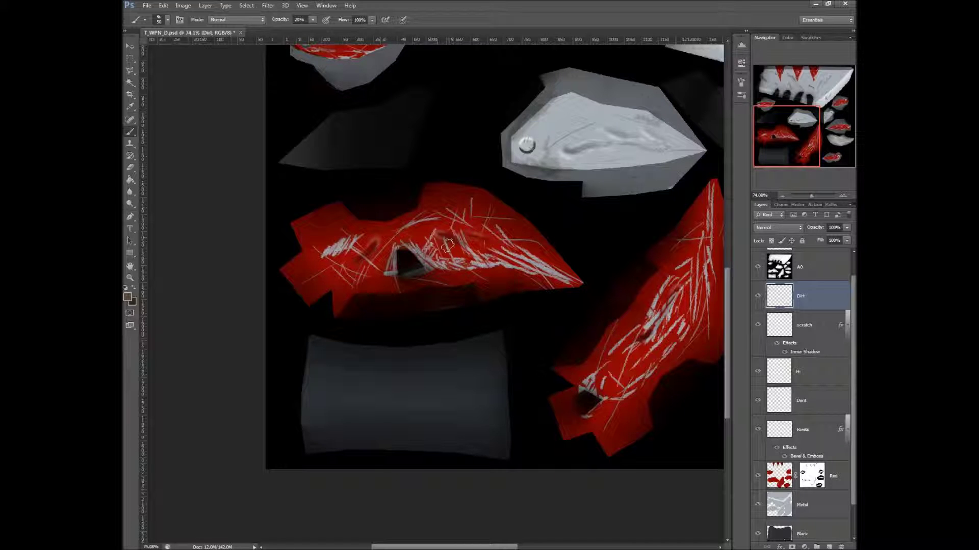
left_click_drag(446, 249, 474, 282)
Set the brush opacity to 30% and paint dirt on the tall red piece's scratches and the wide red piece's lower edge
key("3")
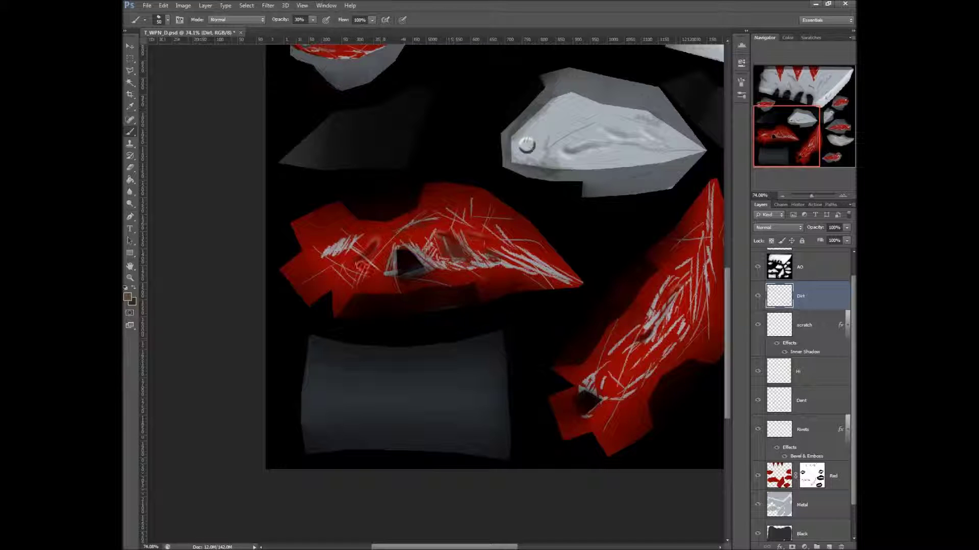
mouse_move(644, 335)
left_mouse_down()
mouse_move(621, 351)
mouse_move(642, 365)
mouse_move(627, 388)
mouse_move(643, 365)
left_mouse_up()
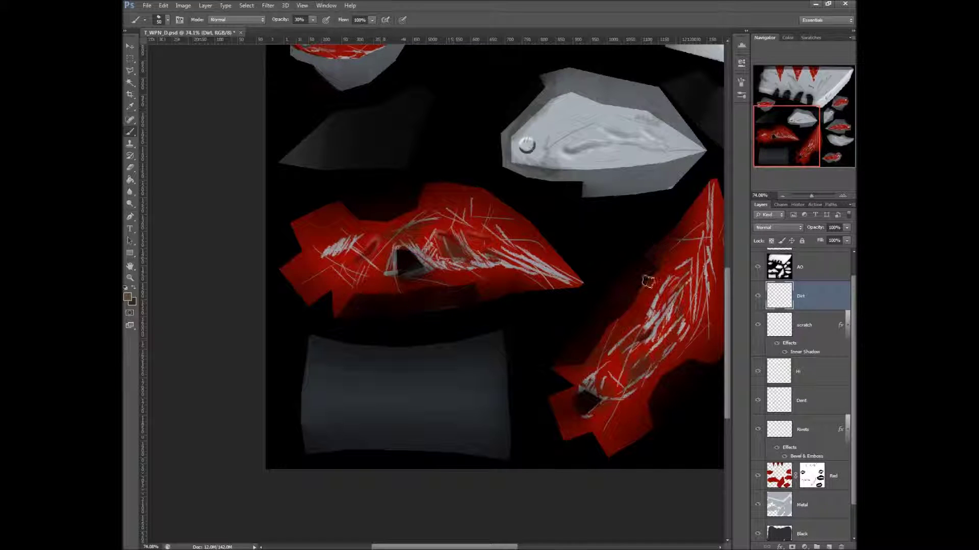
mouse_move(482, 288)
left_mouse_down()
mouse_move(394, 289)
mouse_move(353, 297)
mouse_move(343, 312)
mouse_move(361, 296)
mouse_move(343, 302)
mouse_move(369, 293)
mouse_move(492, 297)
left_mouse_up()
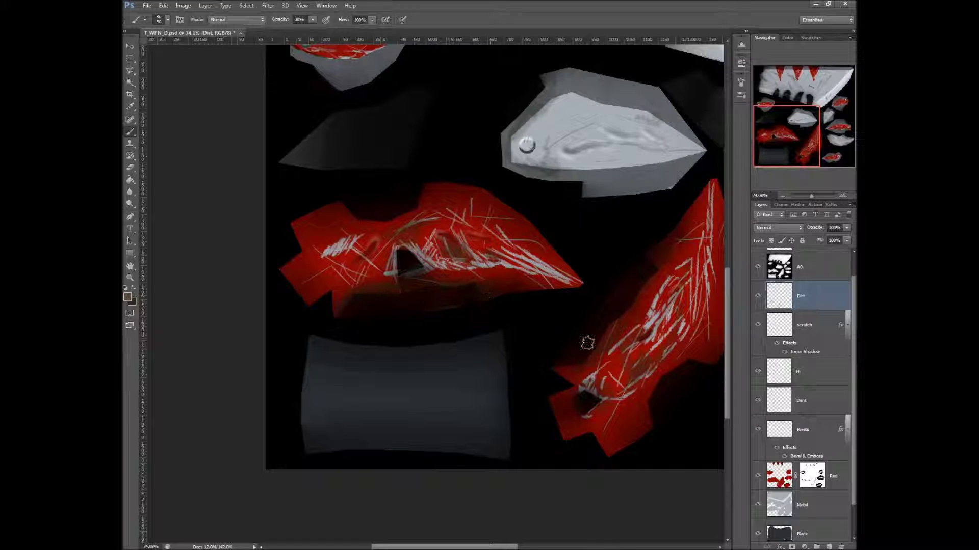
Change the foreground colour to a golden orange, test a stroke on the large grey plate and undo it
left_click_drag(599, 268, 434, 398)
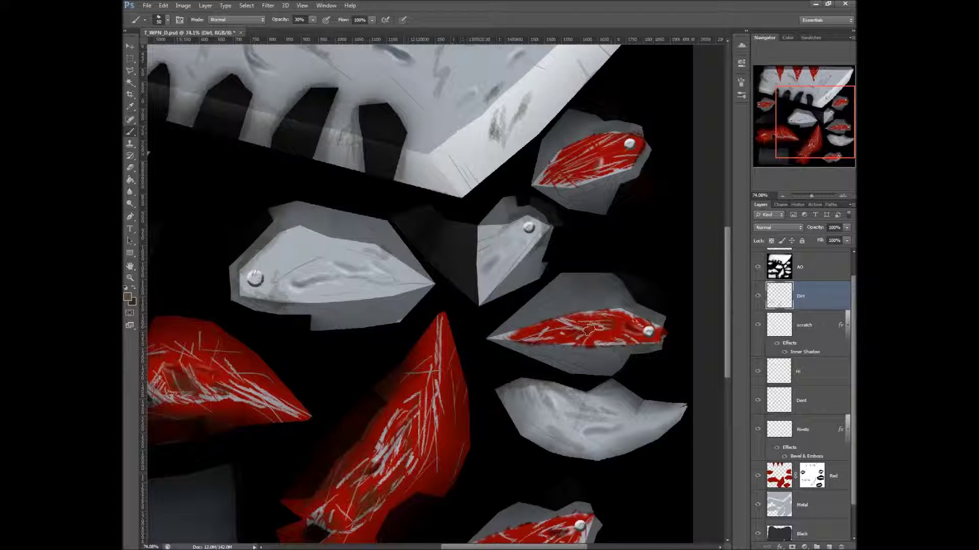
left_click_drag(480, 475, 498, 440)
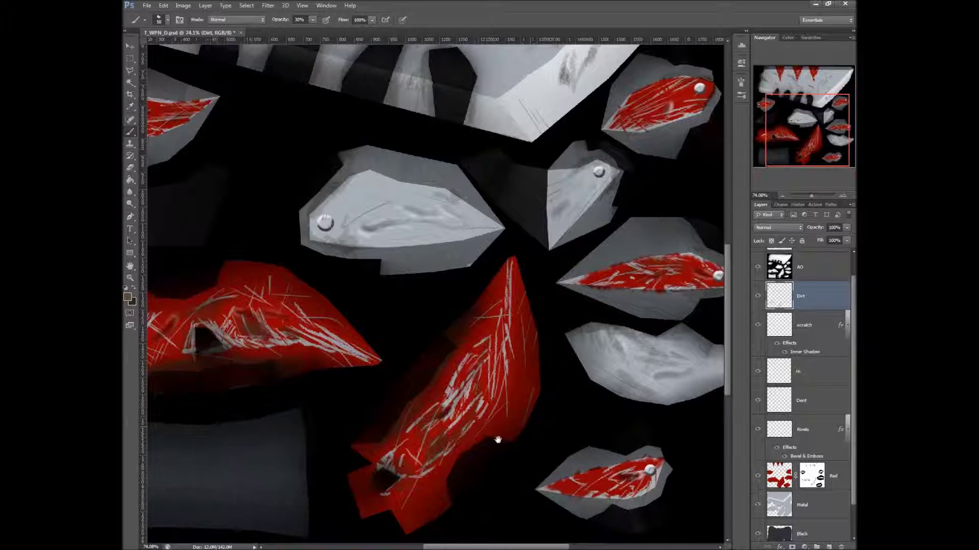
left_click(130, 300)
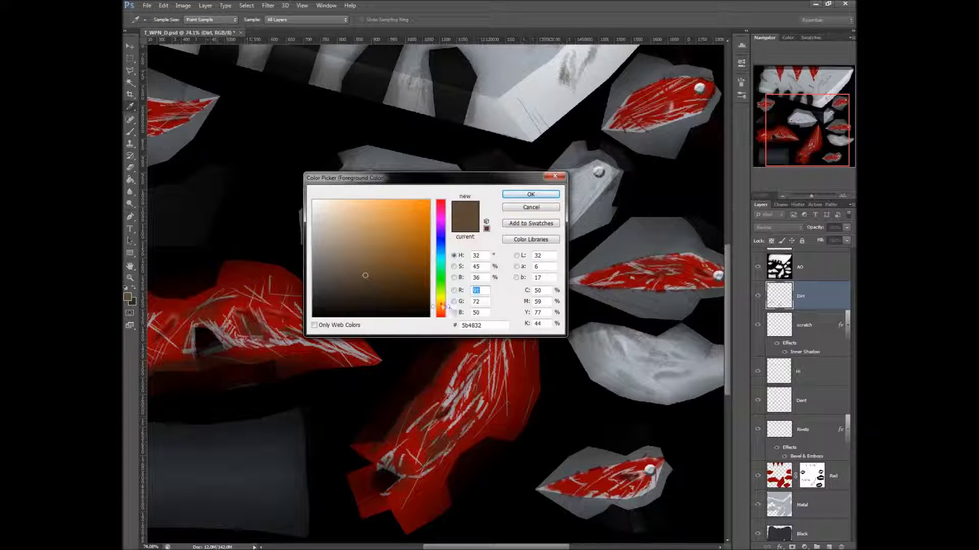
left_click_drag(415, 255, 407, 223)
left_click(531, 195)
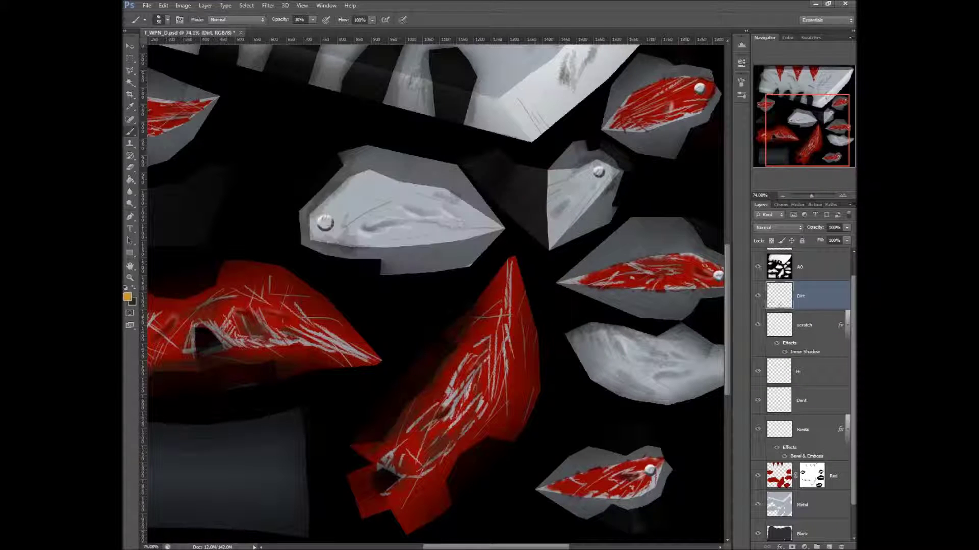
left_click_drag(421, 220, 439, 238)
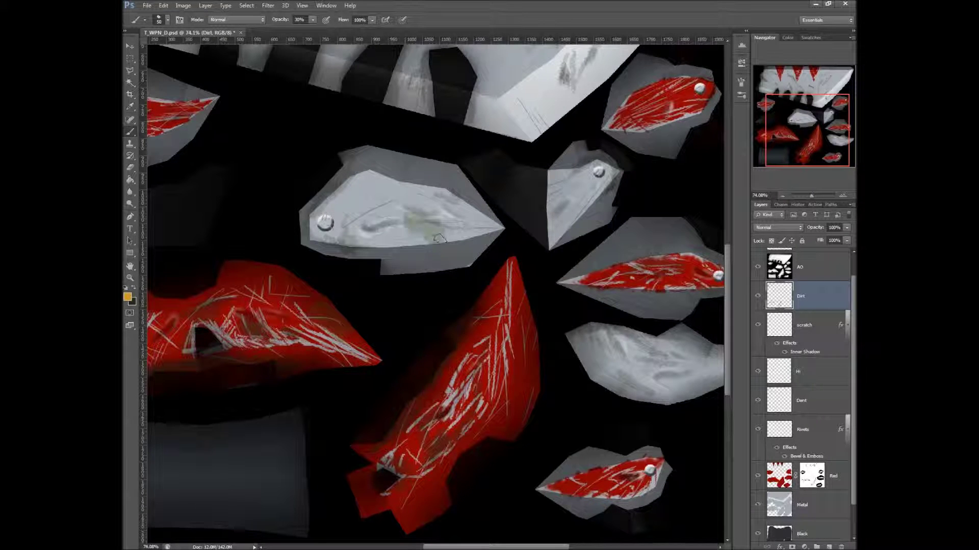
key("ctrl+z")
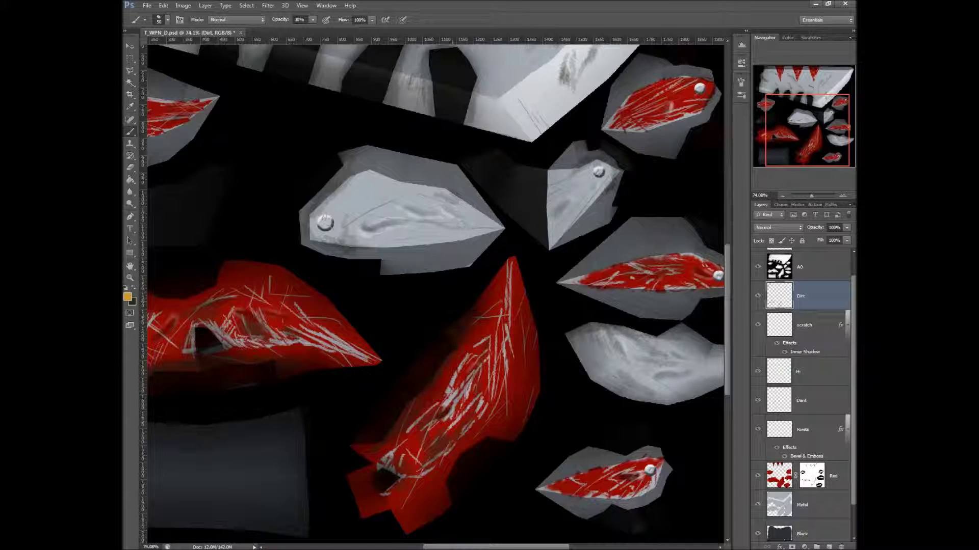
Swap the foreground and background colours and set the new foreground to a dark rusty orange
left_click(128, 297)
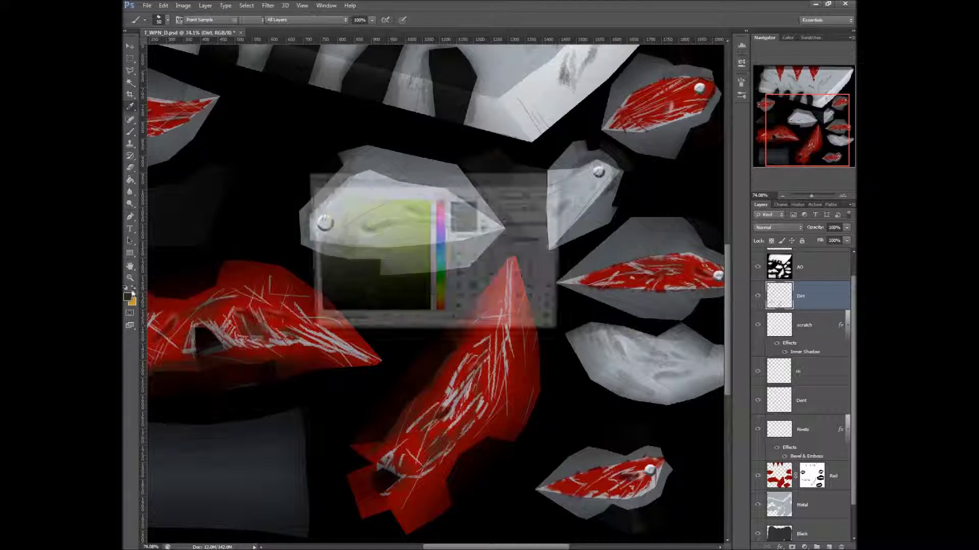
left_click(441, 308)
mouse_move(412, 273)
left_mouse_down()
mouse_move(427, 210)
mouse_move(410, 245)
left_mouse_up()
left_click(441, 308)
left_click(531, 195)
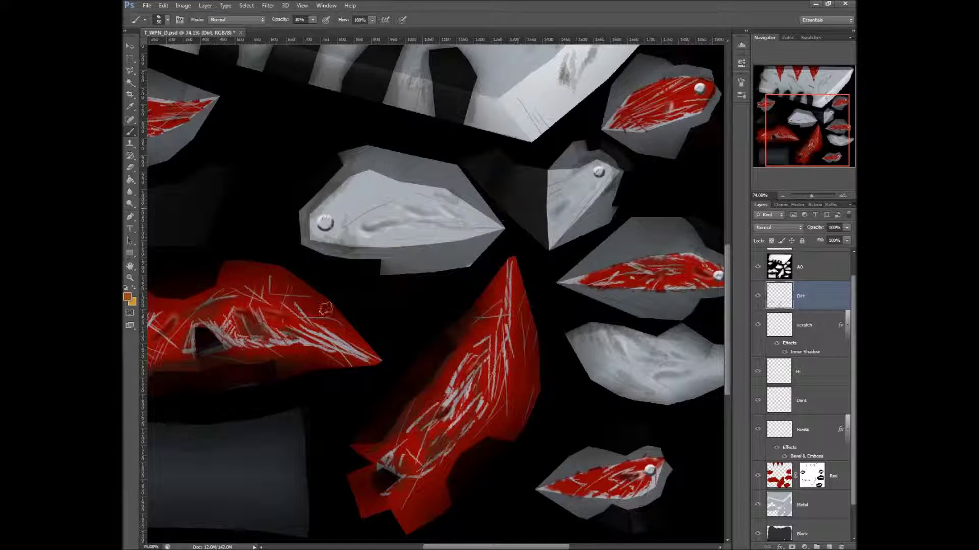
Test and undo a rust stroke on the large grey plate, set opacity to 50%, and try both orange colours along its lower edge
mouse_move(367, 222)
left_mouse_down()
mouse_move(402, 191)
mouse_move(413, 214)
left_mouse_up()
key("ctrl+z")
key("5")
left_click_drag(415, 256, 411, 256)
key("x")
left_click_drag(404, 258, 426, 254)
Change the two painting colours to a muted gold #aa7d25 and a dark rusty brown #793412
left_click_drag(520, 168, 299, 316)
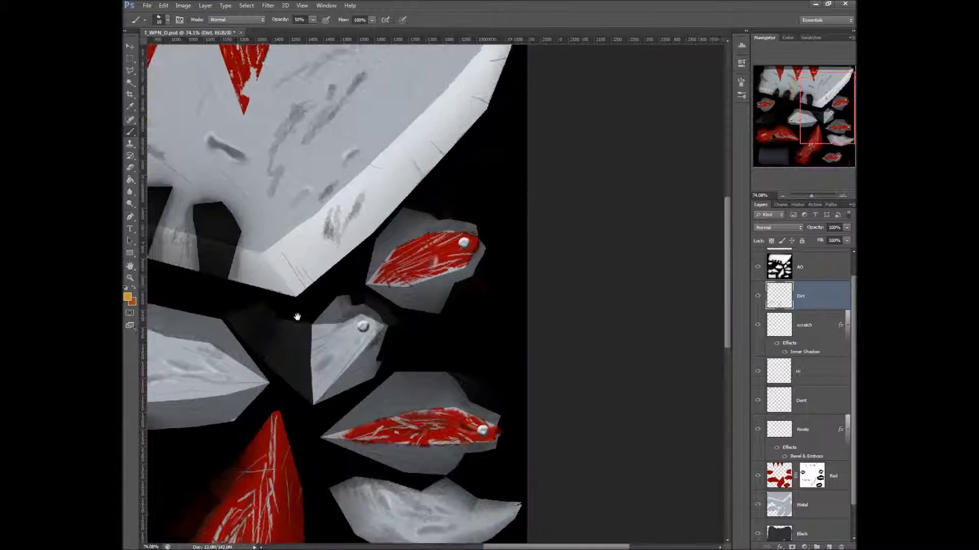
left_click(127, 296)
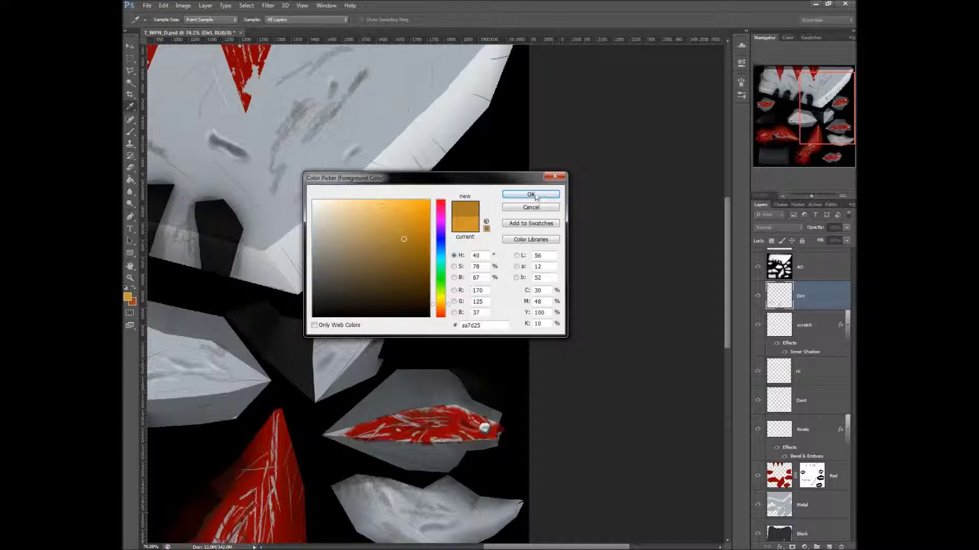
key("Escape")
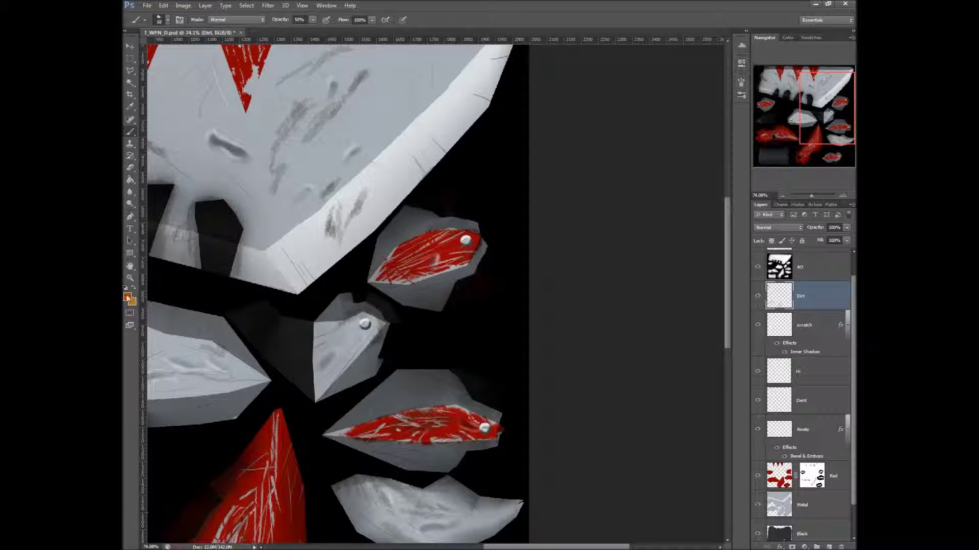
left_click(127, 296)
left_click(412, 262)
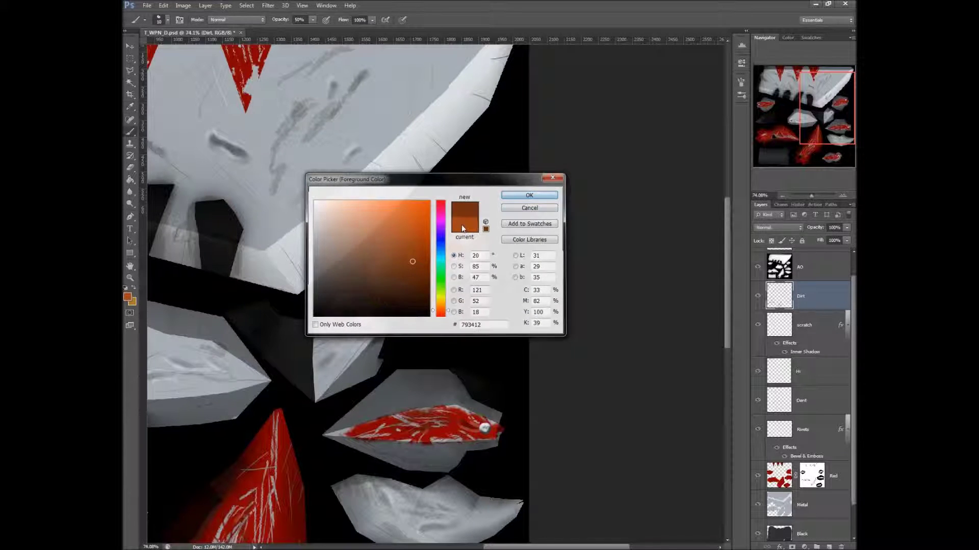
key("Return")
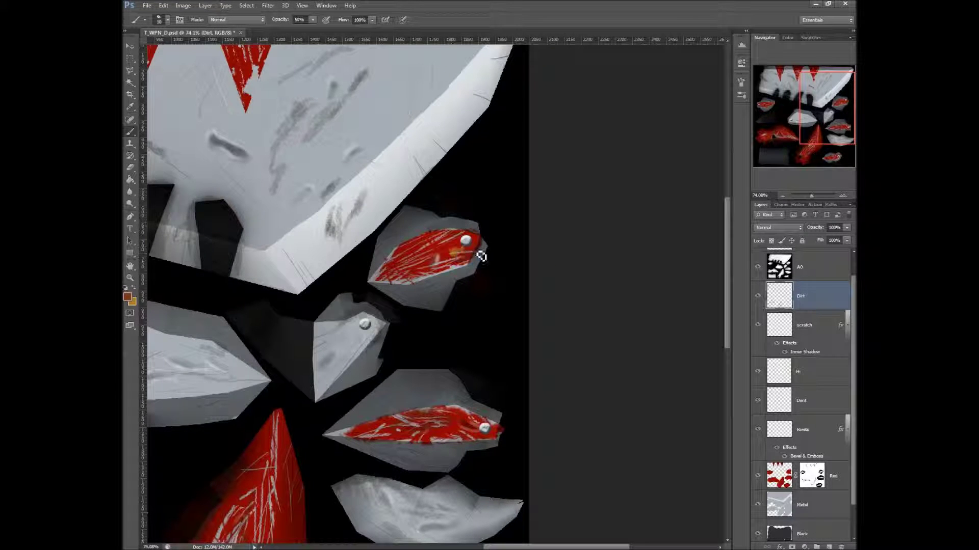
Test both colours beside the large grey plate's pale edge, undo the strokes, and check the brush's Color Dynamics settings
key("ctrl+z")
key("x")
left_click_drag(387, 193, 352, 236)
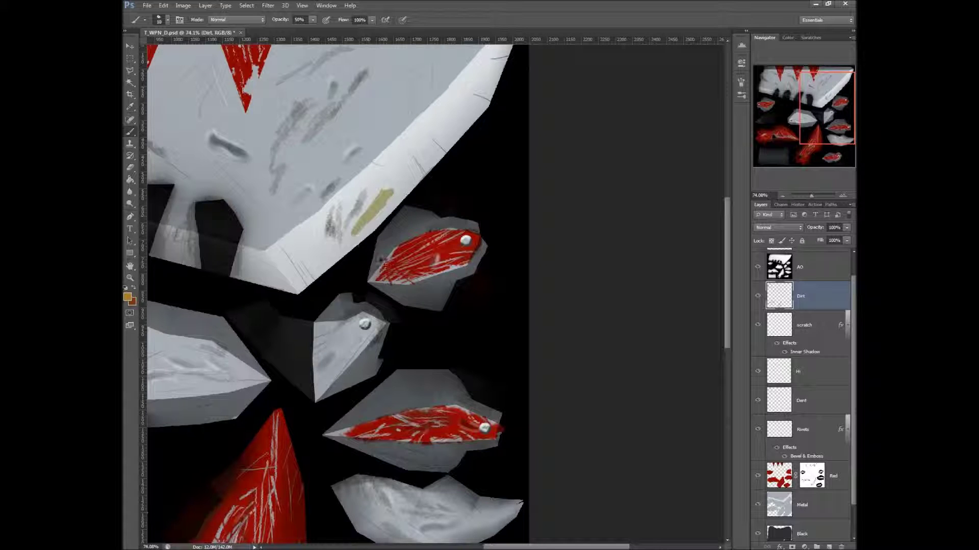
key("ctrl+z")
left_click(741, 82)
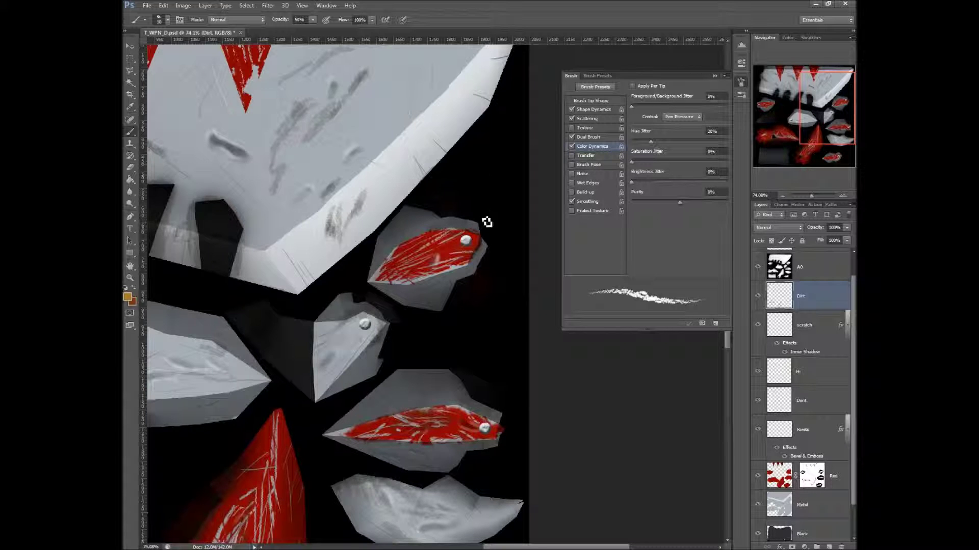
key("x")
left_click_drag(398, 190, 376, 216)
key("ctrl+z")
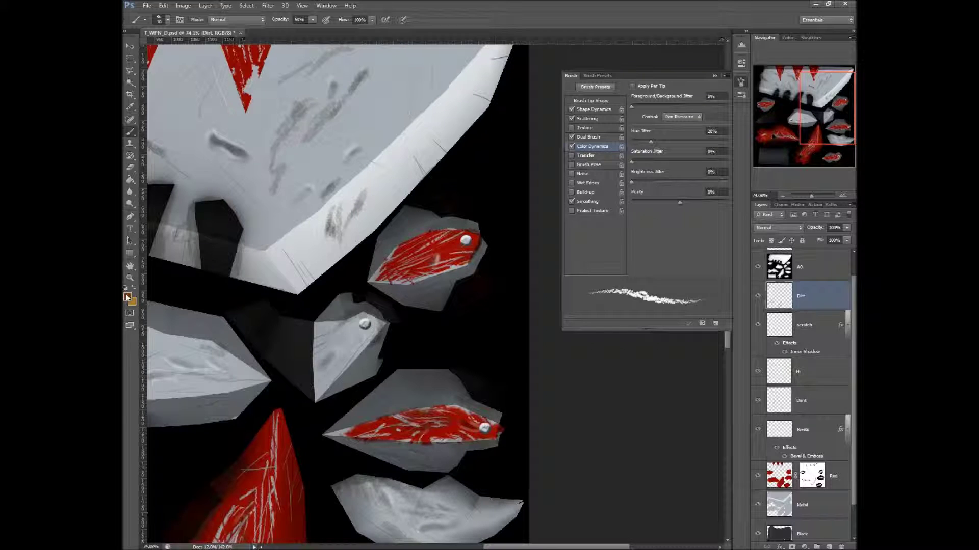
Set the foreground colour to orange-brown #985118, and test and undo a stroke on the large grey plate's pale edge
left_click(128, 296)
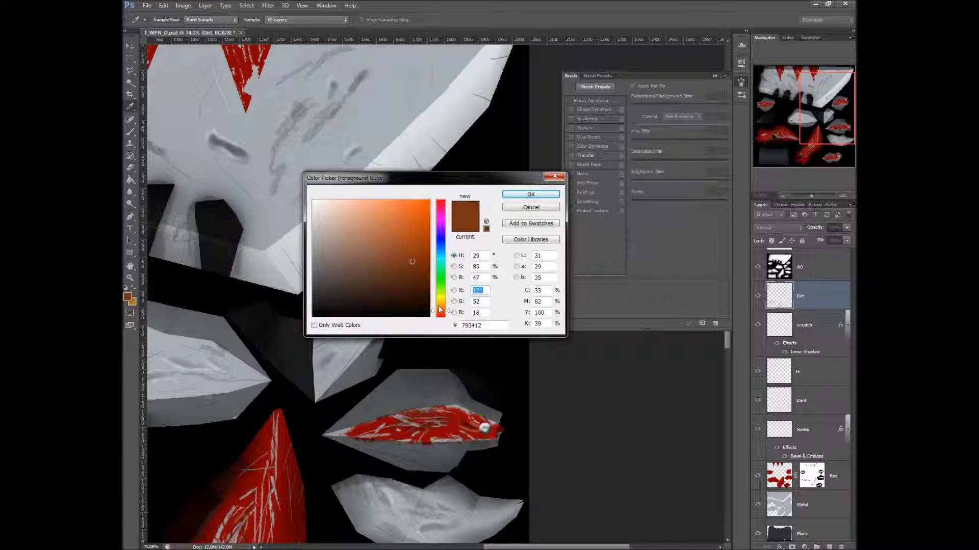
left_click_drag(440, 309, 439, 306)
left_click(416, 281)
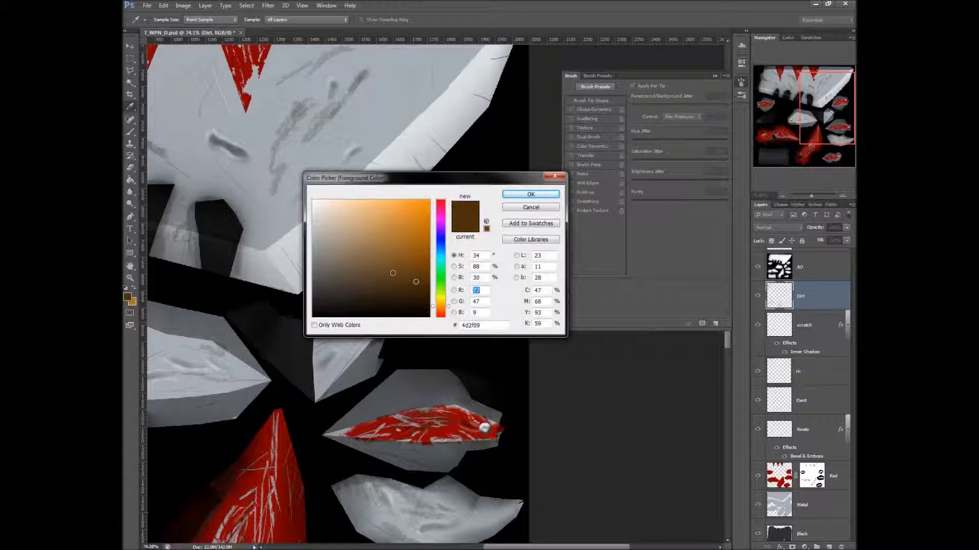
left_click_drag(412, 273, 407, 267)
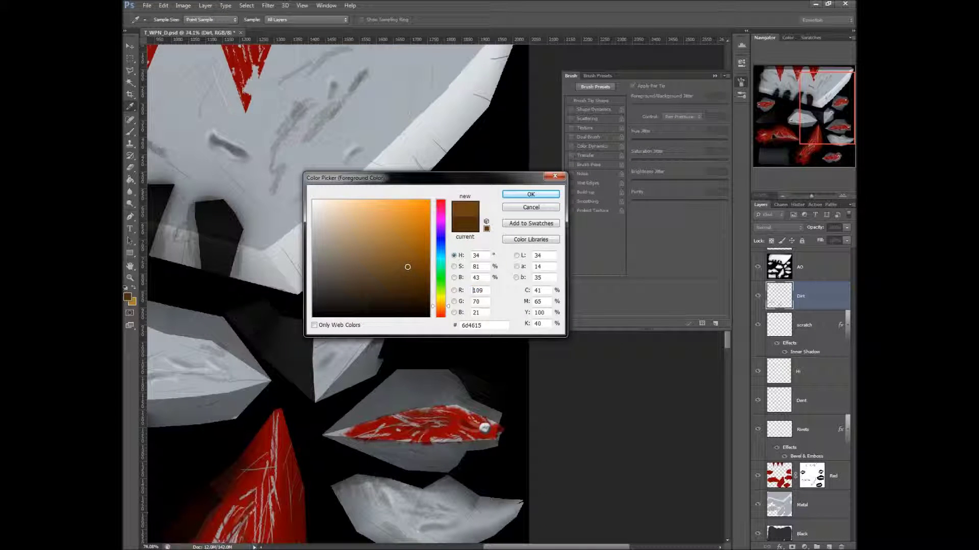
left_click_drag(443, 308, 441, 309)
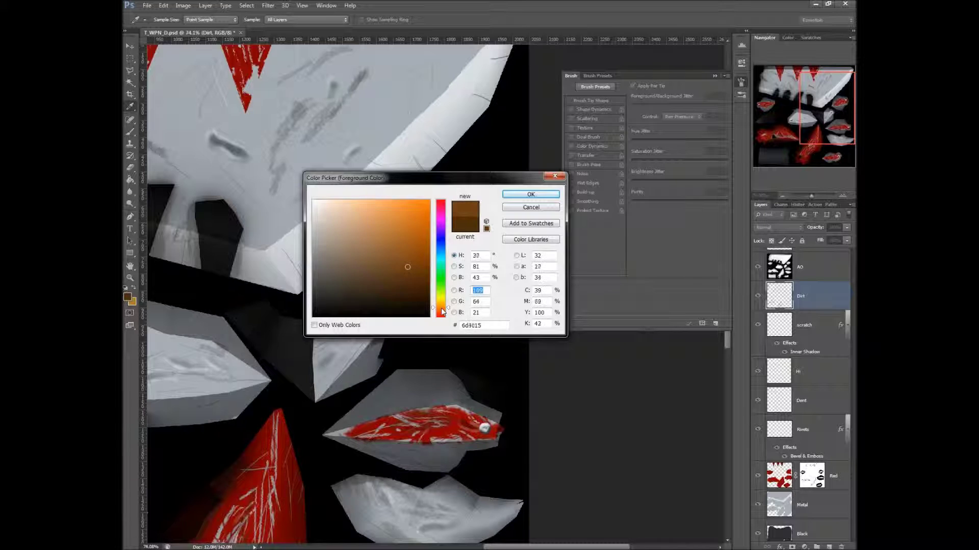
left_click(410, 247)
left_click(530, 194)
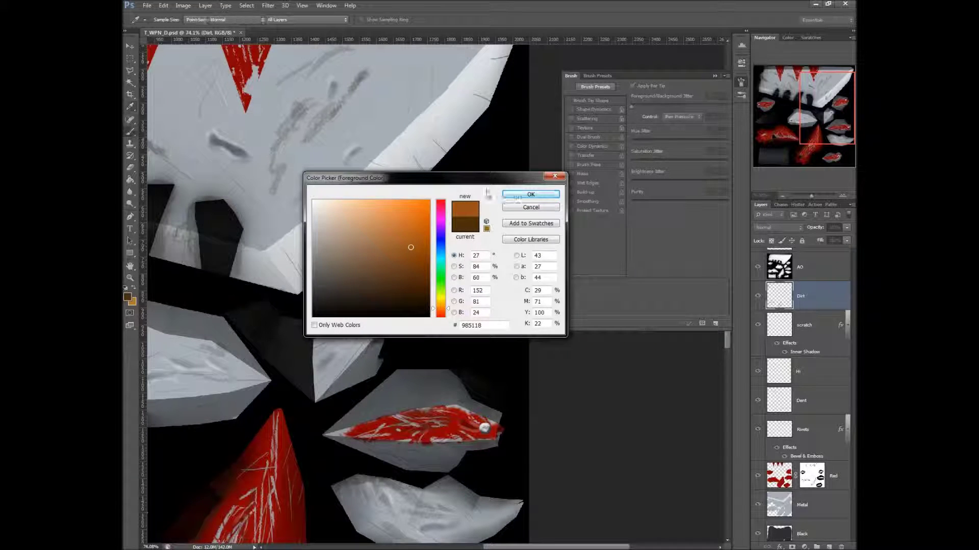
left_click_drag(403, 195, 387, 207)
key("ctrl+z")
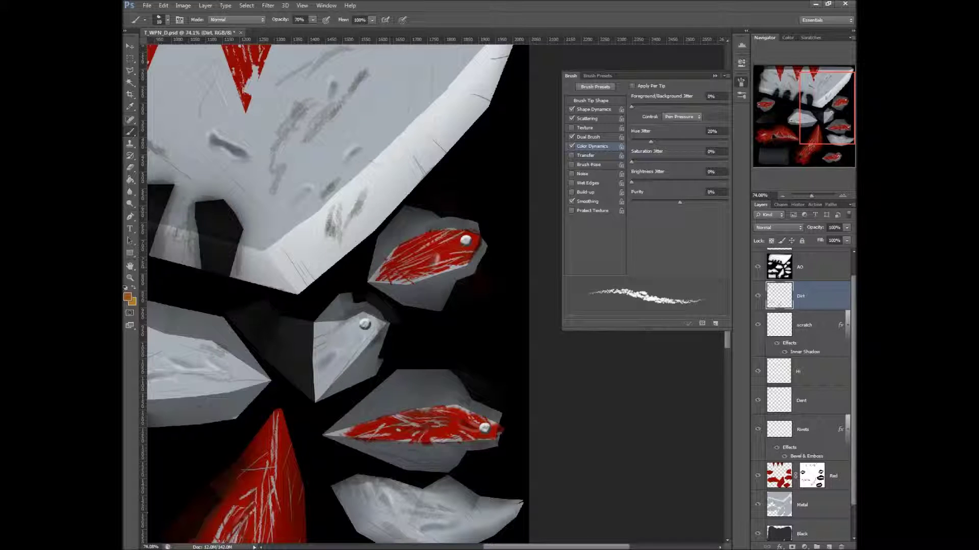
Paint a small rust stain at 70% opacity against the rivet of the red piece above the curved grey piece
left_click_drag(444, 384, 433, 246)
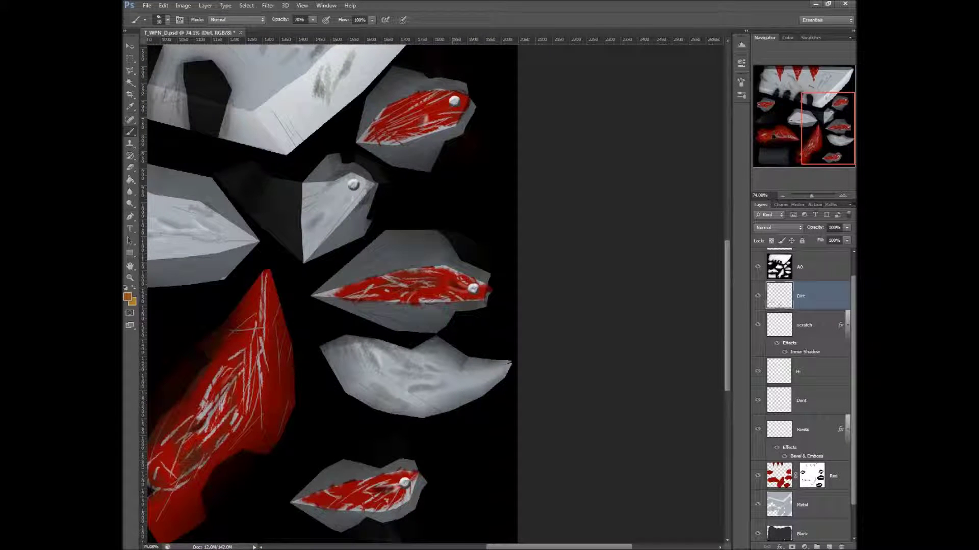
left_click_drag(815, 196, 818, 195)
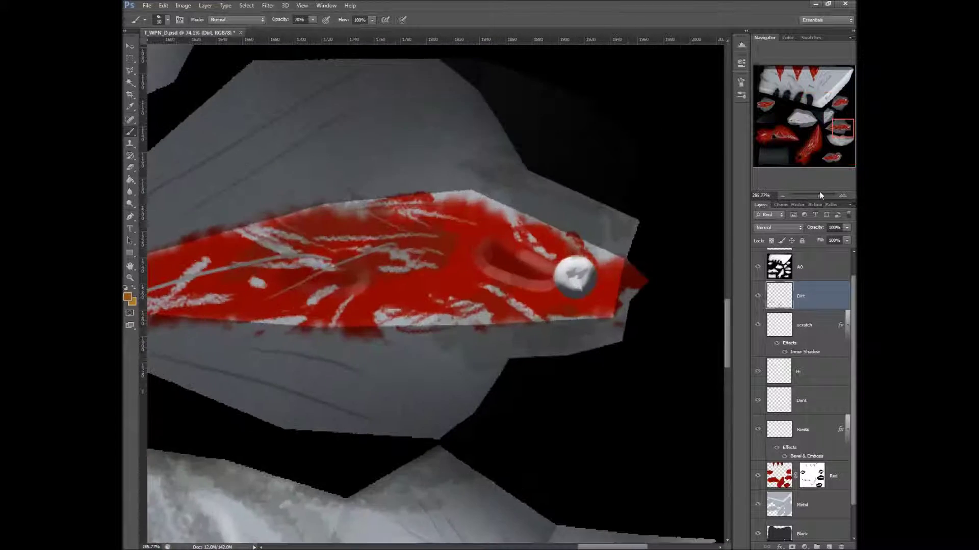
left_click(559, 260)
left_click_drag(558, 274, 556, 287)
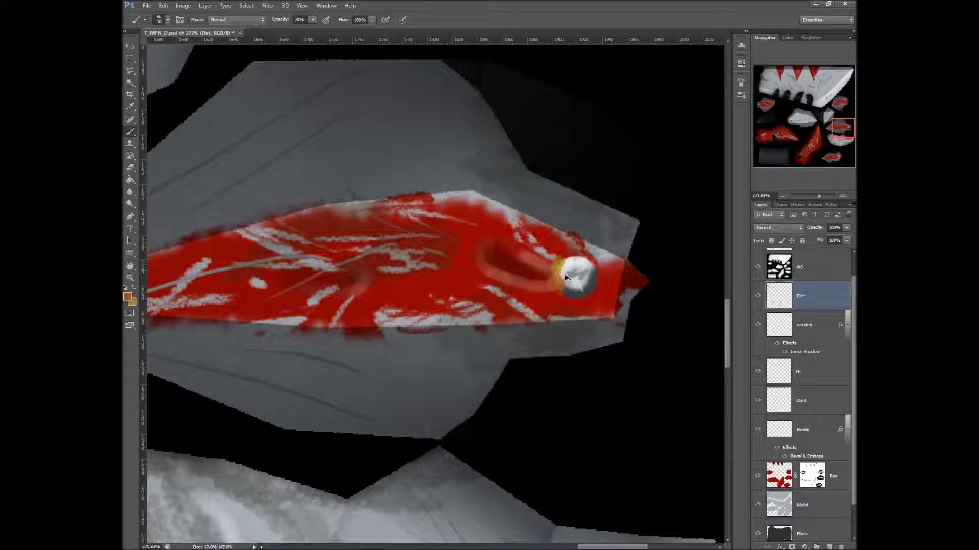
key("ctrl+z")
mouse_move(543, 277)
left_mouse_down()
mouse_move(559, 290)
mouse_move(552, 280)
mouse_move(564, 266)
mouse_move(572, 298)
mouse_move(561, 291)
mouse_move(560, 242)
mouse_move(580, 239)
mouse_move(565, 294)
mouse_move(576, 285)
mouse_move(574, 292)
mouse_move(564, 292)
mouse_move(574, 270)
left_mouse_up()
Sample the colour beside the rivet and shift the foreground to a dark brown #6d360a
left_click(573, 305, "alt")
left_click(128, 297)
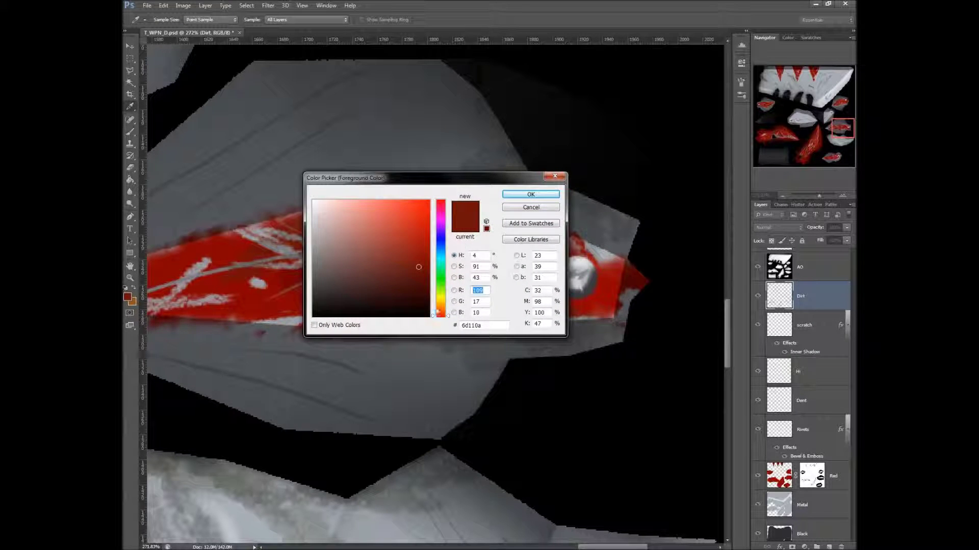
left_click_drag(437, 313, 438, 308)
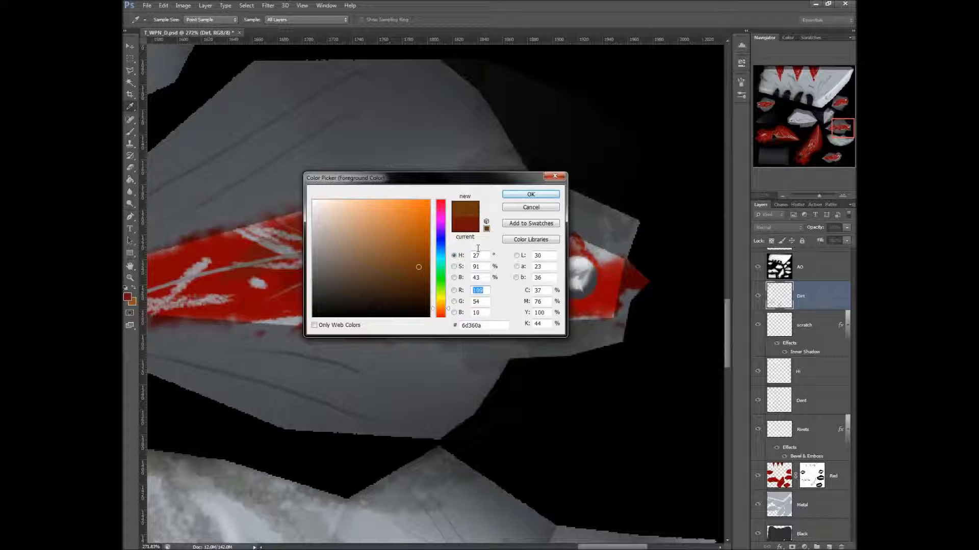
left_click(540, 193)
Test a stroke below the rivet, turn off the brush's Color Dynamics, and undo the stroke
left_click_drag(544, 298, 556, 301)
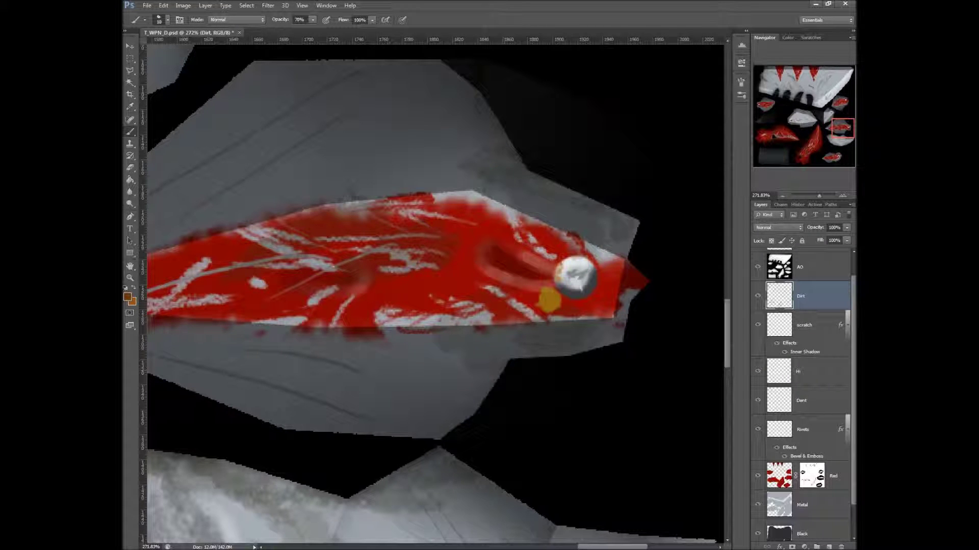
left_click(742, 81)
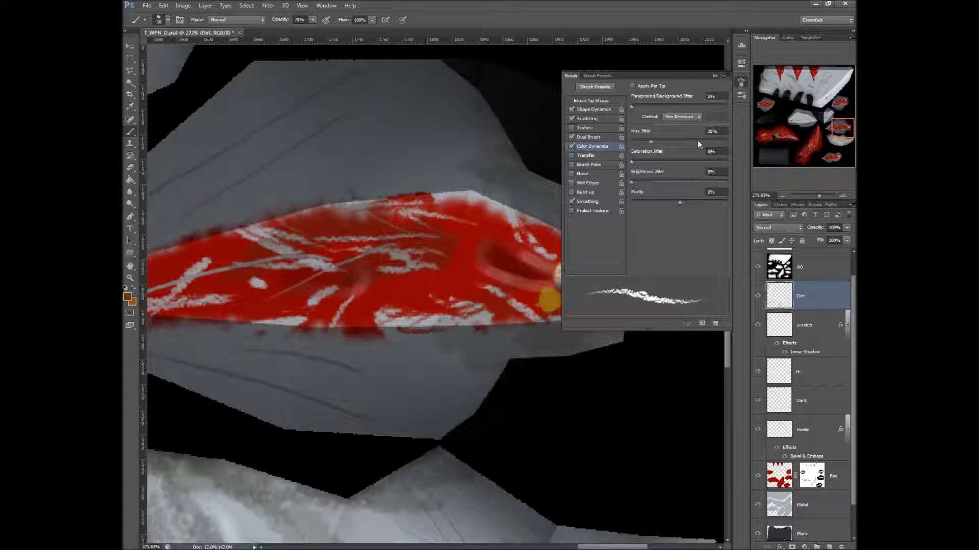
left_click(571, 147)
left_click(715, 75)
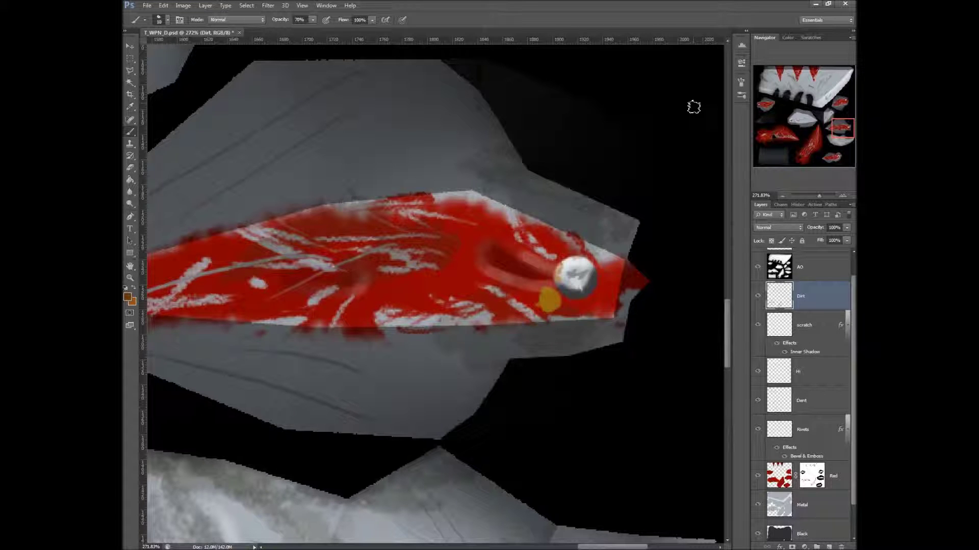
key("ctrl+z")
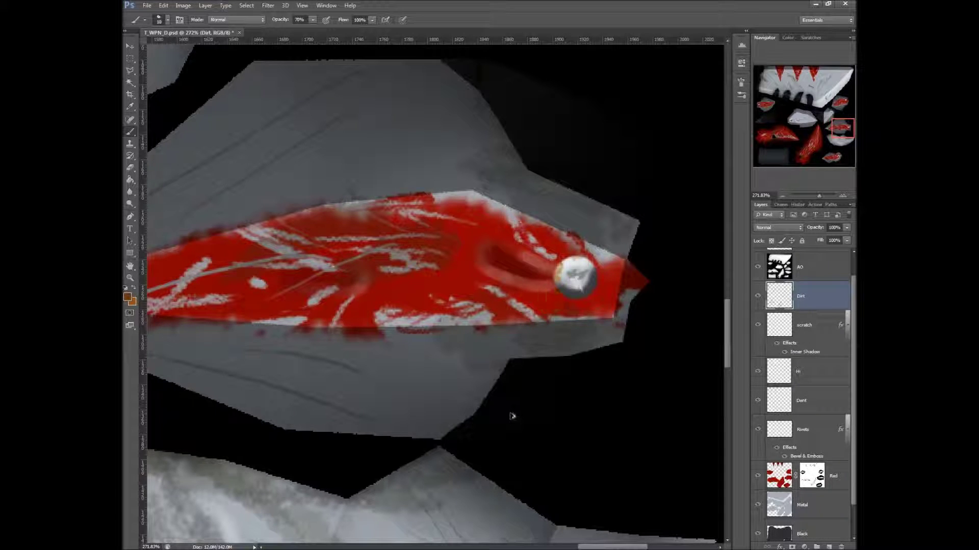
Paint dark brown rust around the rivet's edge and the adjoining dent, undoing the unsuitable strokes
left_click_drag(558, 278, 556, 286)
key("ctrl+z")
mouse_move(560, 277)
left_mouse_down()
mouse_move(557, 286)
mouse_move(553, 270)
left_mouse_up()
key("ctrl+z")
left_click_drag(562, 271, 539, 264)
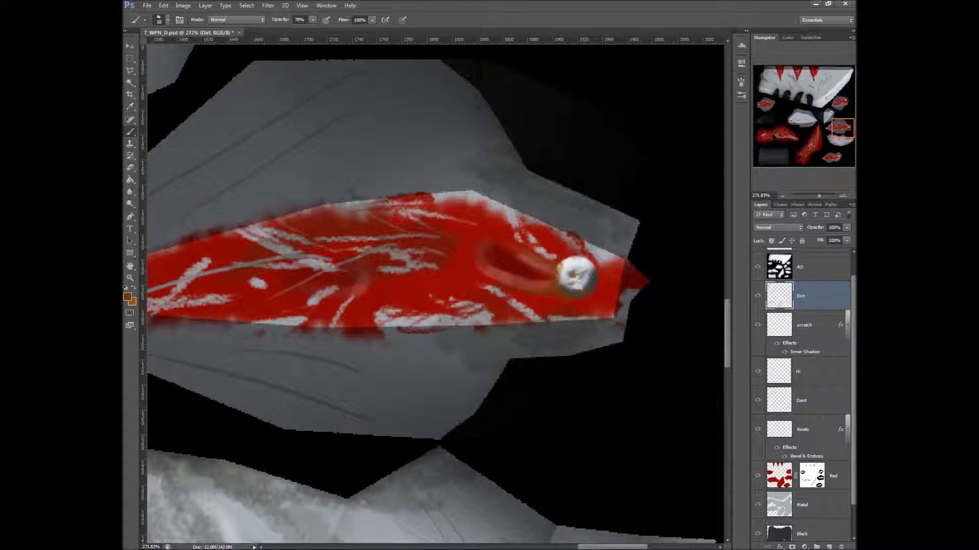
Paint brown rust specks over the scratches and grey border along the same red piece's lower edge
mouse_move(400, 357)
left_mouse_down()
mouse_move(482, 353)
mouse_move(455, 342)
mouse_move(489, 326)
left_mouse_up()
mouse_move(437, 376)
left_mouse_down()
mouse_move(563, 323)
mouse_move(572, 382)
mouse_move(525, 356)
mouse_move(510, 382)
mouse_move(463, 407)
mouse_move(492, 415)
left_mouse_up()
mouse_move(582, 339)
left_mouse_down()
mouse_move(616, 308)
mouse_move(593, 304)
left_mouse_up()
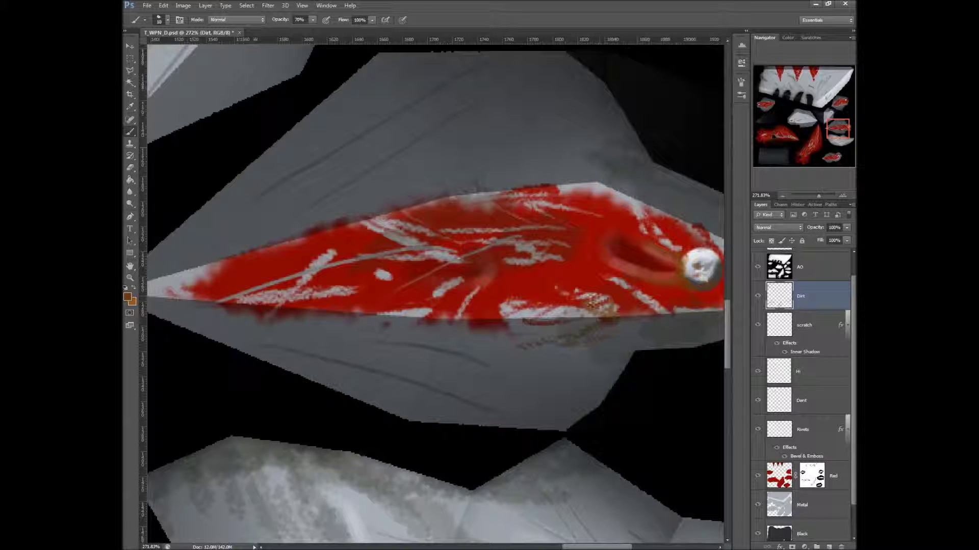
Paint brown rust around the rivet and over the nearby dent and scratches of the small lowest red piece
left_click_drag(838, 128, 835, 156)
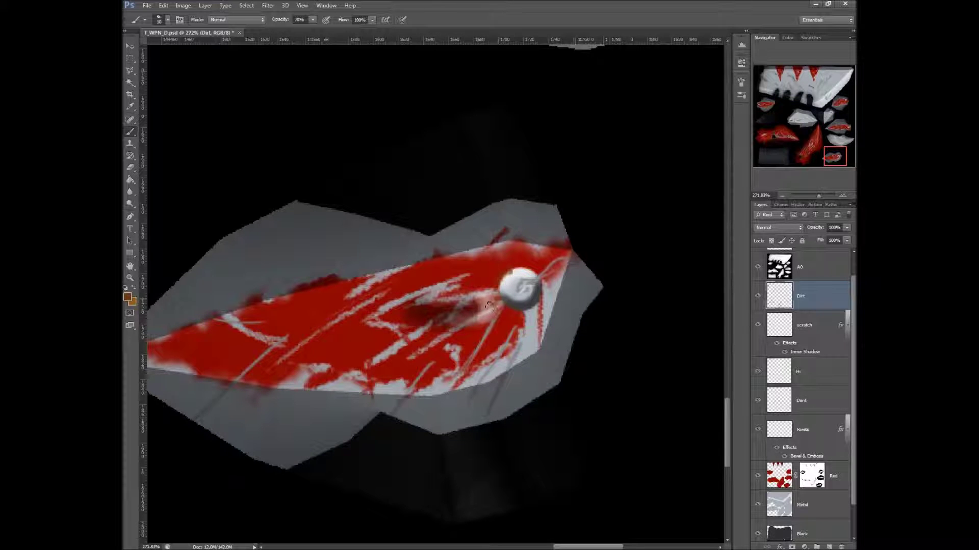
mouse_move(490, 310)
left_mouse_down()
mouse_move(479, 301)
mouse_move(497, 291)
mouse_move(516, 306)
left_mouse_up()
mouse_move(502, 320)
left_mouse_down()
mouse_move(488, 335)
mouse_move(521, 339)
left_mouse_up()
left_click_drag(463, 303, 440, 294)
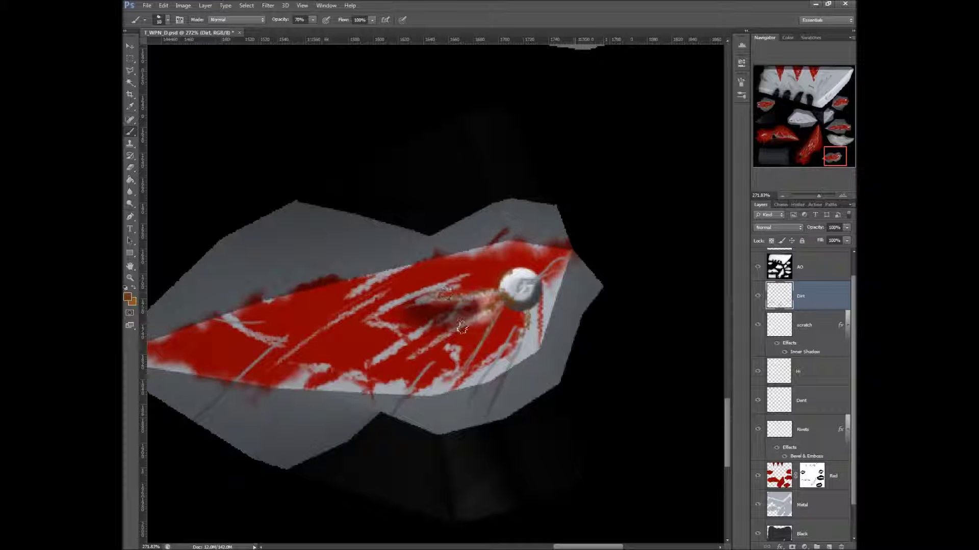
left_click_drag(461, 328, 521, 318)
Paint rust around the dent and along the hole's scratched edge on the tall red piece
left_click_drag(423, 306, 491, 349)
left_click_drag(320, 294, 480, 336)
mouse_move(326, 173)
left_mouse_down()
mouse_move(383, 295)
mouse_move(533, 308)
mouse_move(540, 284)
left_mouse_up()
left_click_drag(494, 204, 493, 209)
left_click_drag(525, 154, 514, 206)
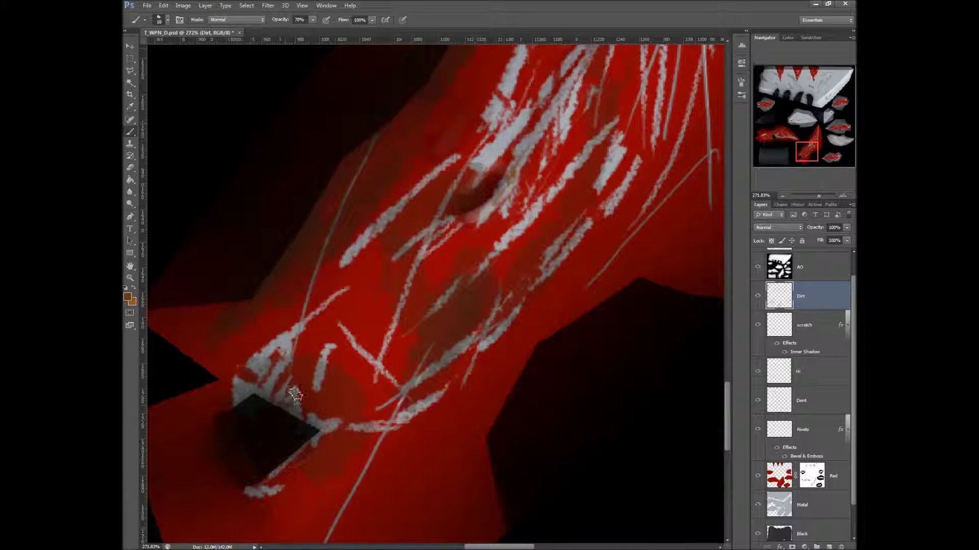
left_click_drag(251, 398, 247, 392)
Paint rust over the wide red piece's pale scratches and around the edges of its triangular hole
left_click_drag(258, 352, 504, 343)
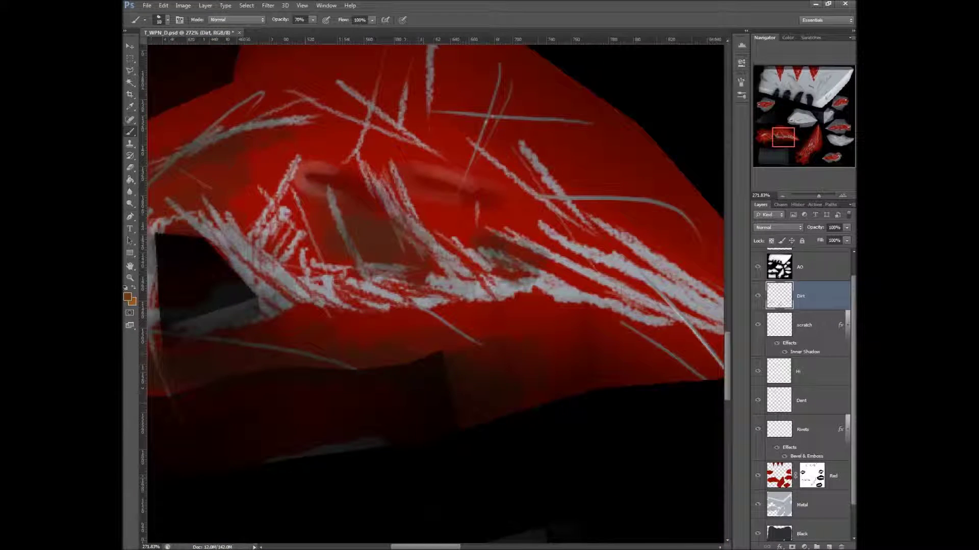
left_click_drag(469, 288, 490, 268)
left_click_drag(401, 277, 494, 252)
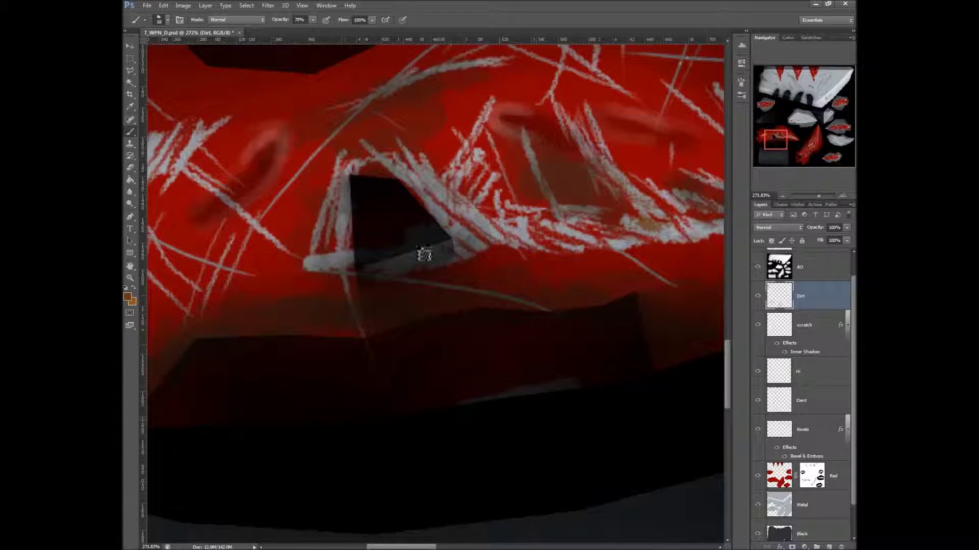
mouse_move(432, 200)
left_mouse_down()
mouse_move(392, 163)
mouse_move(360, 172)
mouse_move(347, 235)
mouse_move(322, 263)
mouse_move(441, 217)
mouse_move(391, 159)
mouse_move(484, 231)
mouse_move(422, 182)
mouse_move(437, 202)
mouse_move(398, 185)
mouse_move(441, 221)
left_mouse_up()
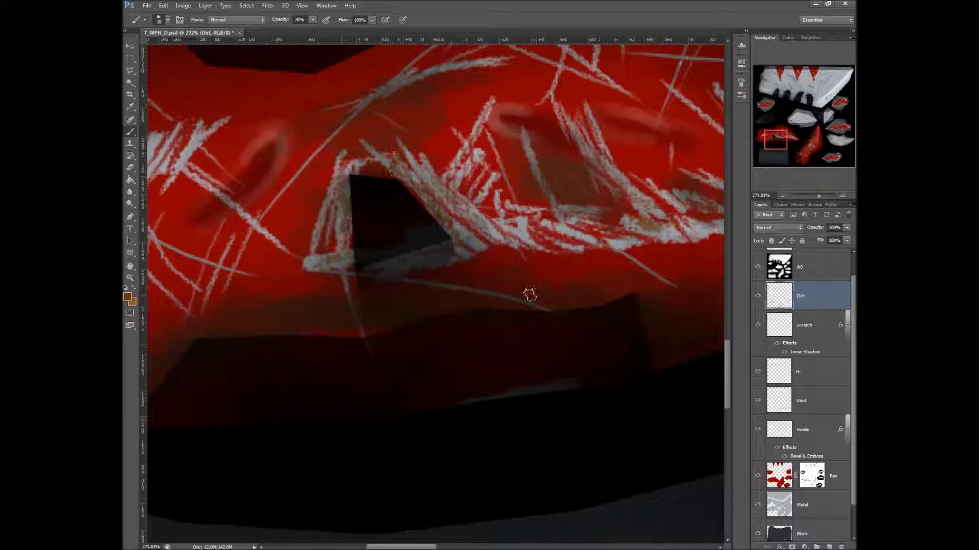
Paint rust around the rivet of the central grey piece, with thin streaks spreading towards the nearby dent
mouse_move(452, 176)
left_mouse_down()
mouse_move(430, 394)
mouse_move(497, 309)
mouse_move(487, 300)
mouse_move(530, 315)
mouse_move(459, 351)
mouse_move(386, 365)
mouse_move(371, 260)
mouse_move(388, 285)
mouse_move(375, 315)
mouse_move(390, 312)
mouse_move(368, 320)
mouse_move(455, 314)
mouse_move(356, 319)
mouse_move(385, 325)
mouse_move(363, 327)
left_mouse_up()
left_click_drag(430, 308, 424, 368)
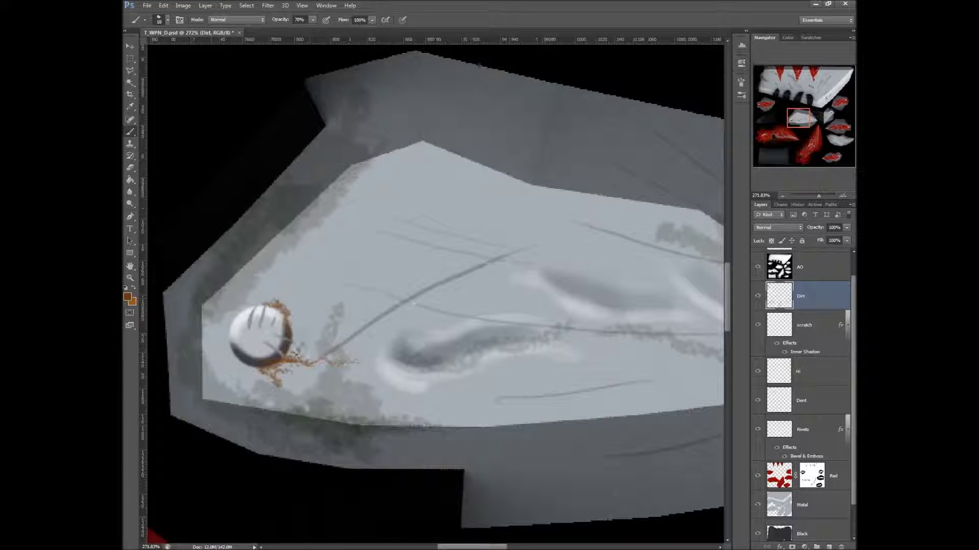
mouse_move(258, 370)
left_mouse_down()
mouse_move(264, 335)
mouse_move(297, 351)
mouse_move(298, 337)
mouse_move(349, 362)
mouse_move(326, 350)
left_mouse_up()
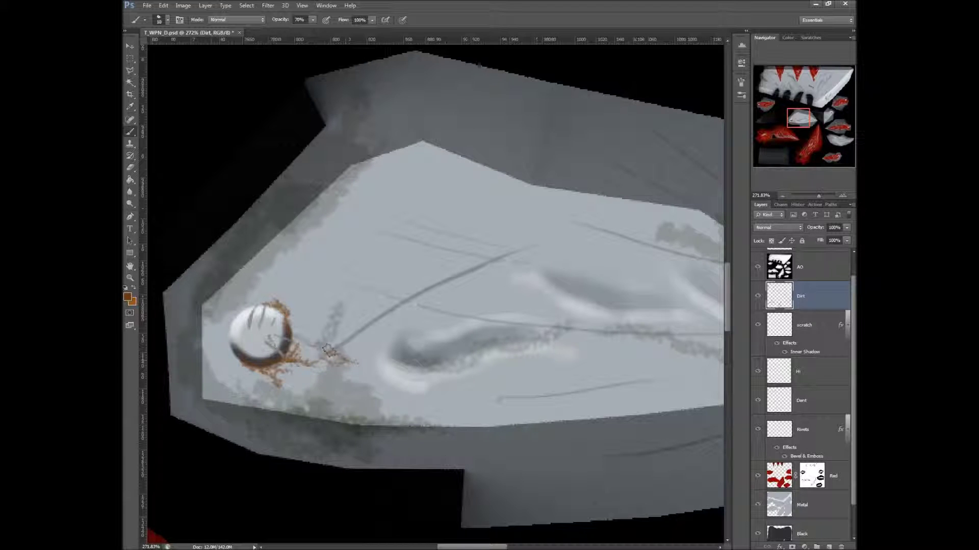
Paint short rust streaks above and below the long dent on the central grey piece
mouse_move(392, 338)
left_mouse_down()
mouse_move(433, 326)
mouse_move(384, 338)
mouse_move(481, 318)
left_mouse_up()
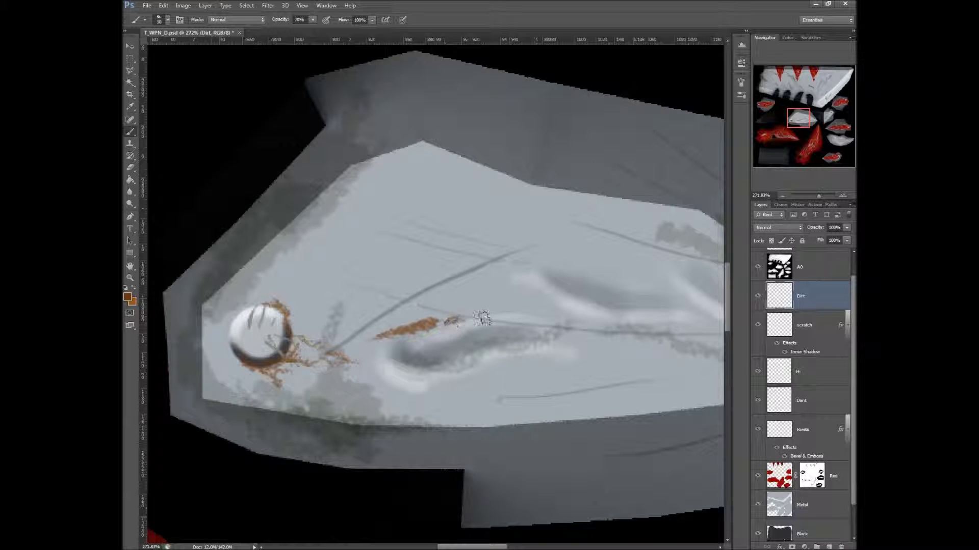
mouse_move(531, 299)
left_mouse_down()
mouse_move(509, 297)
mouse_move(533, 297)
left_mouse_up()
mouse_move(558, 358)
left_mouse_down()
mouse_move(594, 360)
mouse_move(563, 356)
mouse_move(511, 374)
mouse_move(591, 364)
mouse_move(530, 378)
mouse_move(519, 368)
left_mouse_up()
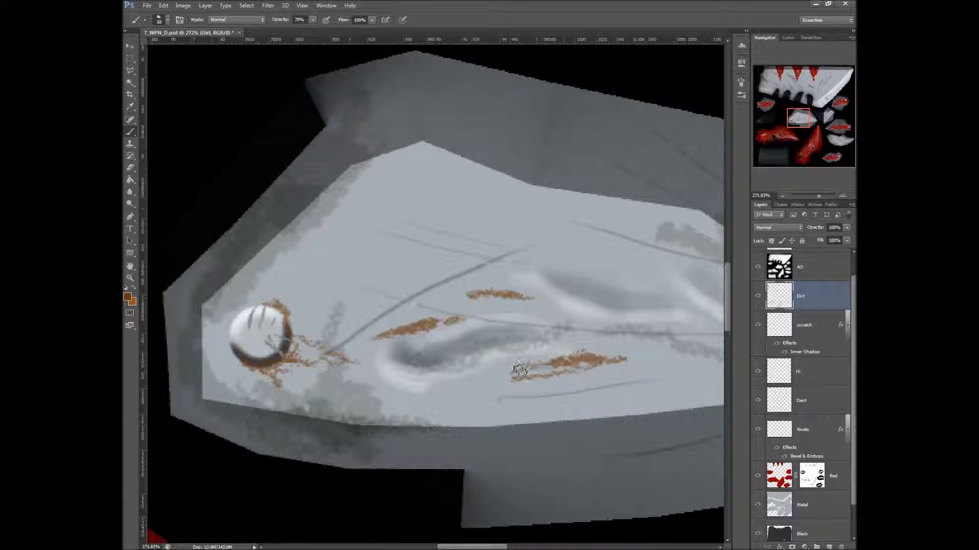
Undo the rust streaks around the central grey piece's long dent and paint fainter rust patches on that piece at 50% brush opacity
left_click_drag(821, 197, 816, 195)
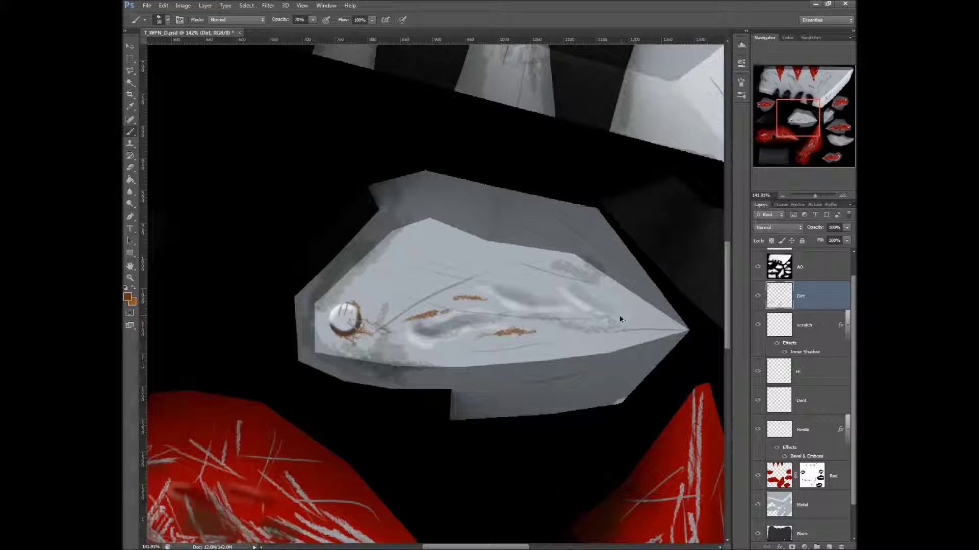
key("ctrl+z")
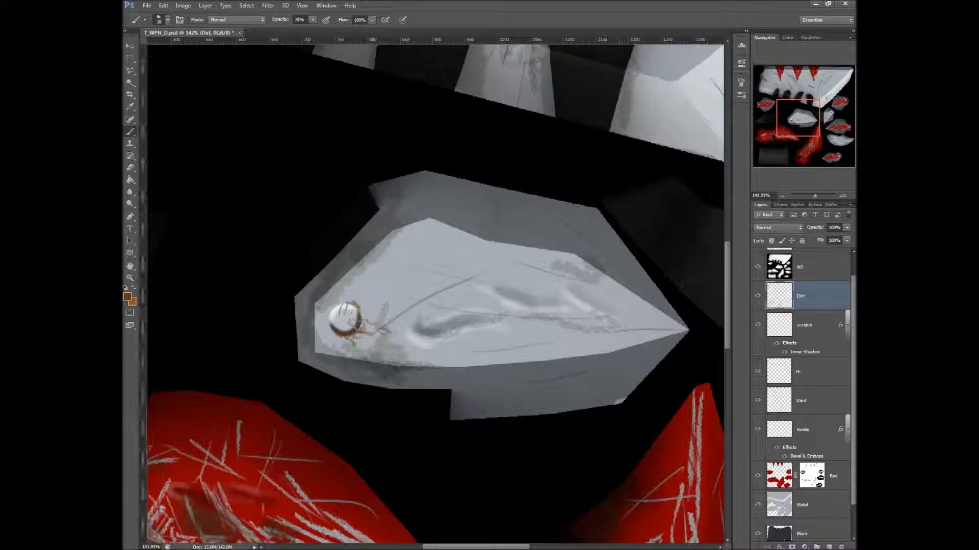
key("5")
left_click_drag(422, 314, 436, 312)
mouse_move(364, 329)
left_mouse_down()
mouse_move(365, 309)
mouse_move(388, 304)
mouse_move(439, 315)
mouse_move(384, 328)
left_mouse_up()
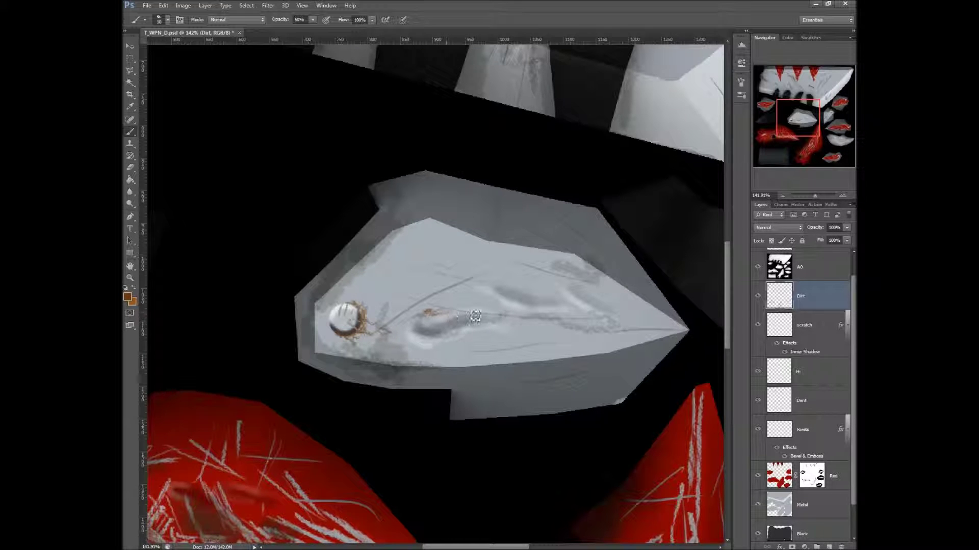
left_click_drag(473, 339, 505, 351)
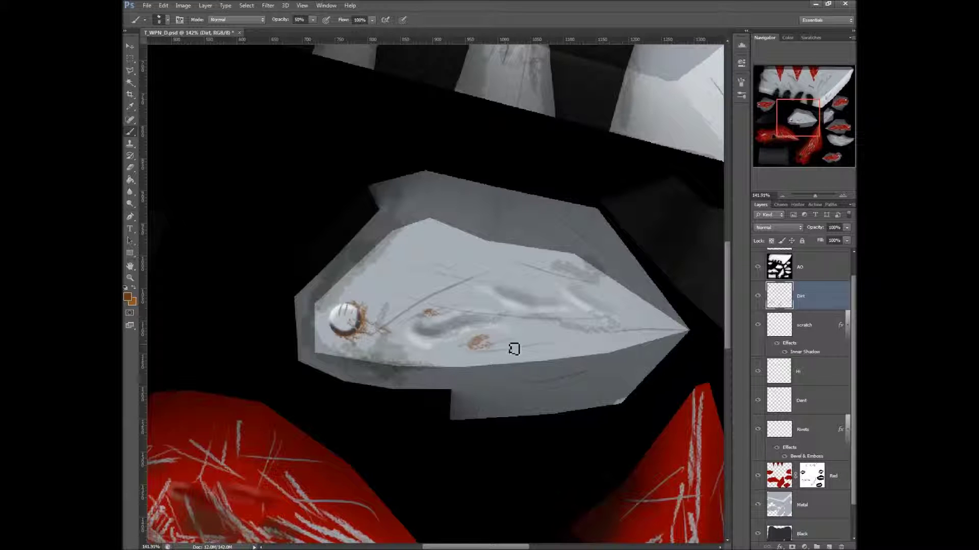
mouse_move(423, 264)
left_mouse_down()
mouse_move(459, 250)
mouse_move(415, 253)
mouse_move(435, 249)
left_mouse_up()
key("bracketleft")
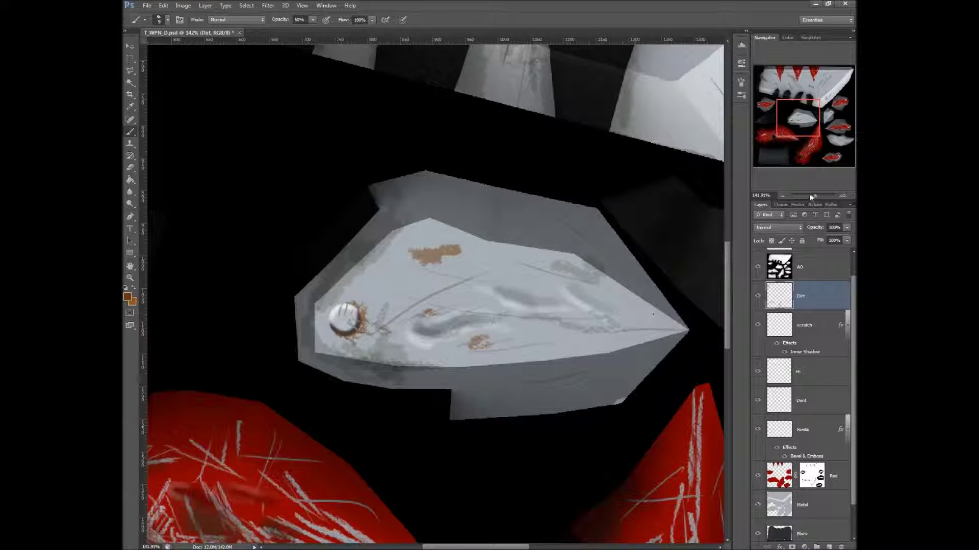
Paint faint rust around the rivets of the small grey piece and the neighbouring small red pieces below the blade's tip
scroll(811, 197, "down", 5)
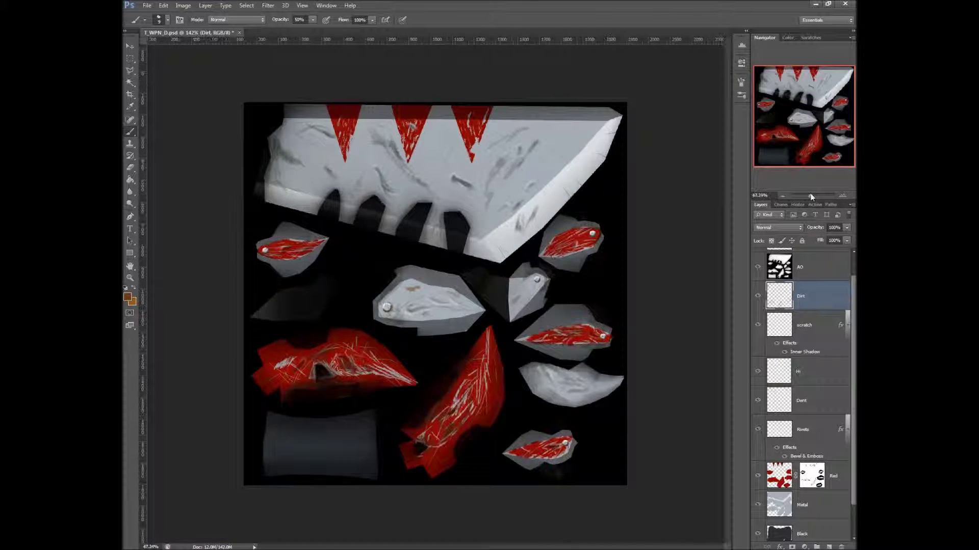
scroll(812, 194, "up", 3)
left_click_drag(705, 260, 495, 286)
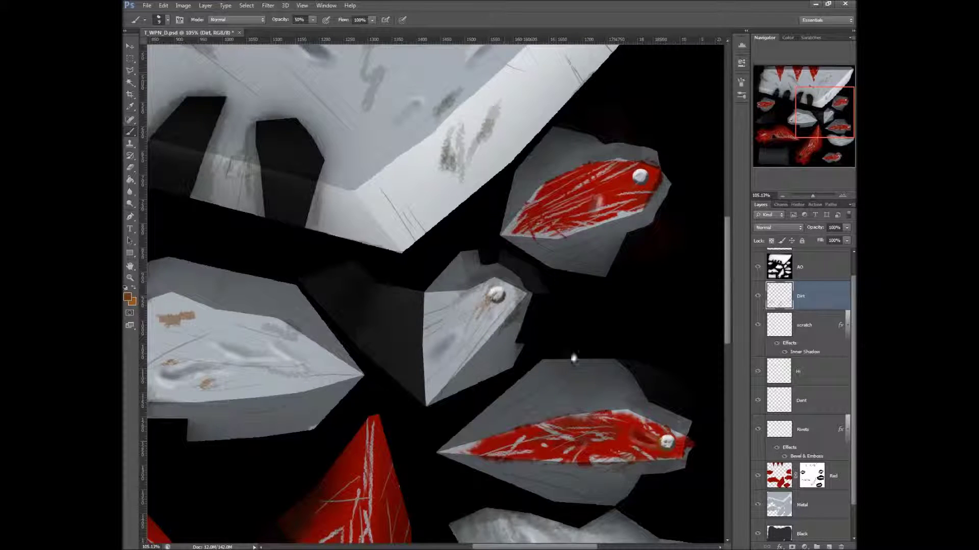
left_click_drag(574, 359, 503, 185)
left_click_drag(495, 384, 559, 195)
left_click_drag(560, 196, 499, 397)
left_click_drag(594, 48, 593, 189)
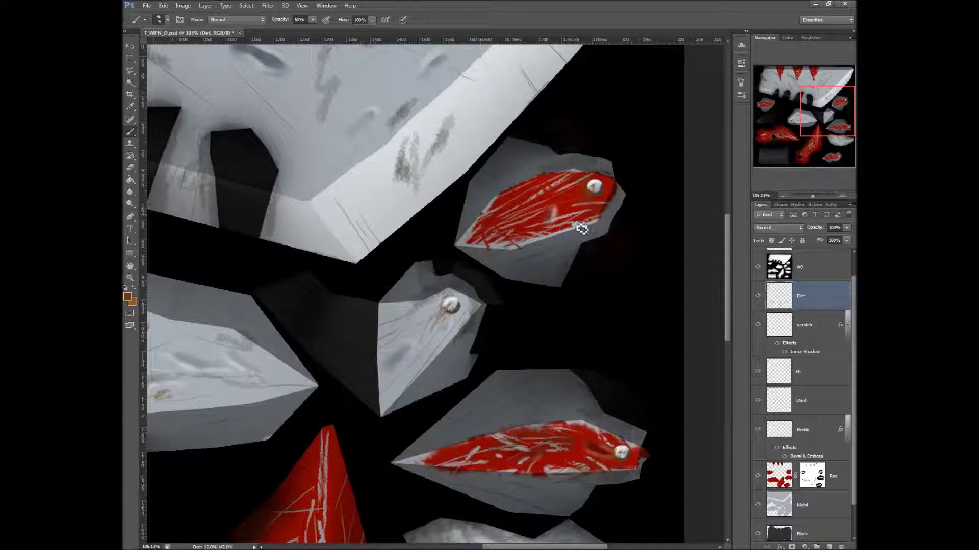
Add faint rust around the rivet of the small red piece below the blade's rear end
left_click_drag(467, 280, 556, 323)
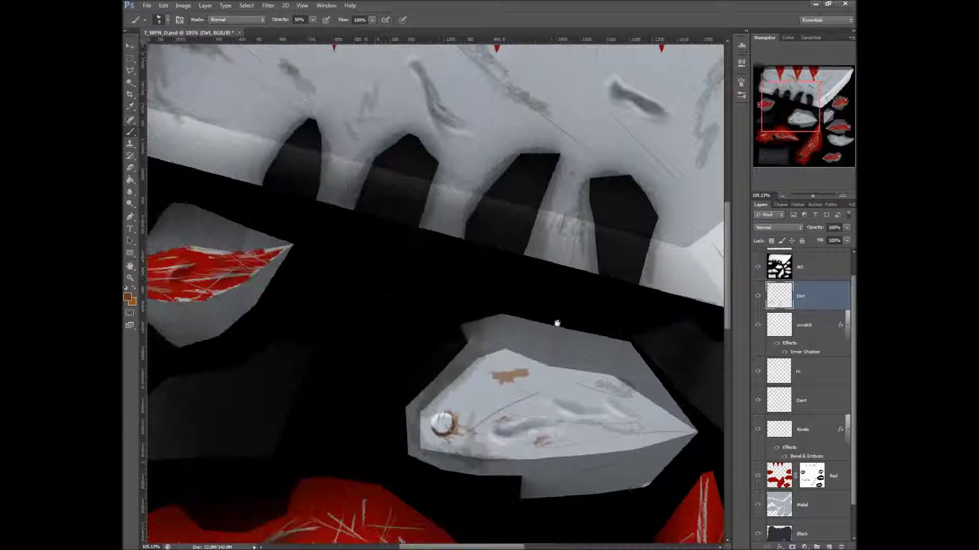
left_click_drag(466, 334, 591, 357)
left_click_drag(402, 271, 402, 282)
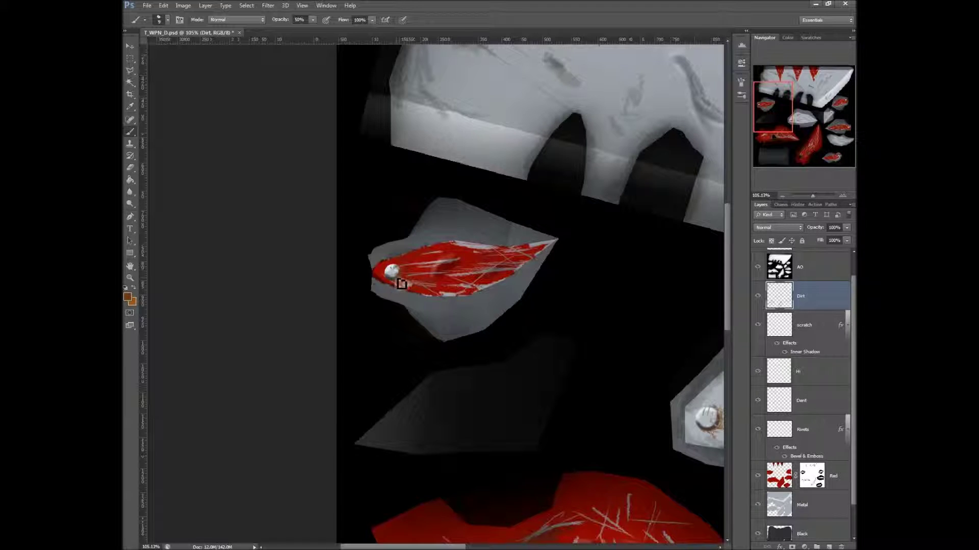
left_click_drag(812, 194, 809, 195)
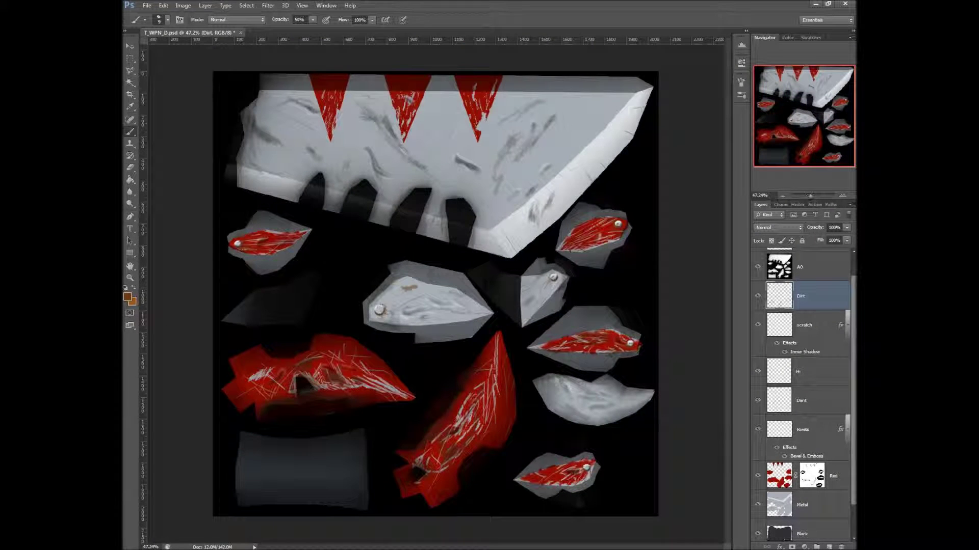
left_click_drag(548, 295, 550, 274)
Try the Color Dodge, Hue and Color Burn blend modes on the Dirt layer and return it to Normal
left_click(797, 229)
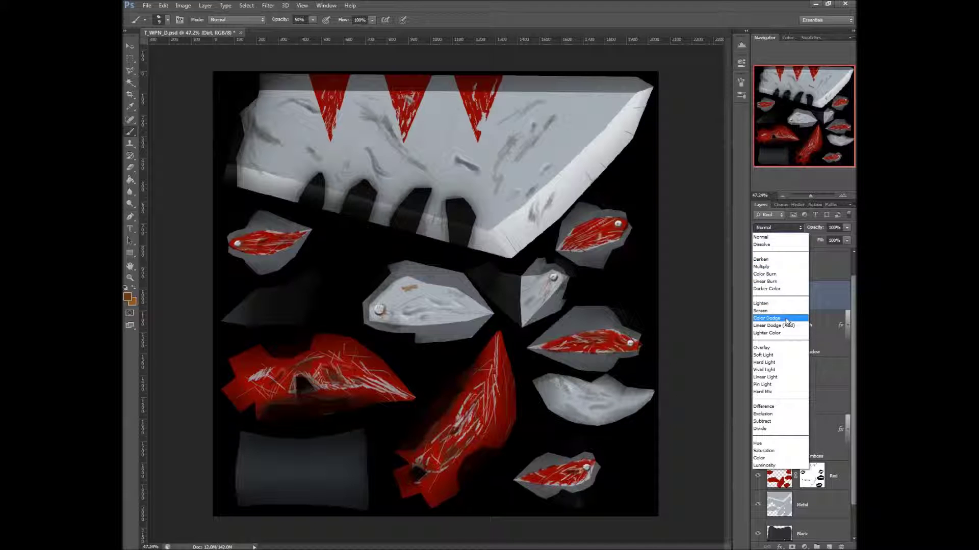
left_click(787, 321)
left_click(786, 230)
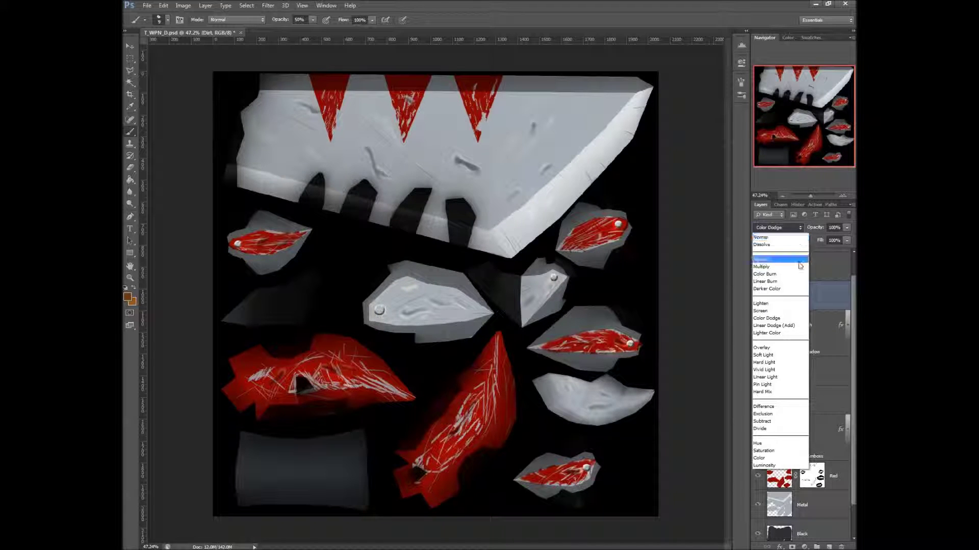
left_click(769, 444)
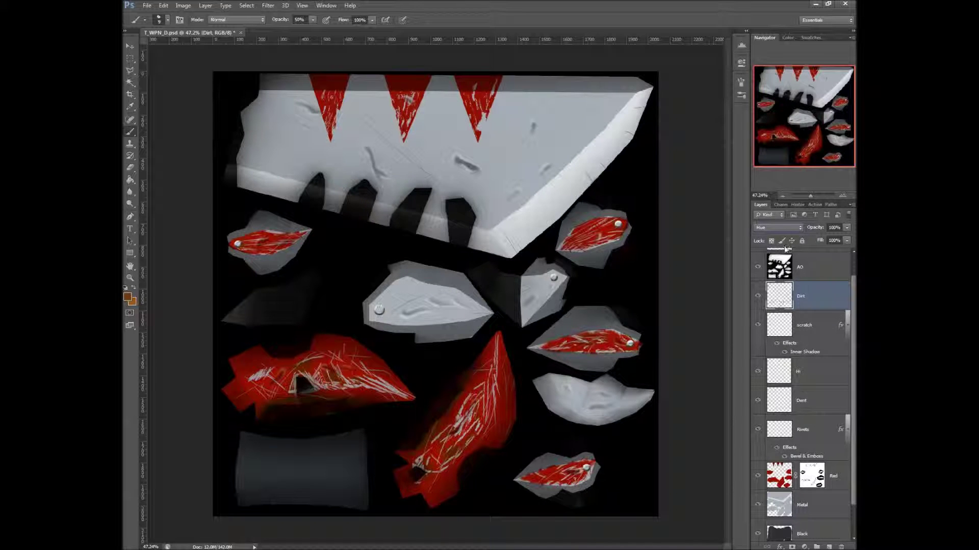
left_click(785, 228)
left_click(781, 275)
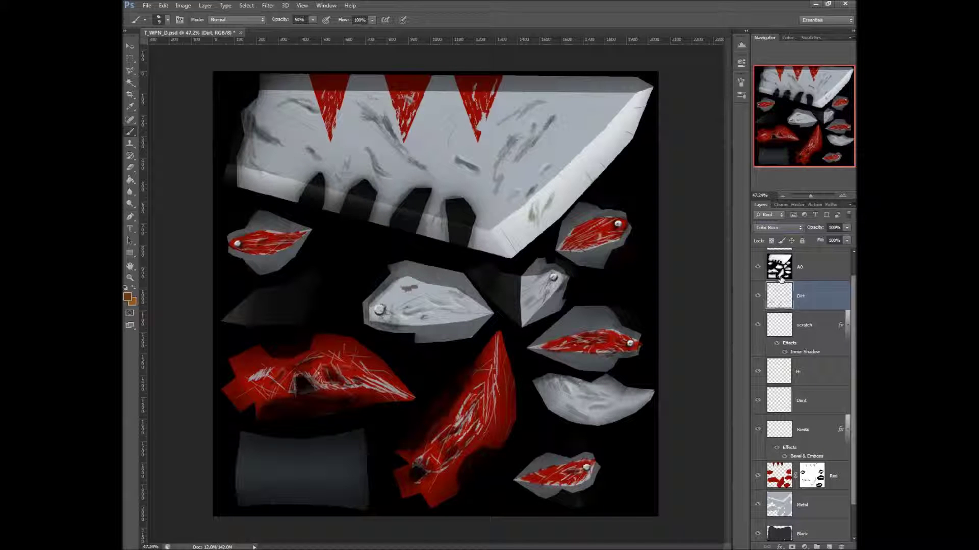
left_click(787, 228)
left_click(772, 240)
Lower the Dirt layer's opacity to 71% and compare the texture with that layer hidden and shown
left_click(846, 227)
left_click_drag(823, 241, 830, 241)
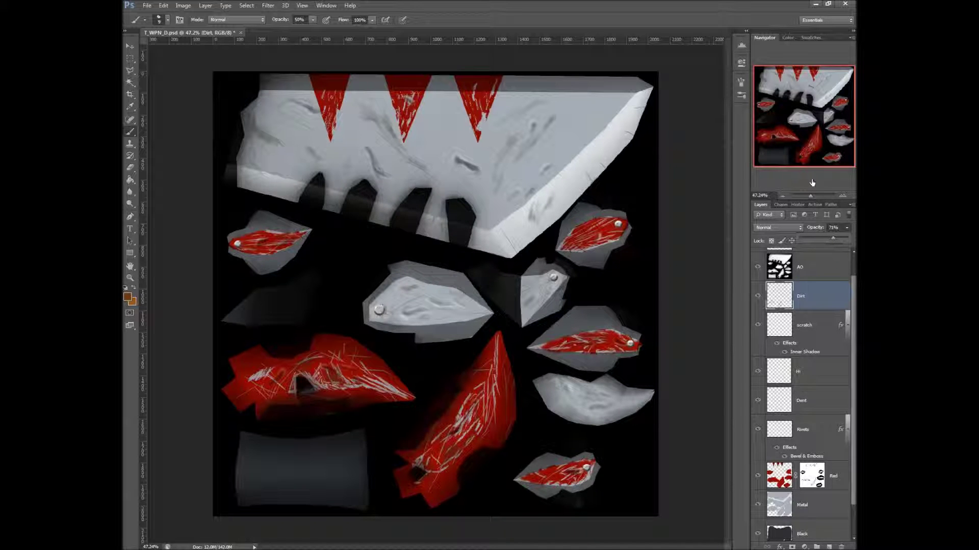
left_click_drag(811, 195, 809, 196)
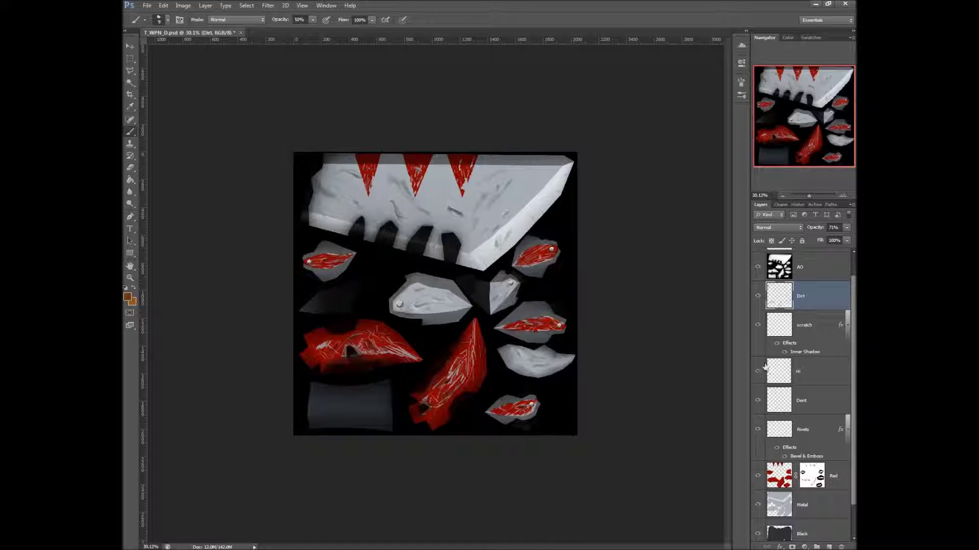
left_click(758, 297)
left_click(758, 297)
Prepare the scratch layer for painting with default black, the Hard Round brush and Shape Dynamics turned on
left_click(822, 329)
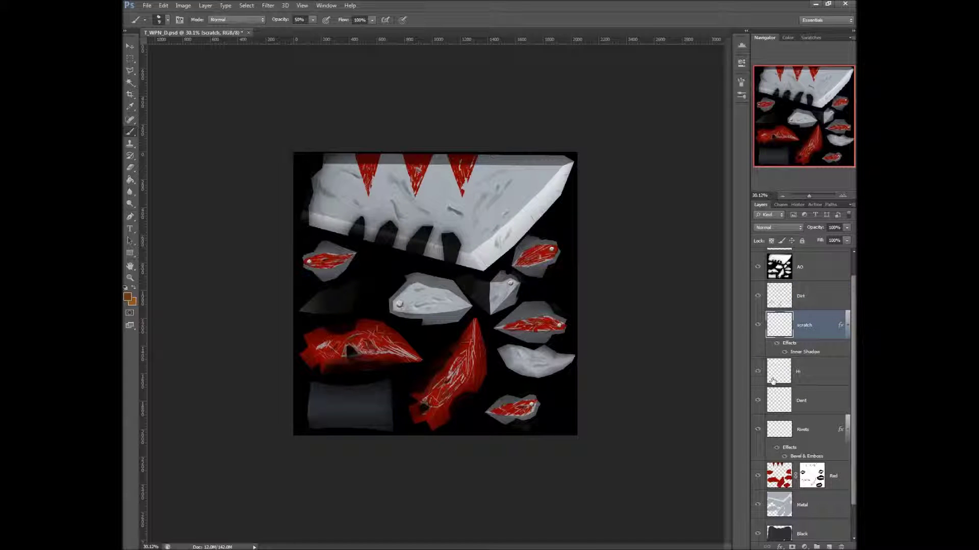
key("d")
right_click(528, 290)
left_click_drag(631, 382, 631, 356)
left_click(576, 372)
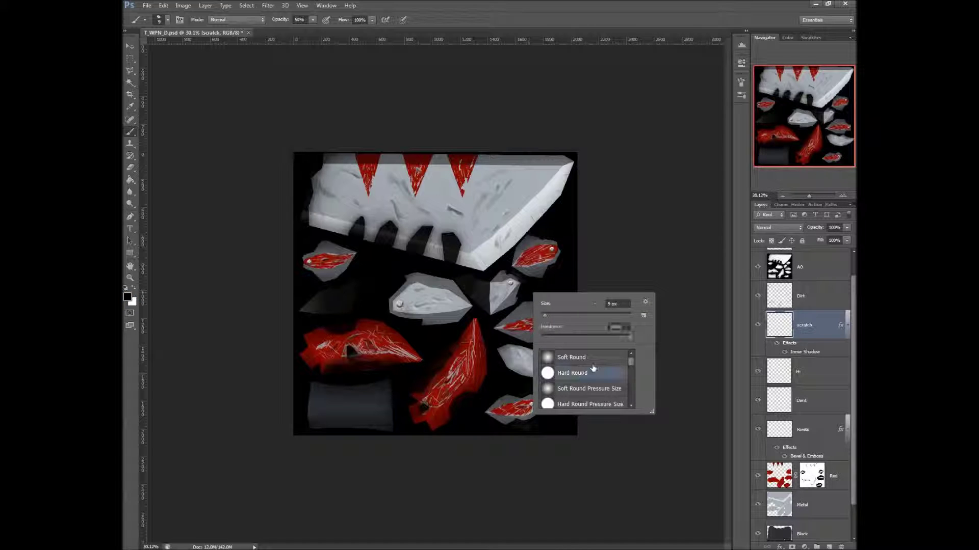
key("Return")
left_click(742, 85)
left_click(594, 109)
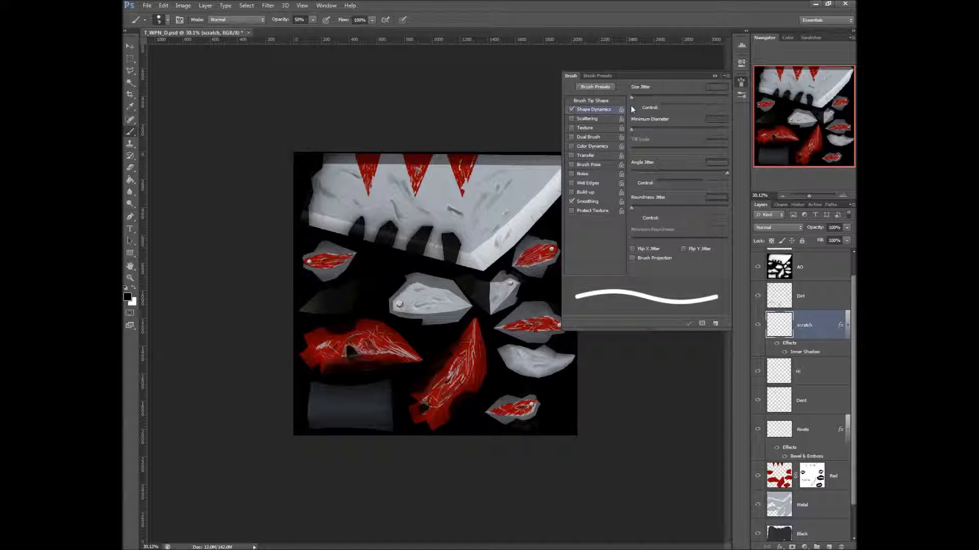
left_click(716, 79)
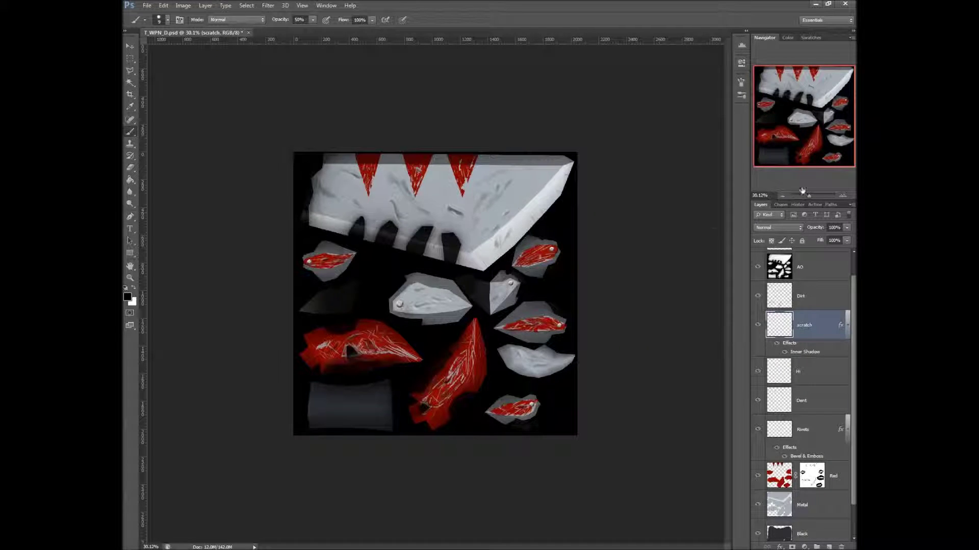
Discard the test stroke on the central grey piece and paint thin scratches on the blade's front half at 30% brush opacity
left_click_drag(811, 195, 812, 194)
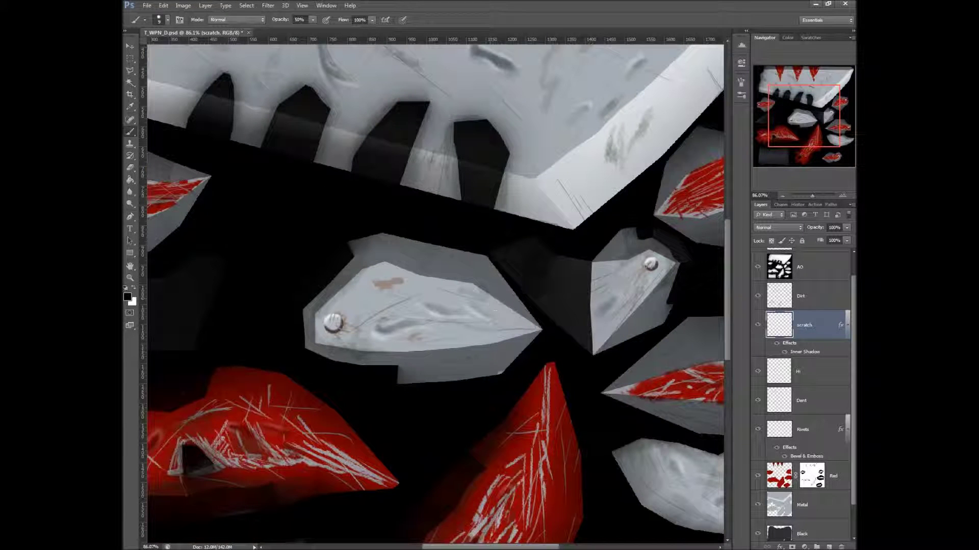
left_click_drag(416, 279, 469, 308)
key("ctrl+z")
key("3")
left_click_drag(547, 180, 586, 152)
scroll(565, 197, "up", 5)
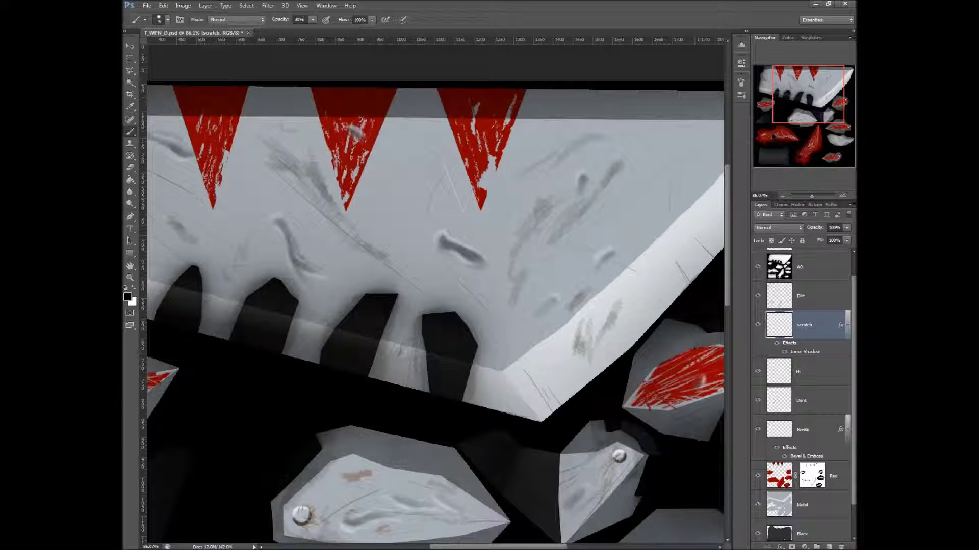
left_click_drag(635, 211, 565, 274)
left_click_drag(811, 194, 809, 193)
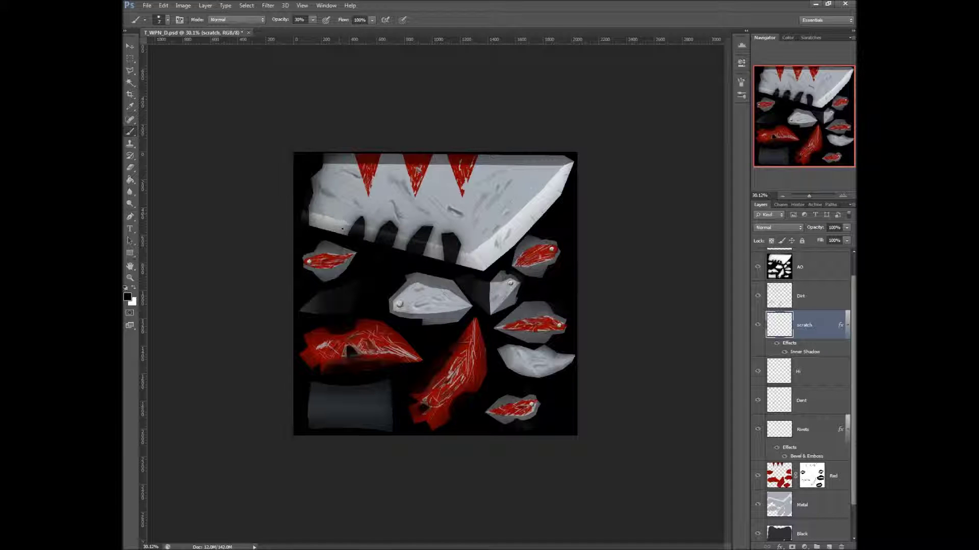
Paint fine black scratches across the rear half of the blade and along its toothed cutting edge
left_click_drag(813, 198, 816, 196)
left_click_drag(804, 116, 783, 94)
mouse_move(331, 262)
left_mouse_down()
mouse_move(329, 232)
mouse_move(317, 228)
mouse_move(342, 239)
left_mouse_up()
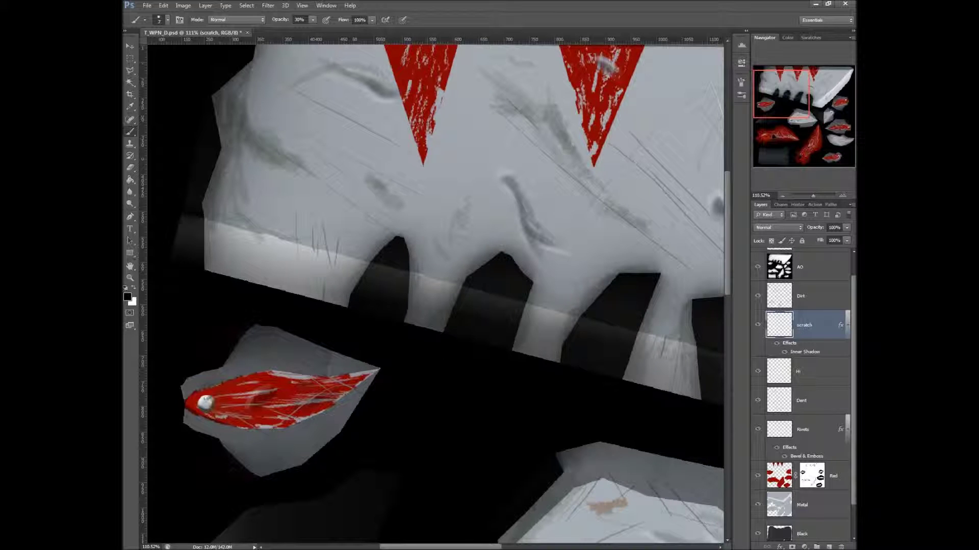
left_click_drag(583, 295, 560, 320)
left_click_drag(813, 195, 809, 194)
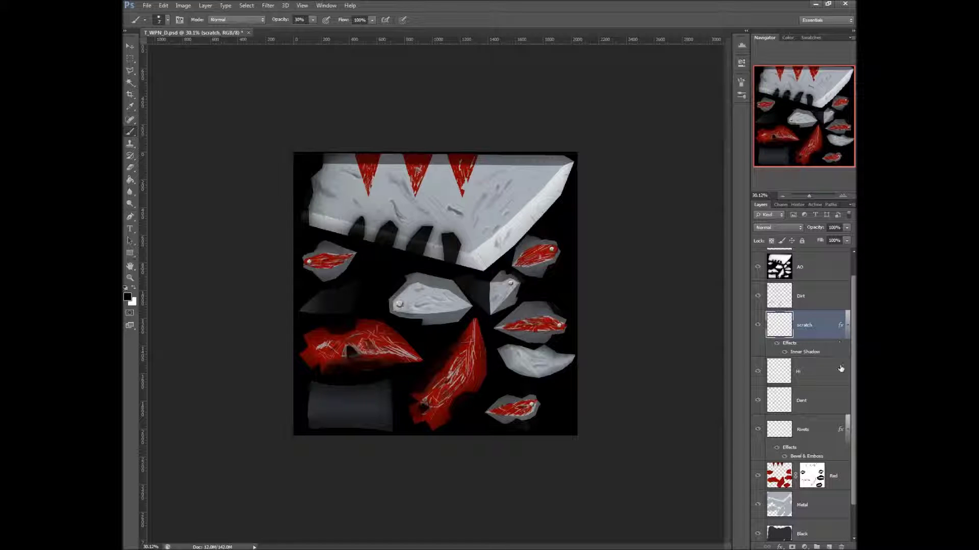
Check what the Hi layer contains by hiding and showing it, and make it the active layer
left_click_drag(853, 347, 854, 378)
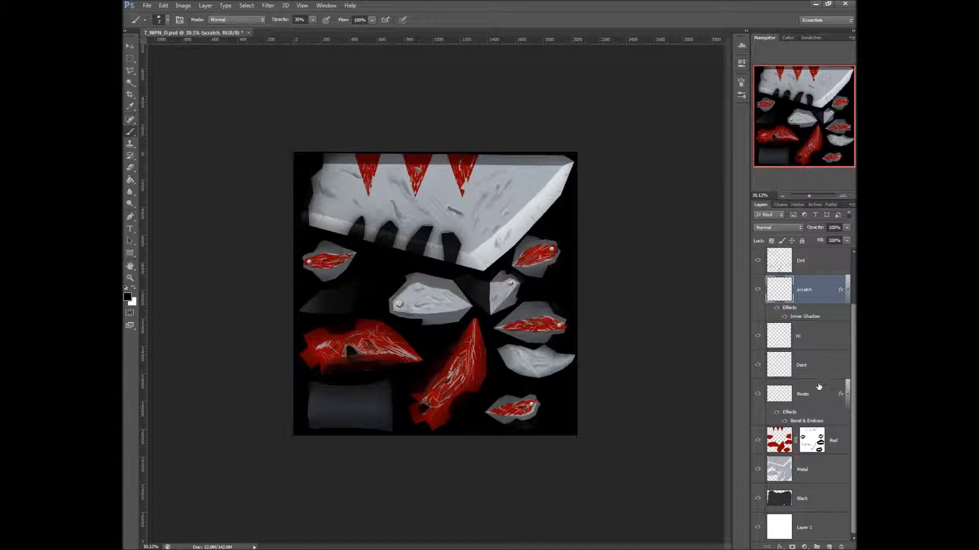
left_click(758, 337)
left_click(757, 337)
left_click(828, 340)
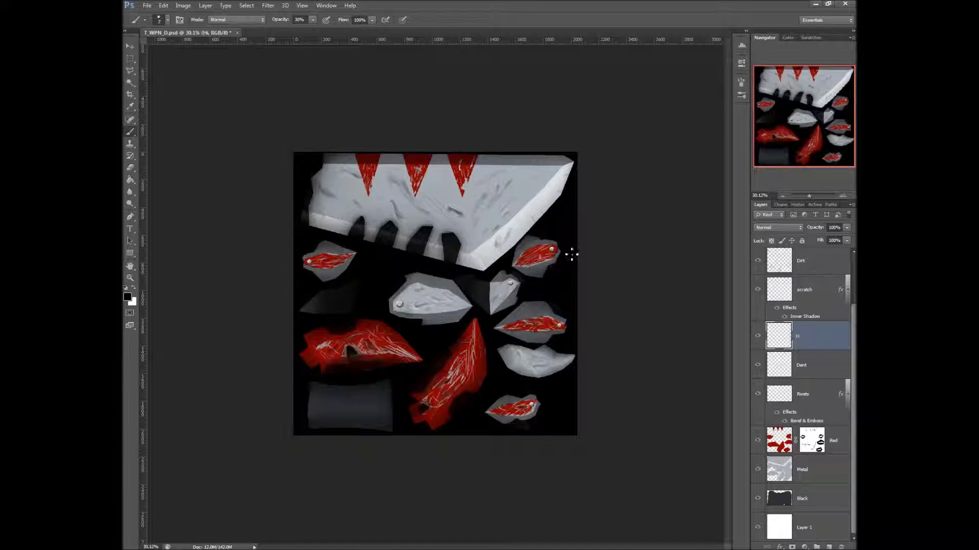
Sample the dark rectangular piece's colour and change the foreground to a lighter grey-blue of the same hue
left_click(367, 410, "alt")
left_click(127, 298)
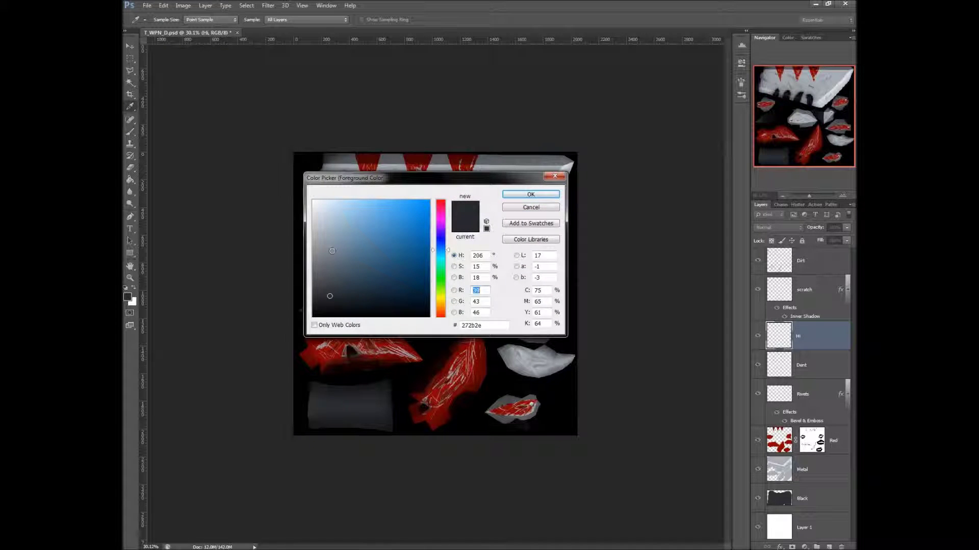
left_click(334, 241)
left_click(532, 195)
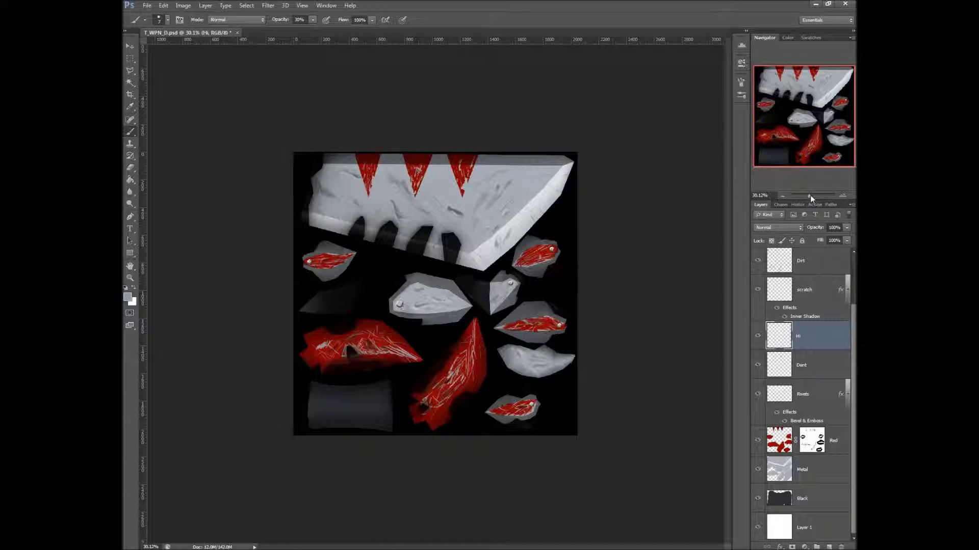
Try diagonal highlight strokes across the dark rectangular piece on the Hi layer, enlarging the brush between attempts
left_click_drag(810, 196, 811, 195)
left_click_drag(441, 404, 640, 204)
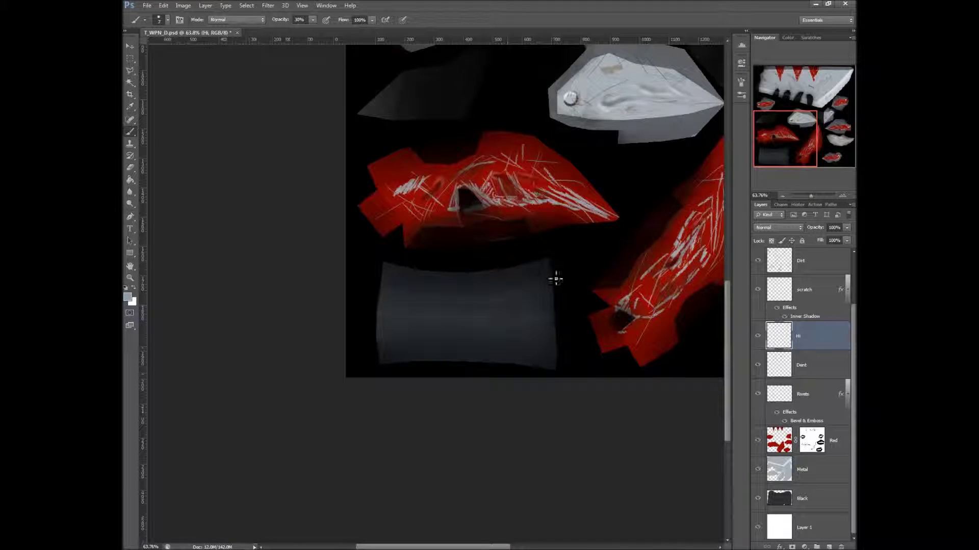
left_click_drag(810, 196, 810, 196)
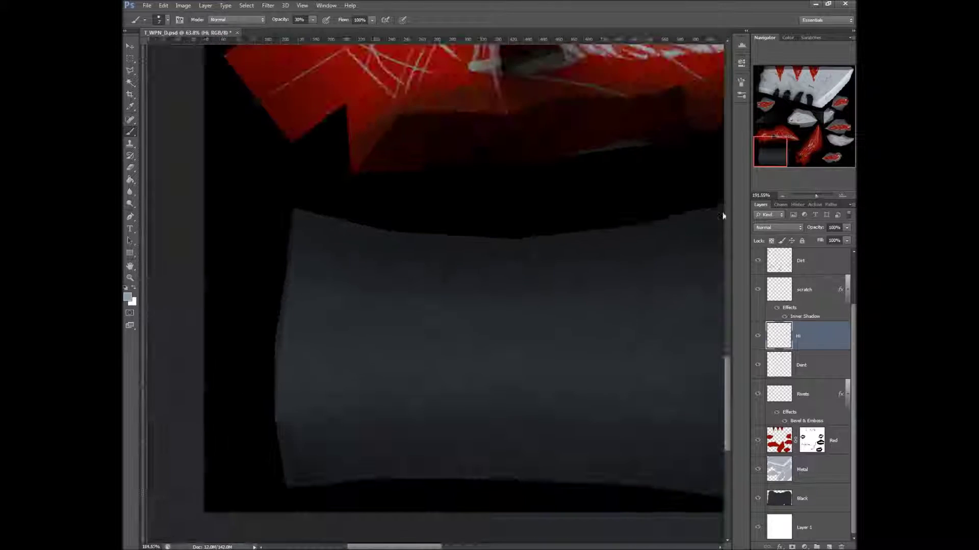
scroll(541, 265, "up", 2)
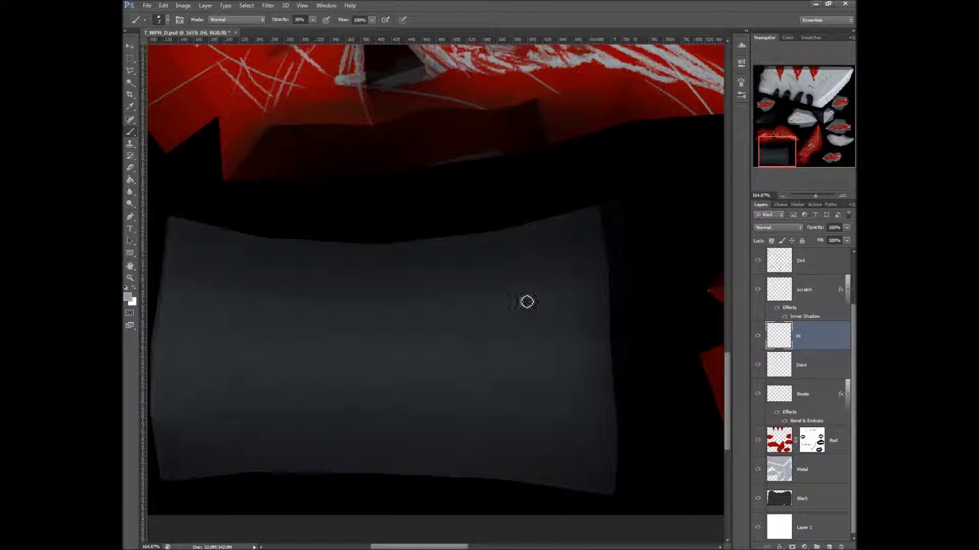
left_click_drag(544, 278, 399, 437)
key("ctrl+z")
key("bracketright")
key("bracketright")
left_click_drag(557, 271, 400, 436)
key("ctrl+z")
Turn on Transfer for the brush, with opacity controlled by Pen Pressure
left_click(741, 81)
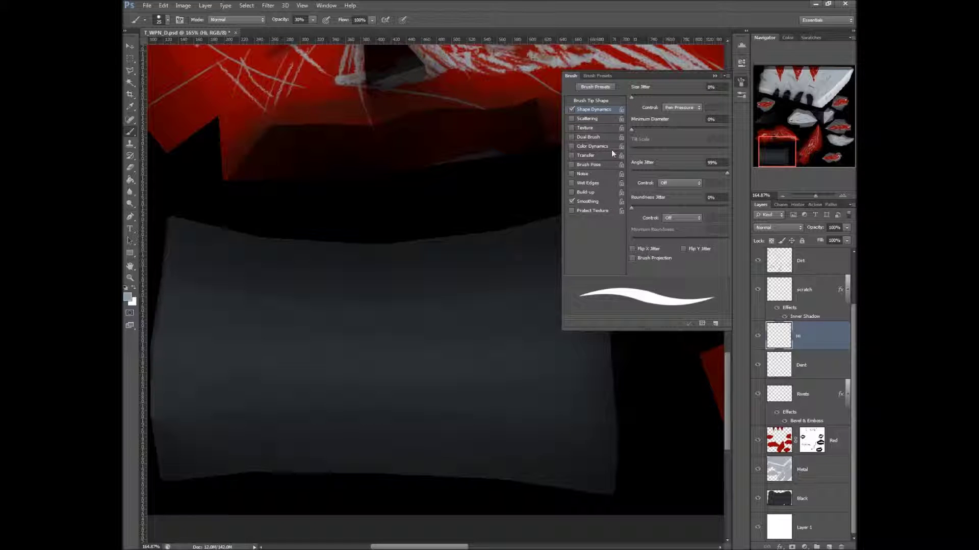
left_click(585, 155)
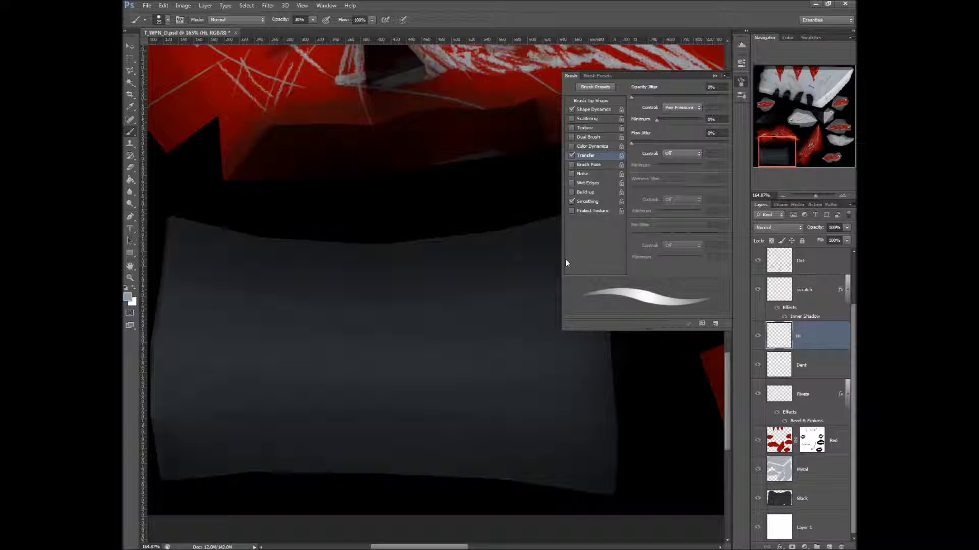
Paint crossing diagonal crease highlights across the dark rectangular piece on the Hi layer, reducing the brush size for the finer strokes
key("F5")
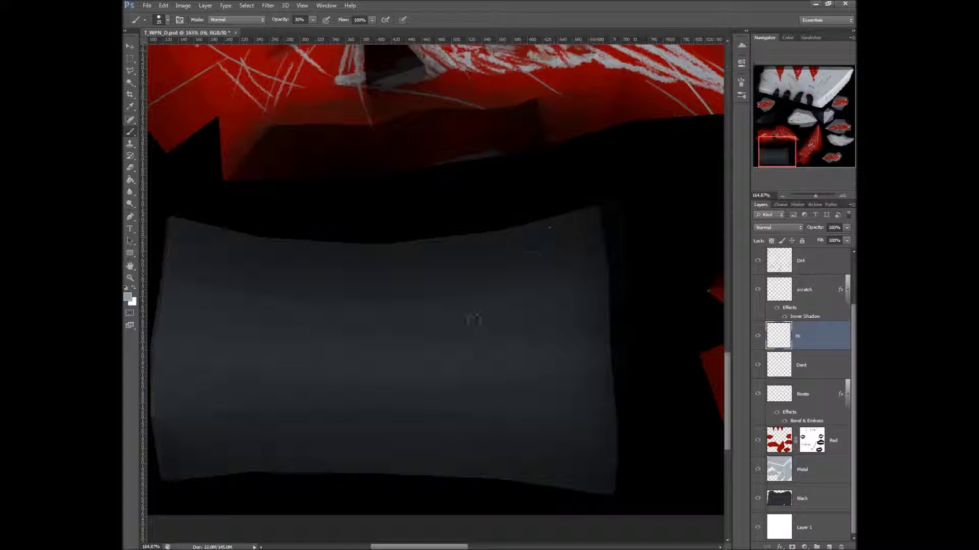
left_click_drag(507, 280, 414, 407)
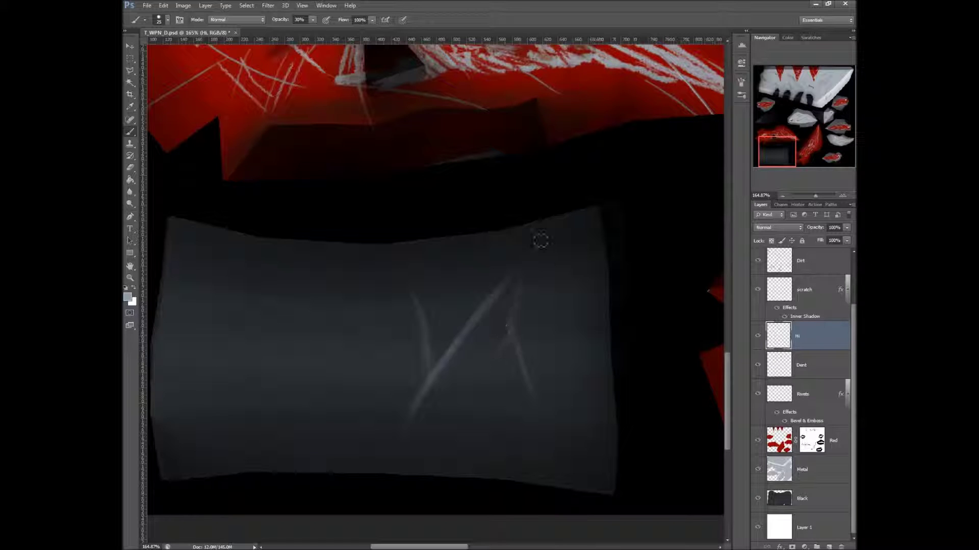
left_click_drag(542, 255, 572, 324)
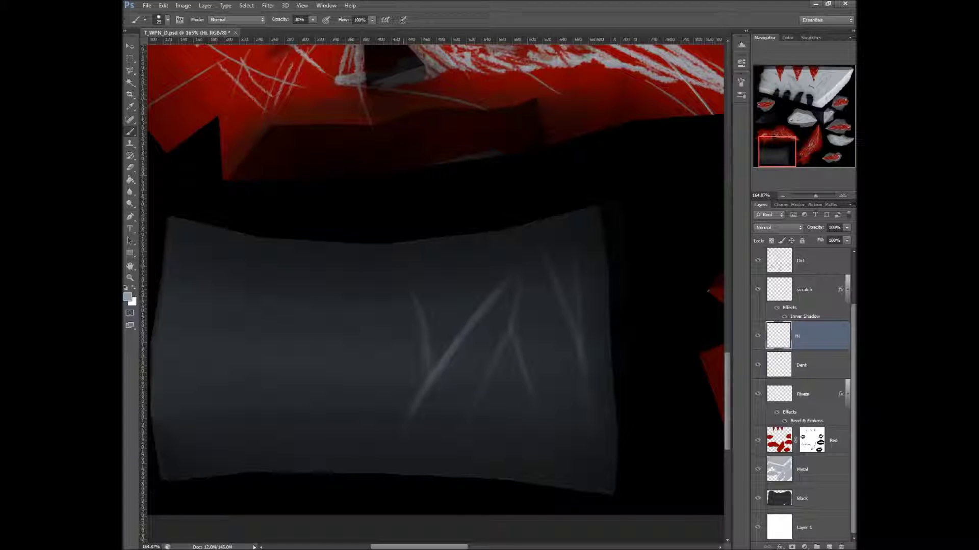
left_click_drag(298, 397, 372, 303)
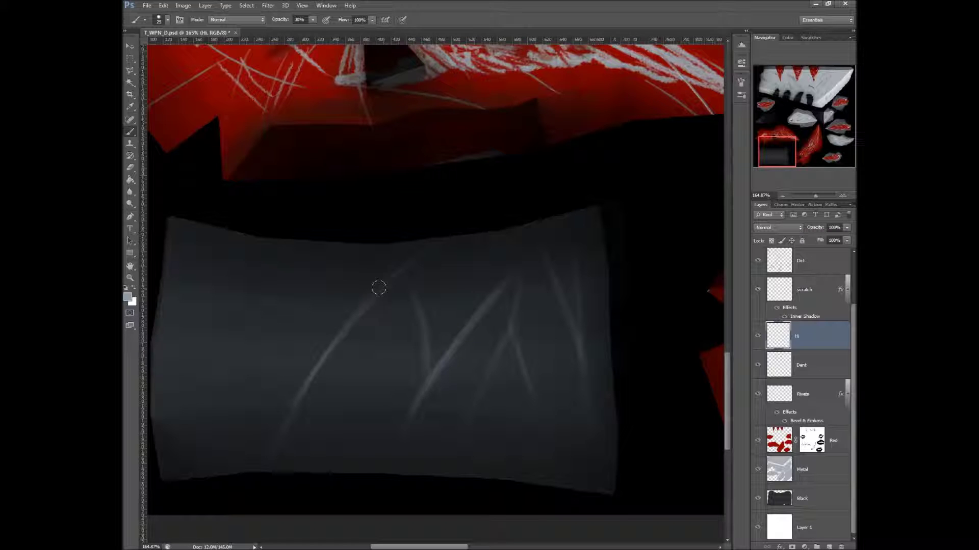
left_click_drag(390, 269, 426, 244)
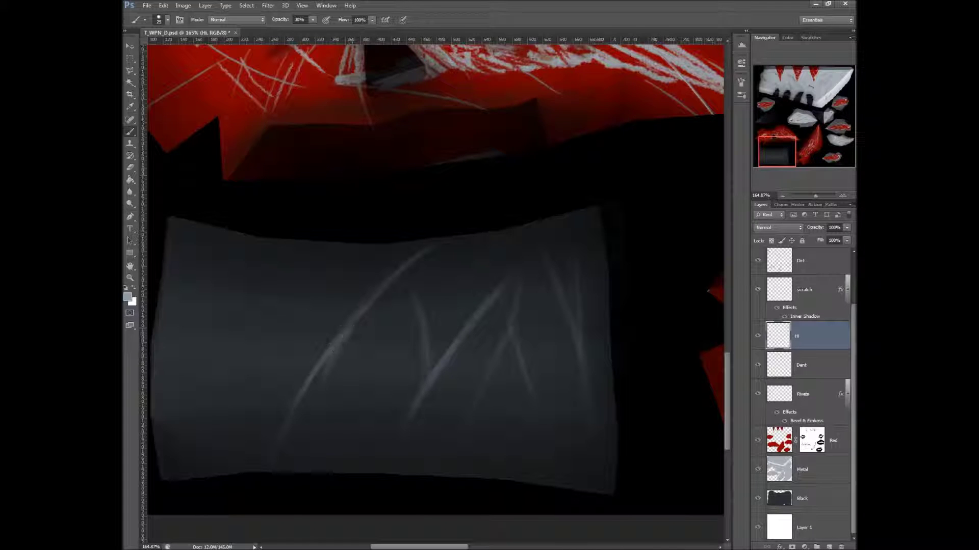
mouse_move(317, 459)
left_mouse_down()
mouse_move(318, 399)
mouse_move(339, 339)
left_mouse_up()
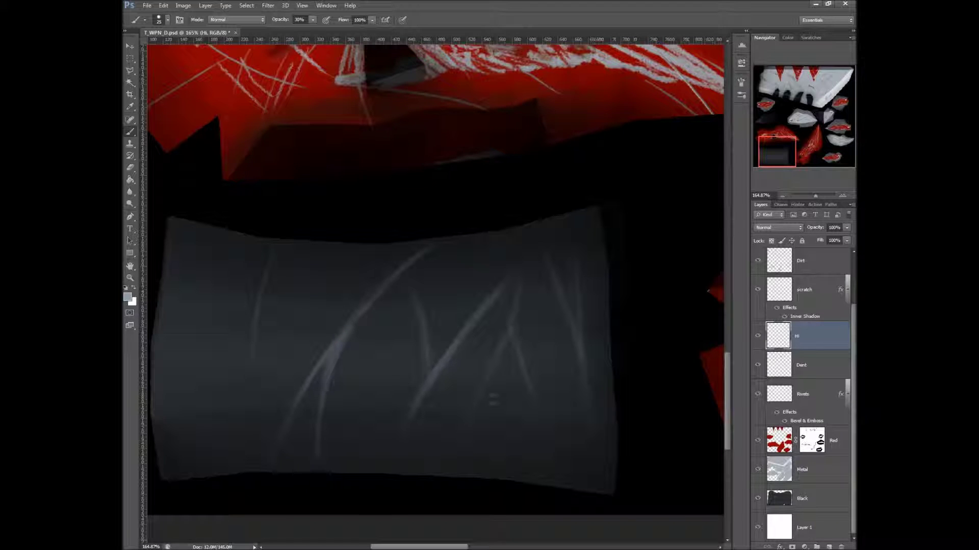
mouse_move(503, 405)
left_mouse_down()
mouse_move(505, 444)
mouse_move(508, 362)
mouse_move(507, 447)
left_mouse_up()
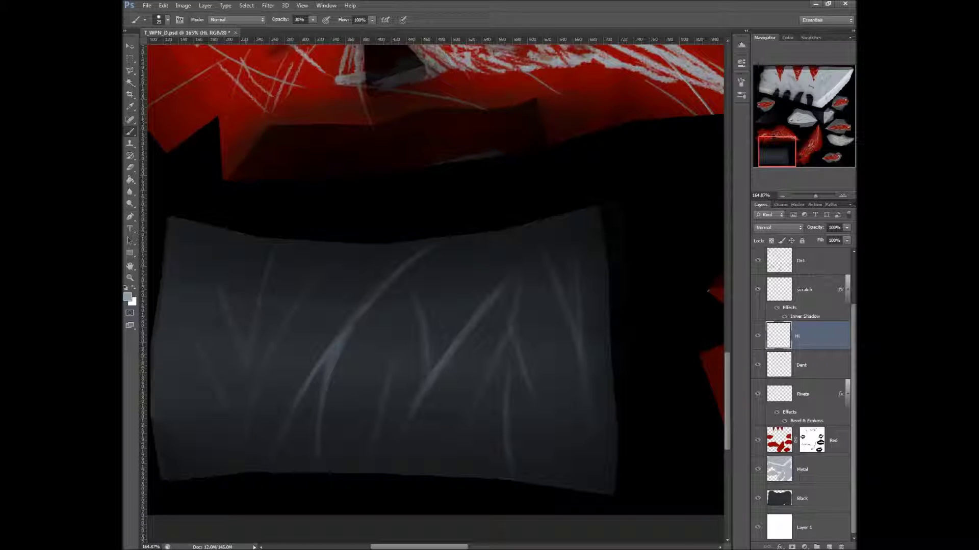
left_click_drag(254, 324, 255, 312)
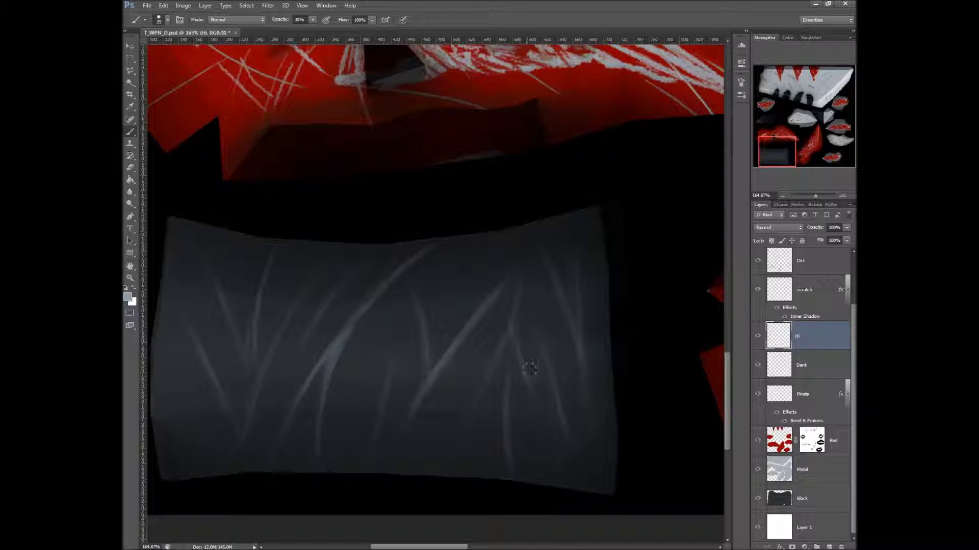
key("bracketleft")
key("bracketleft")
key("bracketleft")
key("bracketleft")
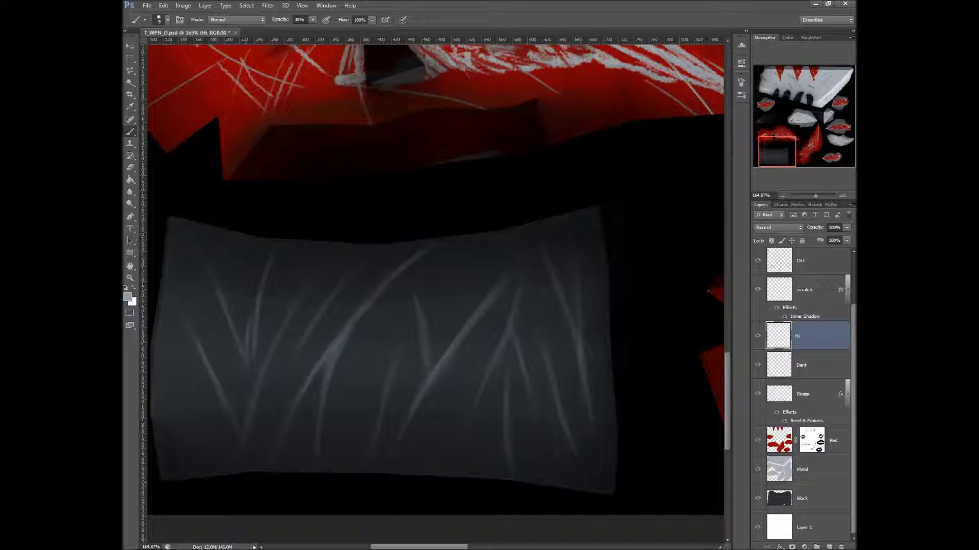
Add a new layer directly above the Dent layer and name it Shadow
left_click(826, 368)
left_click(829, 547)
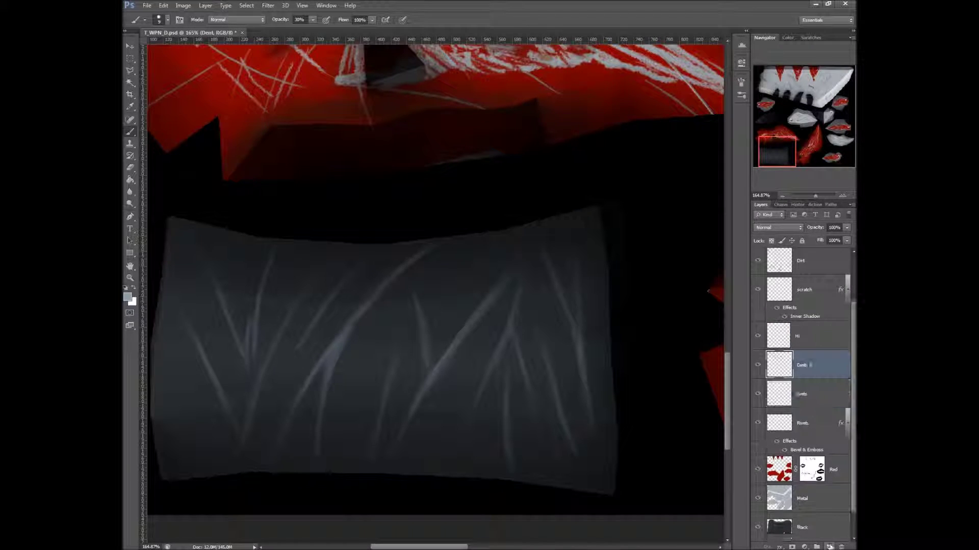
double_click(804, 366)
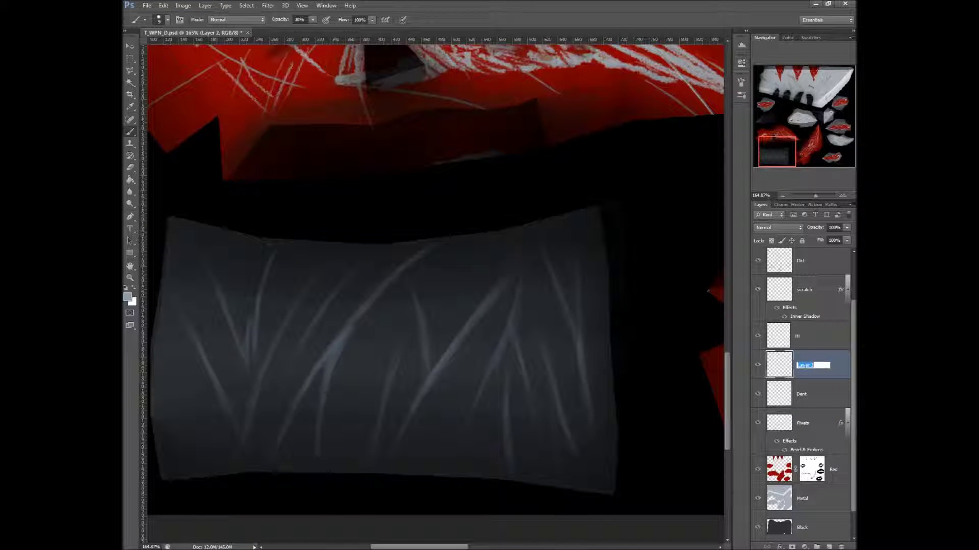
type("E")
type("hadow")
key("Return")
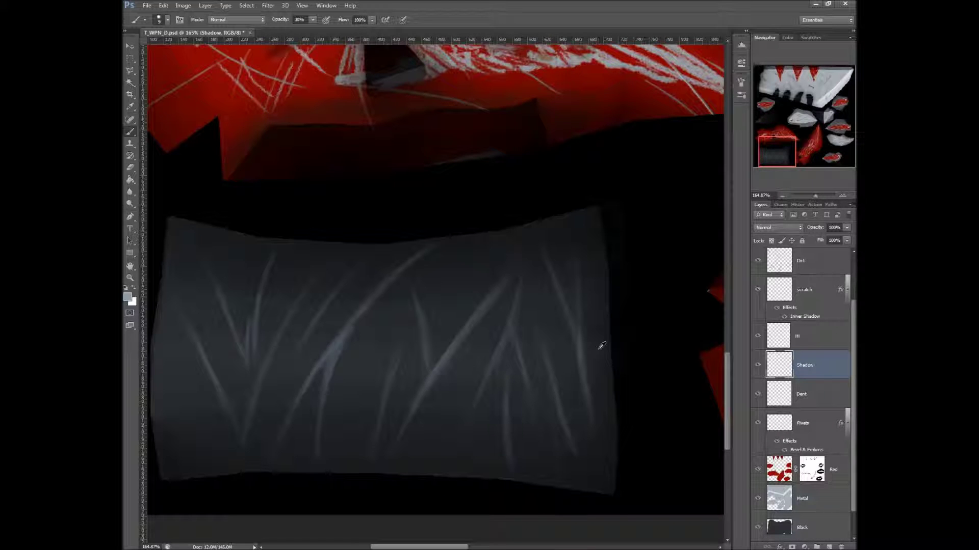
Set the foreground colour to the very dark blue #0e161f
key("d")
left_click(128, 297)
left_click(346, 304)
mouse_move(346, 304)
left_mouse_down()
mouse_move(324, 302)
mouse_move(376, 302)
left_mouse_up()
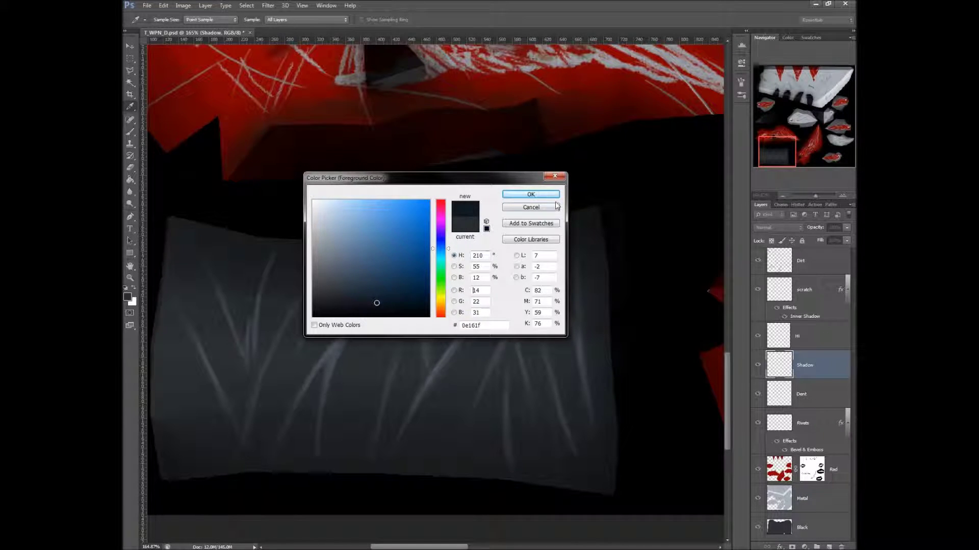
left_click(530, 195)
Enlarge the brush, set its opacity to 50%, and paint shadows beside the creases on the right half of the dark piece
mouse_move(481, 342)
left_mouse_down()
mouse_move(458, 370)
mouse_move(458, 362)
mouse_move(475, 343)
mouse_move(460, 405)
left_mouse_up()
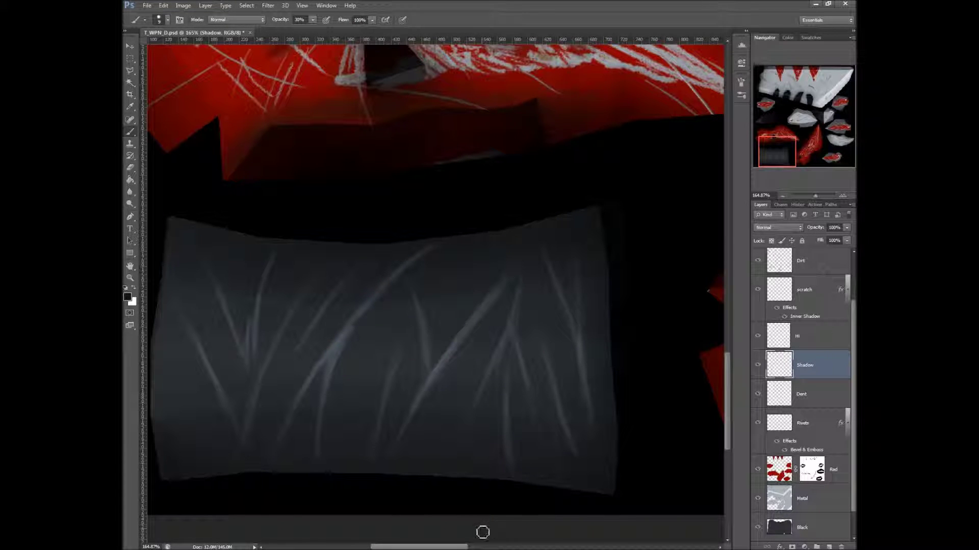
key("5")
key("bracketright")
key("bracketright")
mouse_move(494, 321)
left_mouse_down()
mouse_move(505, 289)
mouse_move(489, 315)
left_mouse_up()
mouse_move(451, 361)
left_mouse_down()
mouse_move(444, 387)
mouse_move(512, 280)
mouse_move(465, 366)
mouse_move(493, 309)
mouse_move(471, 339)
mouse_move(445, 404)
mouse_move(466, 350)
mouse_move(454, 380)
mouse_move(516, 278)
mouse_move(427, 429)
mouse_move(491, 342)
mouse_move(551, 284)
left_mouse_up()
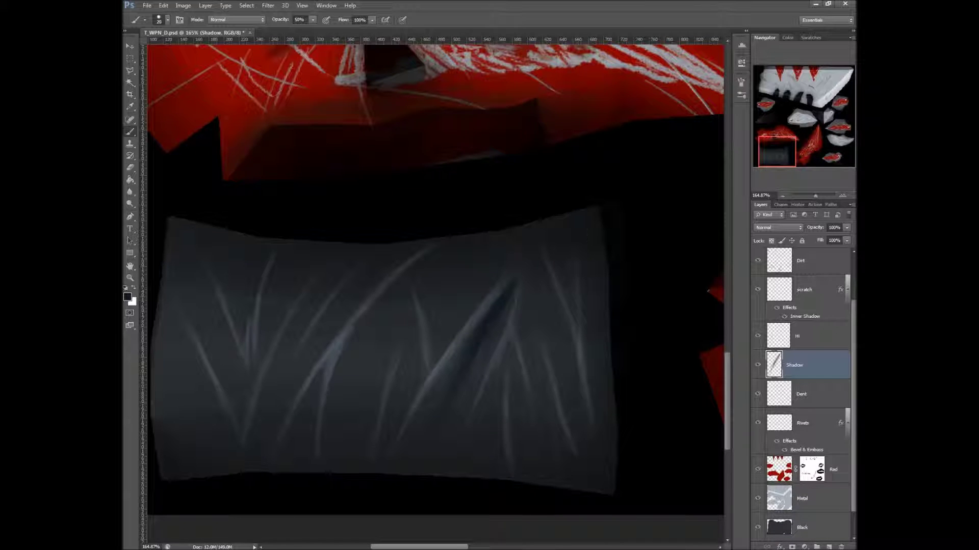
mouse_move(515, 367)
left_mouse_down()
mouse_move(529, 407)
mouse_move(508, 349)
mouse_move(543, 447)
mouse_move(552, 334)
mouse_move(554, 412)
mouse_move(573, 470)
left_mouse_up()
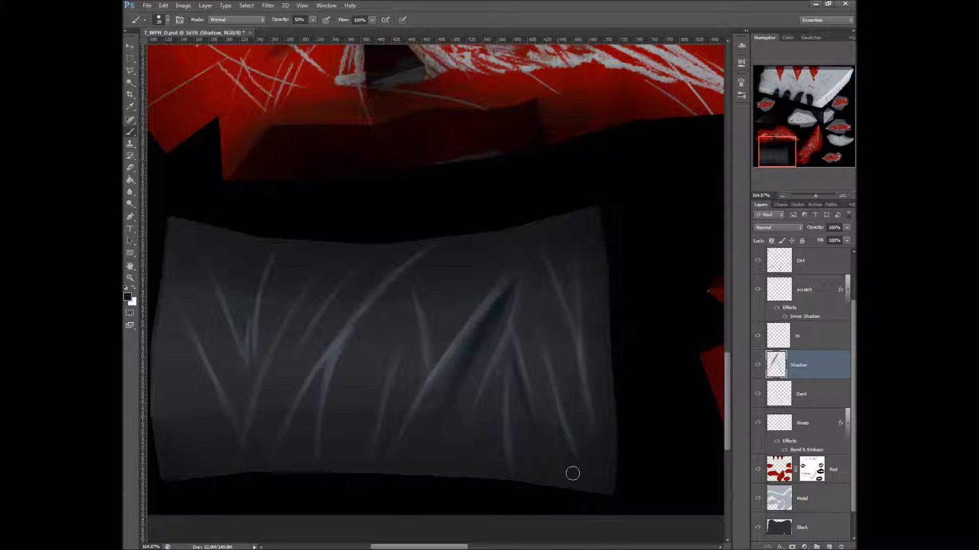
mouse_move(559, 244)
left_mouse_down()
mouse_move(546, 245)
mouse_move(581, 319)
mouse_move(596, 395)
mouse_move(582, 295)
mouse_move(586, 356)
mouse_move(567, 400)
left_mouse_up()
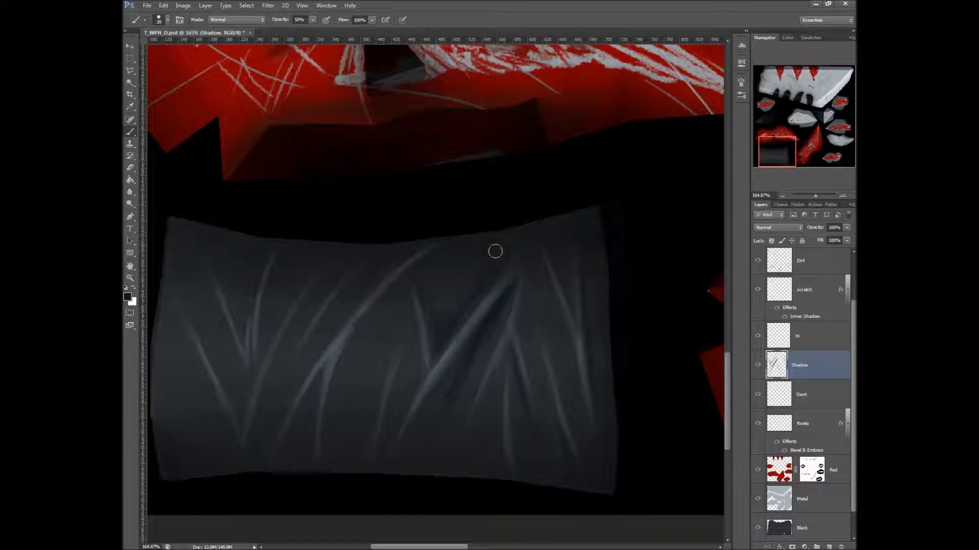
Paint dark shadows under and between the forked creases left of the dark piece's centre
mouse_move(321, 370)
left_mouse_down()
mouse_move(328, 350)
mouse_move(323, 356)
left_mouse_up()
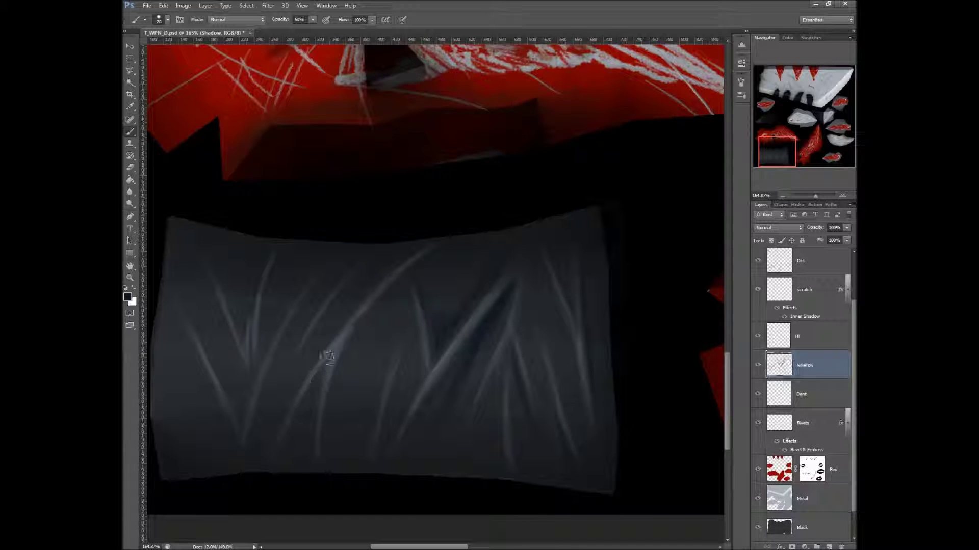
mouse_move(322, 371)
left_mouse_down()
mouse_move(321, 386)
mouse_move(306, 393)
mouse_move(305, 428)
left_mouse_up()
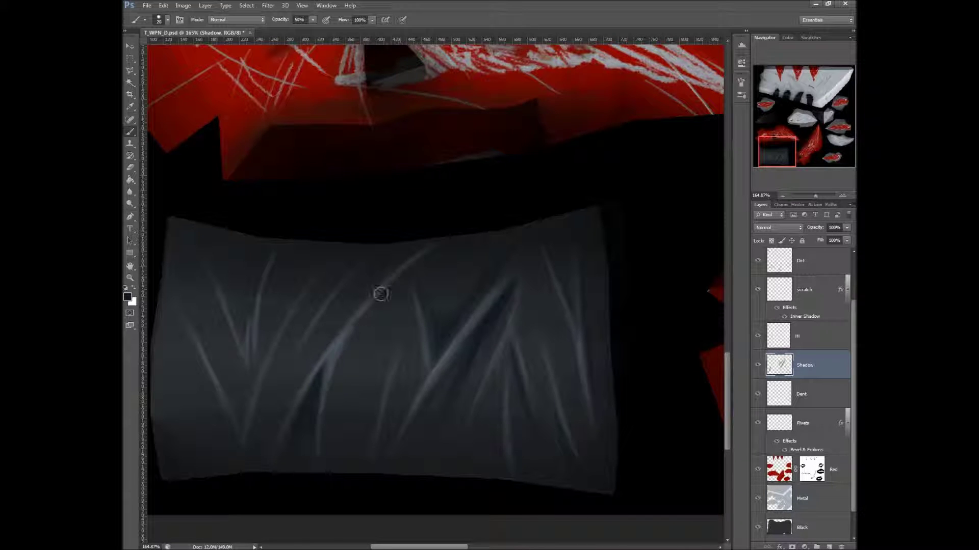
left_click_drag(369, 315, 346, 379)
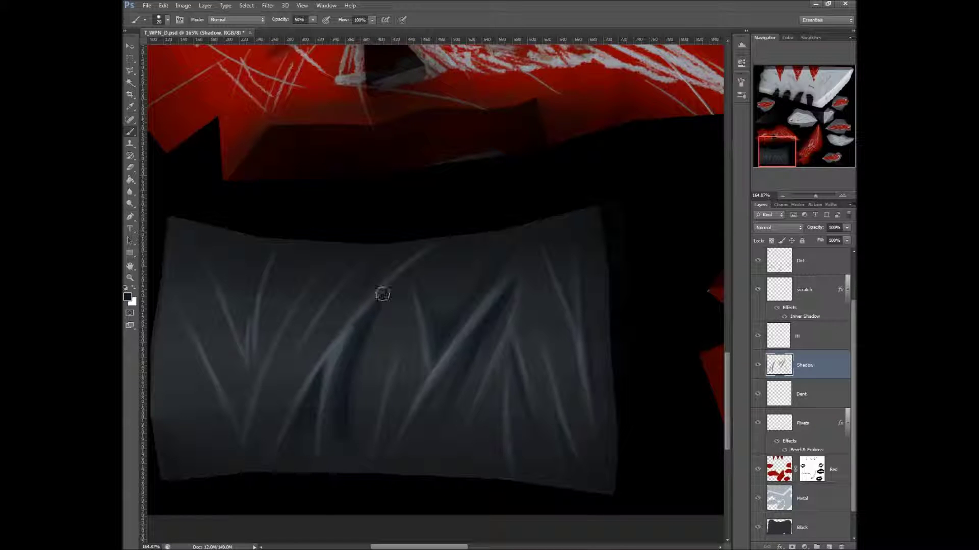
Lower the brush opacity to 30% and build up softer shadows around the central and right-hand creases
key("3")
left_click_drag(398, 278, 410, 389)
mouse_move(415, 346)
left_mouse_down()
mouse_move(411, 334)
mouse_move(402, 400)
mouse_move(404, 379)
left_mouse_up()
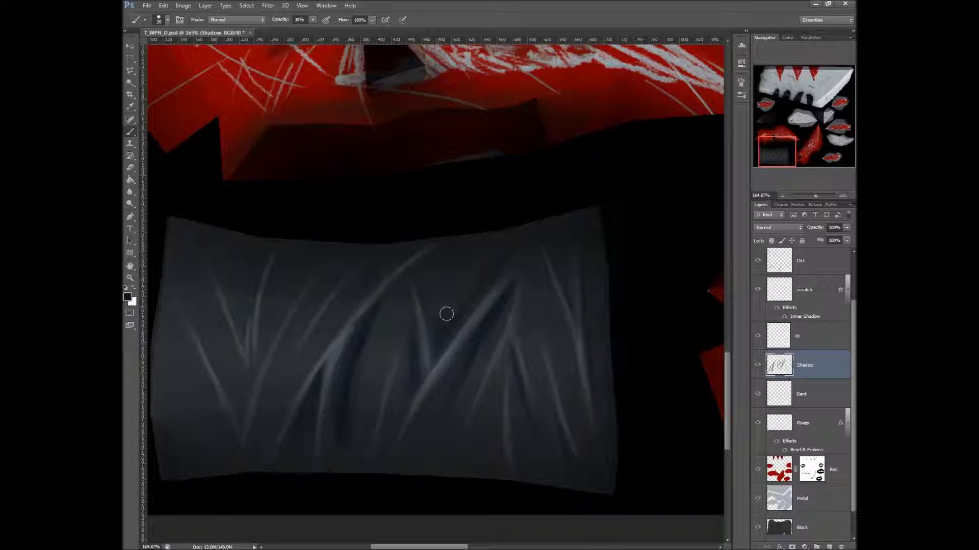
left_click_drag(486, 272, 431, 313)
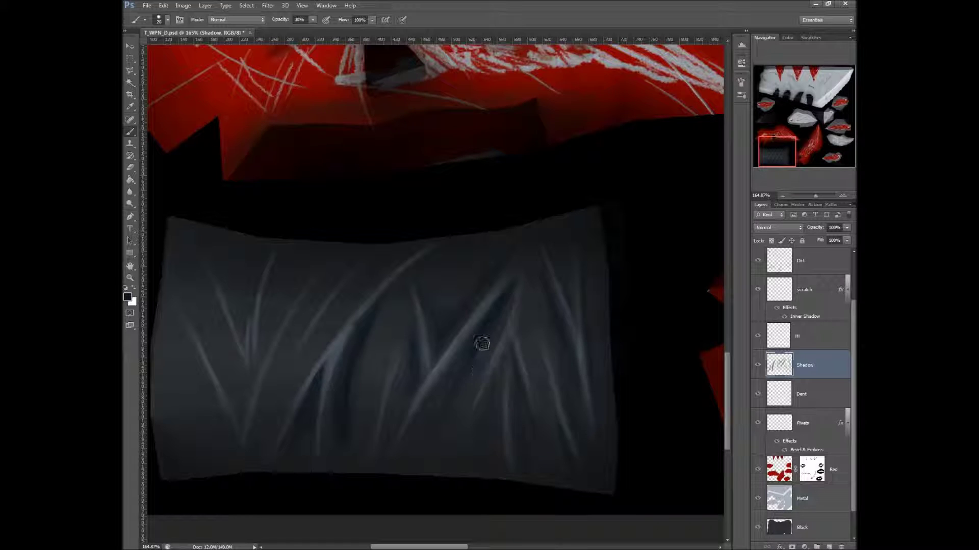
mouse_move(384, 301)
left_mouse_down()
mouse_move(357, 392)
mouse_move(365, 348)
mouse_move(352, 382)
mouse_move(401, 307)
mouse_move(374, 416)
mouse_move(395, 322)
mouse_move(366, 410)
mouse_move(376, 331)
mouse_move(344, 384)
left_mouse_up()
Shade between the creases on the left part of the dark piece, out to its left end
mouse_move(220, 274)
left_mouse_down()
mouse_move(237, 333)
mouse_move(232, 301)
mouse_move(235, 317)
mouse_move(250, 300)
left_mouse_up()
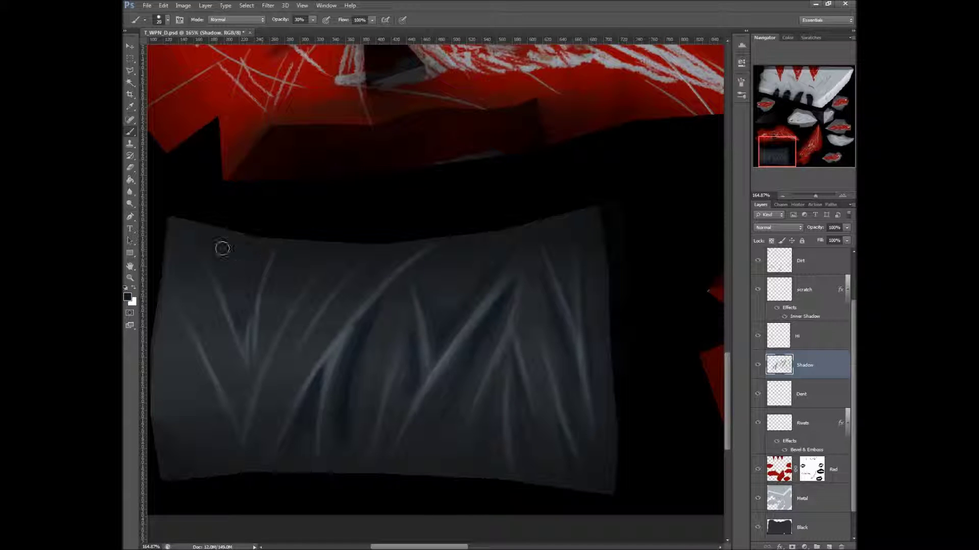
mouse_move(272, 276)
left_mouse_down()
mouse_move(257, 347)
mouse_move(274, 284)
mouse_move(273, 317)
mouse_move(273, 286)
mouse_move(260, 323)
mouse_move(276, 313)
mouse_move(258, 352)
left_mouse_up()
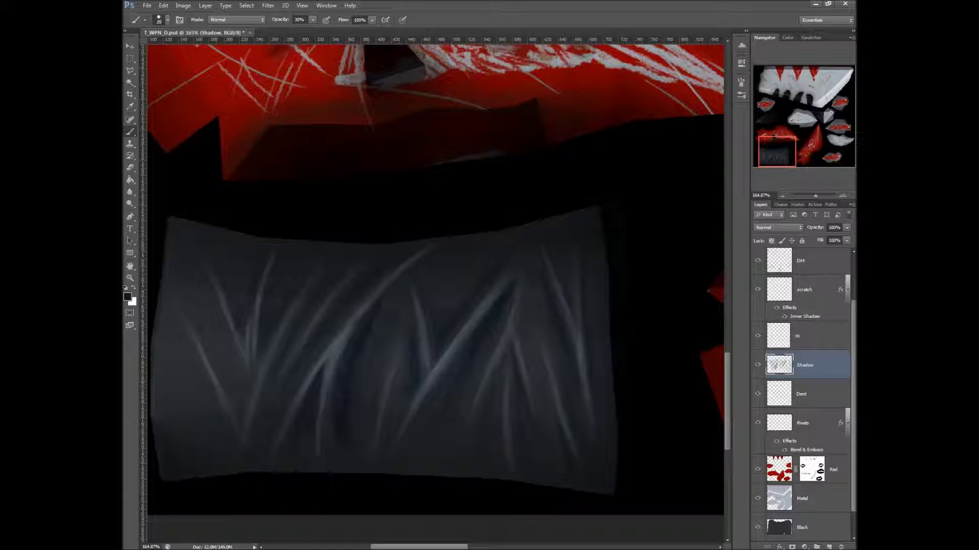
mouse_move(308, 437)
left_mouse_down()
mouse_move(257, 397)
mouse_move(192, 290)
left_mouse_up()
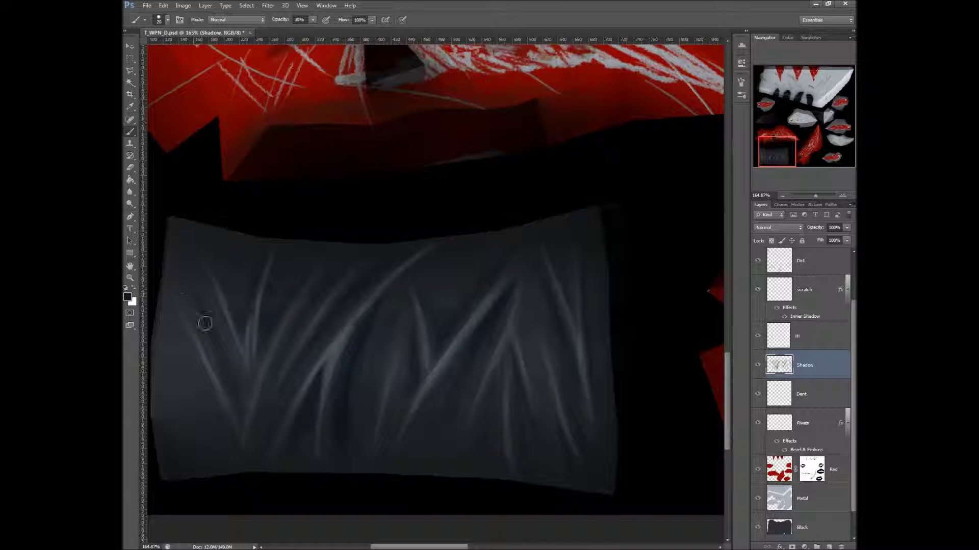
left_click_drag(221, 355, 207, 308)
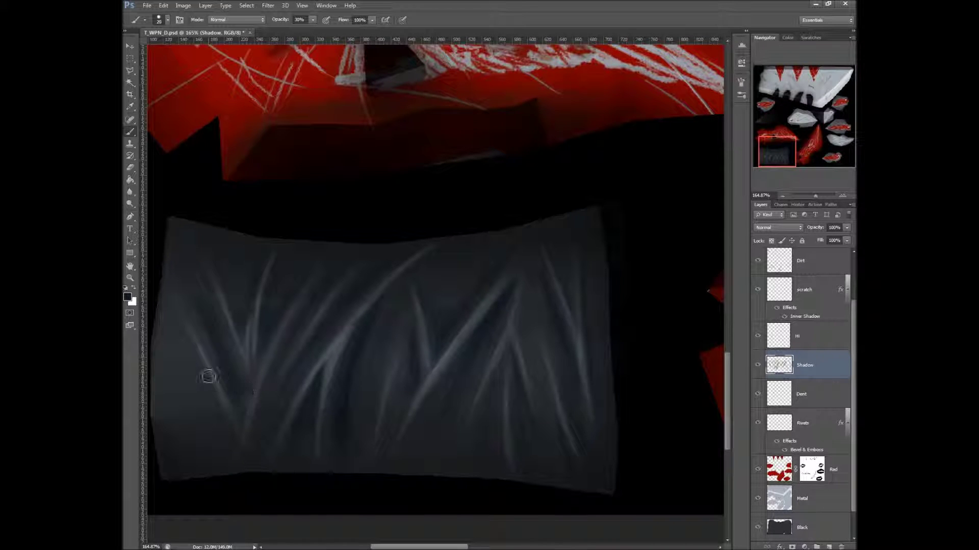
mouse_move(203, 399)
left_mouse_down()
mouse_move(178, 317)
mouse_move(223, 435)
left_mouse_up()
mouse_move(179, 354)
left_mouse_down()
mouse_move(221, 446)
mouse_move(170, 330)
mouse_move(216, 447)
mouse_move(176, 334)
mouse_move(211, 422)
left_mouse_up()
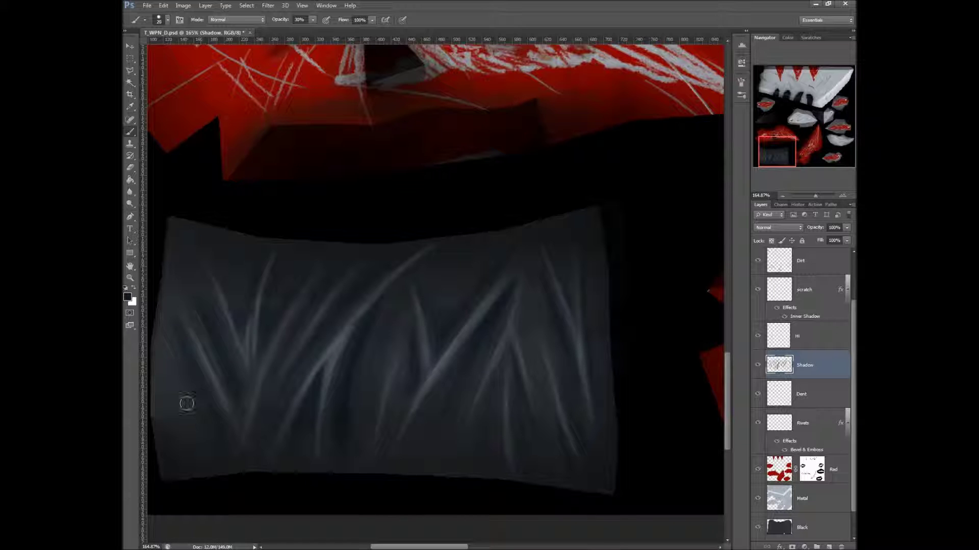
left_click_drag(221, 444, 203, 430)
Set the foreground to grey-blue #778693 and paint a highlight along the dark piece's left edge on the Hi layer
left_click(128, 297)
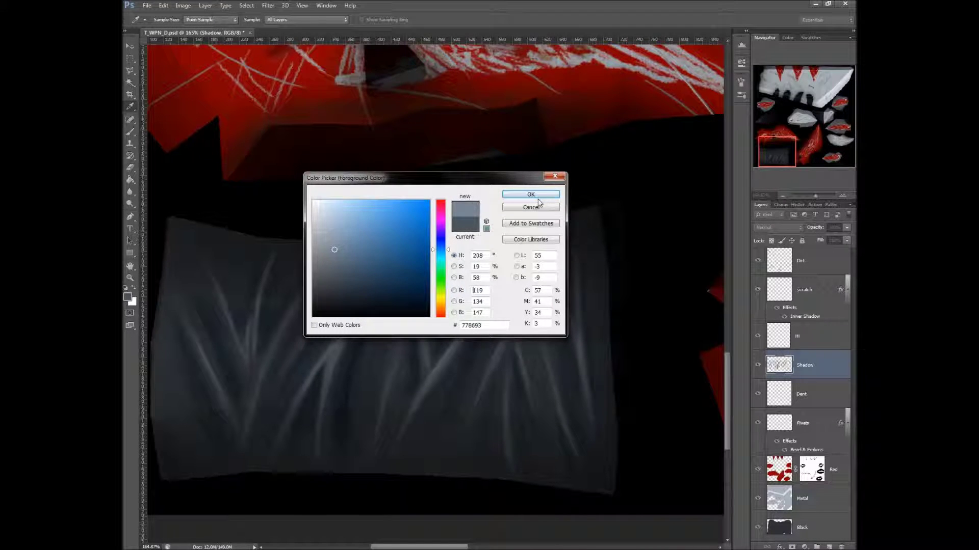
left_click(532, 195)
left_click(783, 339)
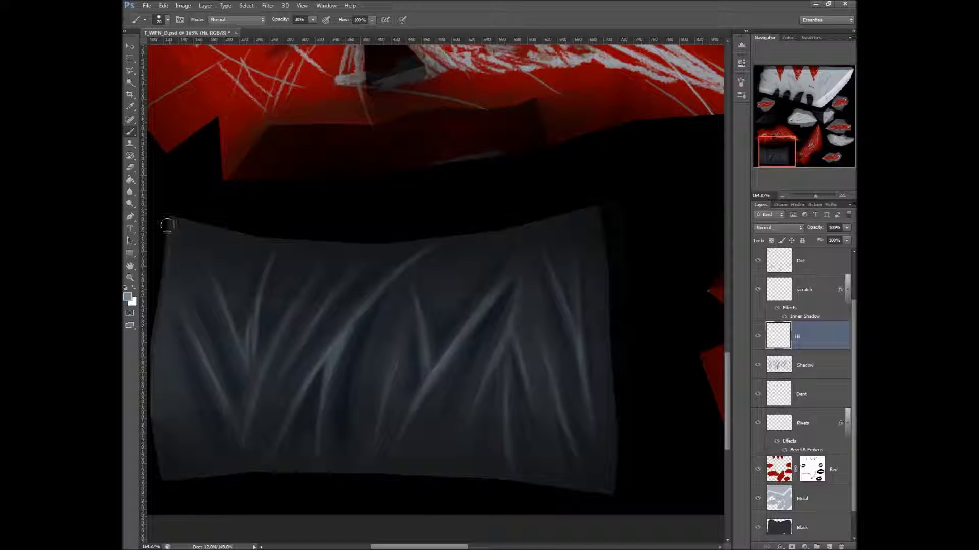
mouse_move(182, 364)
left_mouse_down()
mouse_move(237, 314)
mouse_move(208, 365)
mouse_move(203, 333)
mouse_move(211, 379)
left_mouse_up()
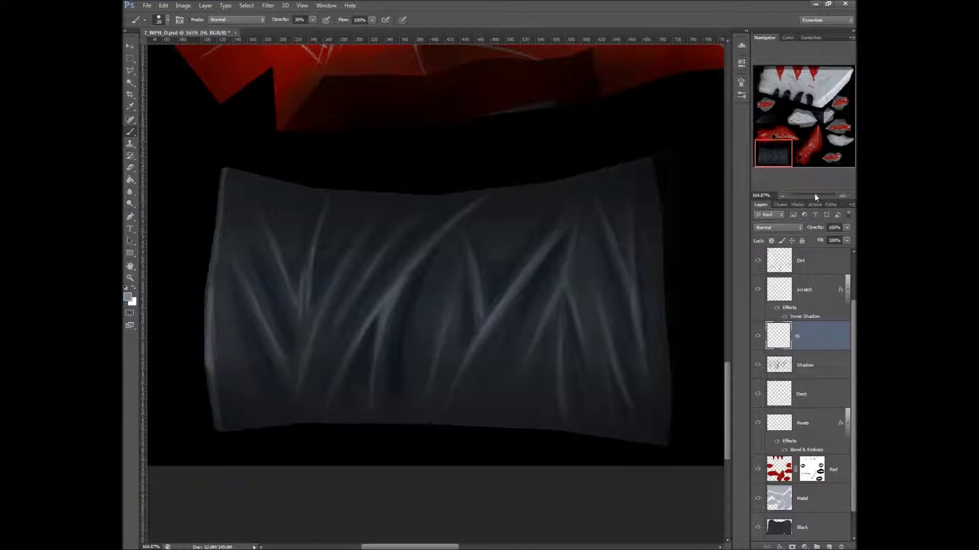
Check the whole texture sheet zoomed out and save T_WPN_D.psd
left_click_drag(816, 198, 811, 197)
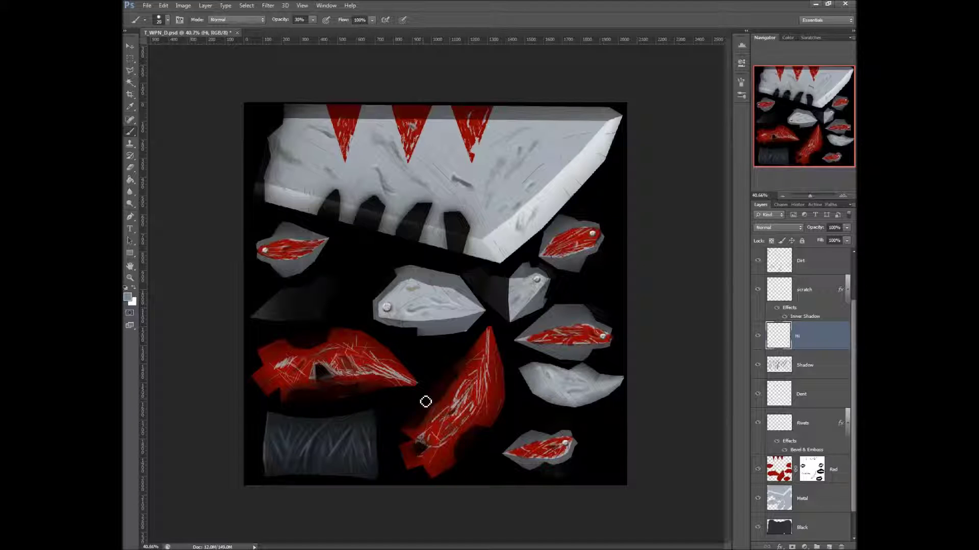
left_click_drag(810, 196, 810, 197)
key("ctrl+s")
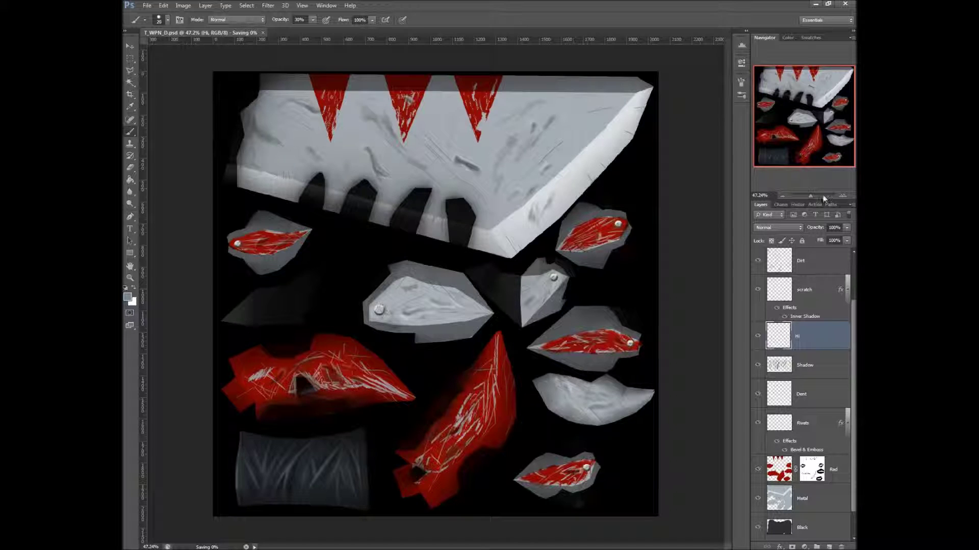
left_click(808, 195)
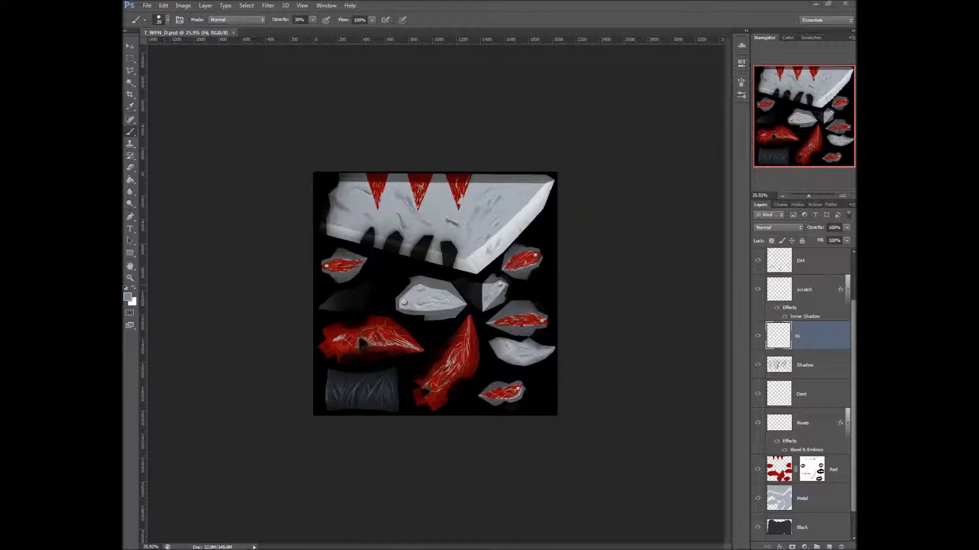
Switch to Maya and examine the painted creases on the sword's handle from both sides
key("alt+Tab")
scroll(635, 250, "up", 5)
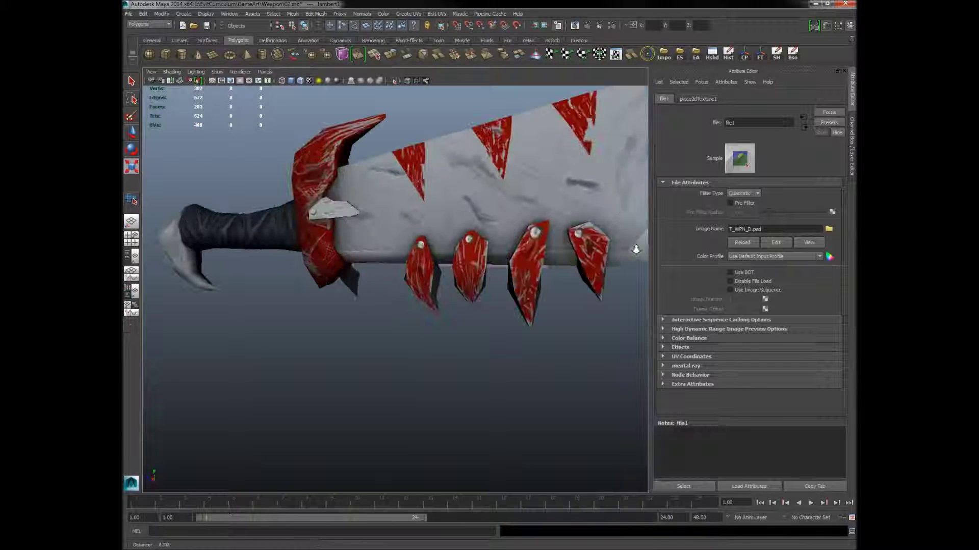
scroll(636, 249, "down", 3)
left_click_drag(635, 249, 525, 225)
scroll(436, 248, "down", 3)
scroll(436, 248, "up", 5)
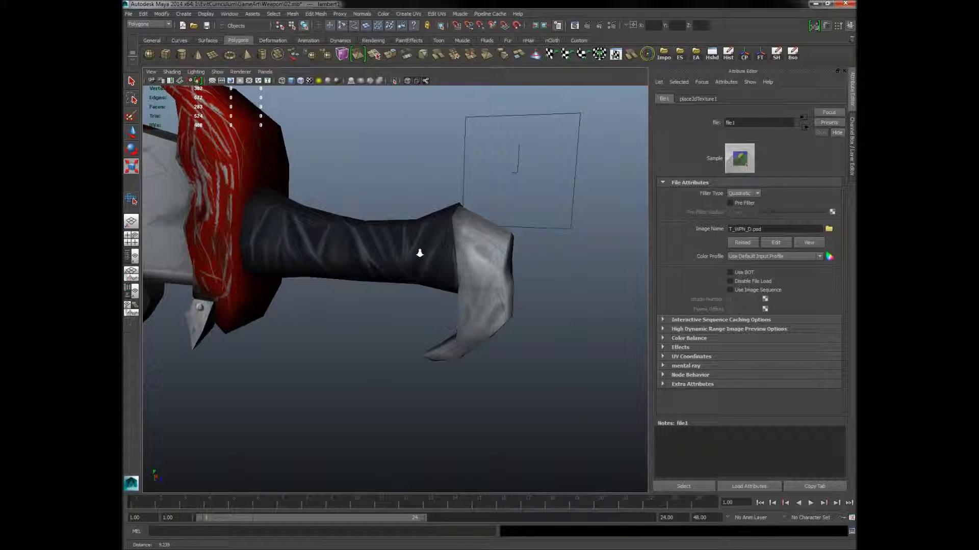
Examine the textured sword model from both sides, up close at the guard and handle and from a distance
scroll(420, 253, "down", 3)
scroll(525, 258, "up", 4)
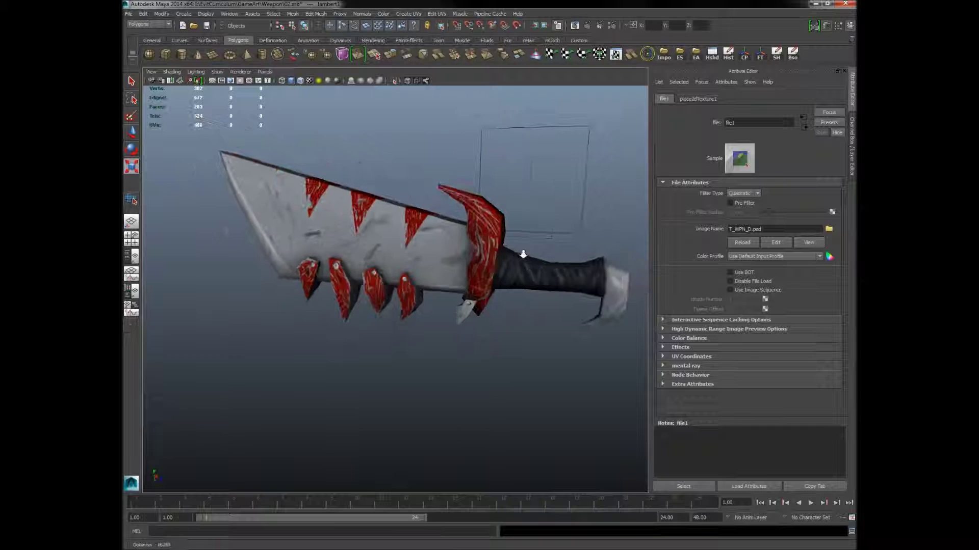
scroll(554, 255, "down", 3)
scroll(592, 280, "up", 5)
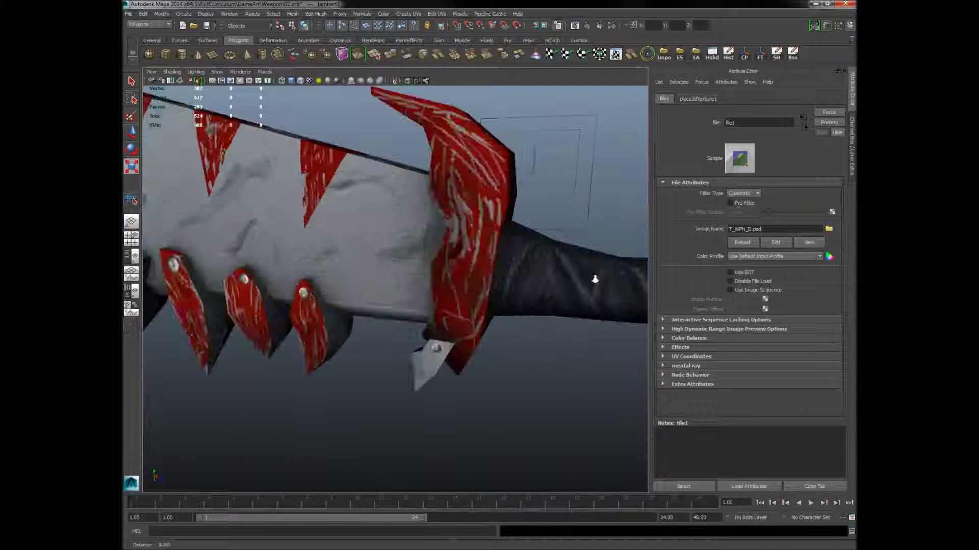
scroll(593, 280, "down", 4)
mouse_move(463, 262)
left_mouse_down()
mouse_move(411, 316)
mouse_move(392, 310)
mouse_move(409, 305)
mouse_move(296, 283)
mouse_move(411, 285)
mouse_move(430, 272)
mouse_move(462, 280)
left_mouse_up()
scroll(461, 281, "up", 1)
scroll(431, 271, "up", 3)
scroll(431, 270, "down", 2)
scroll(431, 270, "up", 1)
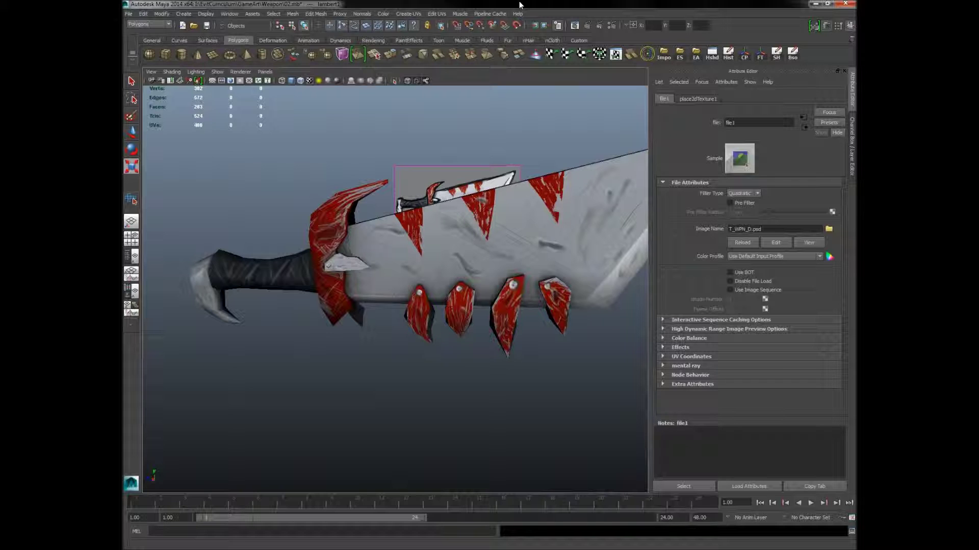
Switch to Photoshop, make the Dirt layer active and open the dirt image from the Weapon folder
left_click(815, 4)
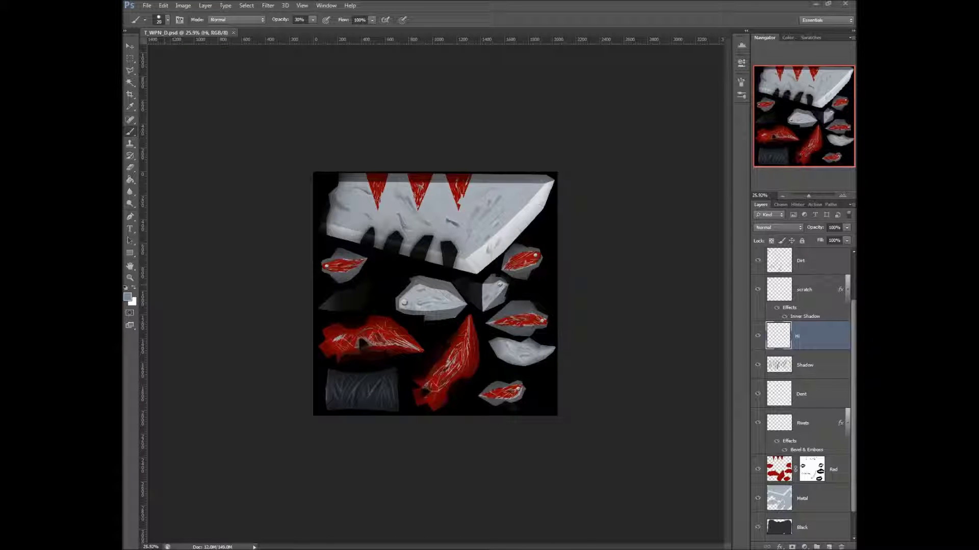
scroll(841, 442, "down", 1)
left_click(841, 442)
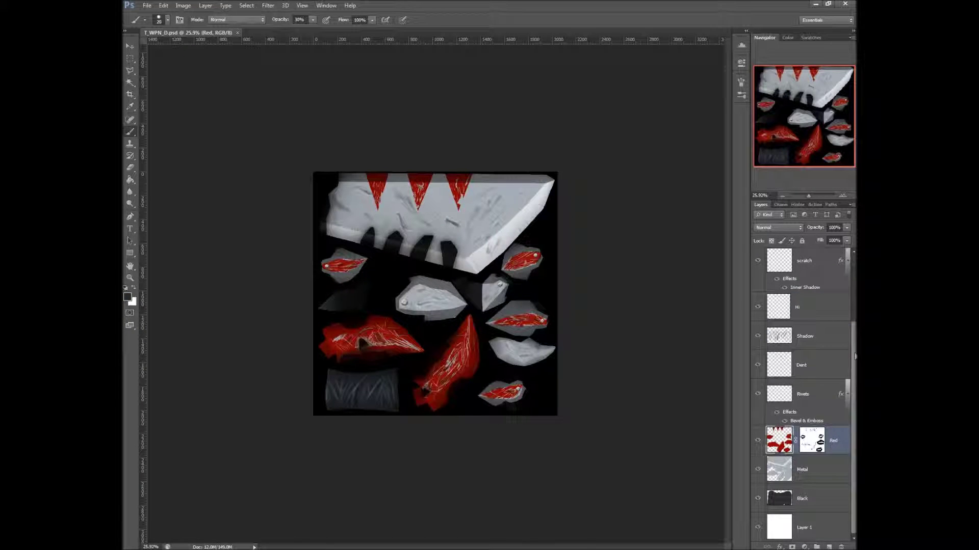
scroll(806, 393, "up", 3)
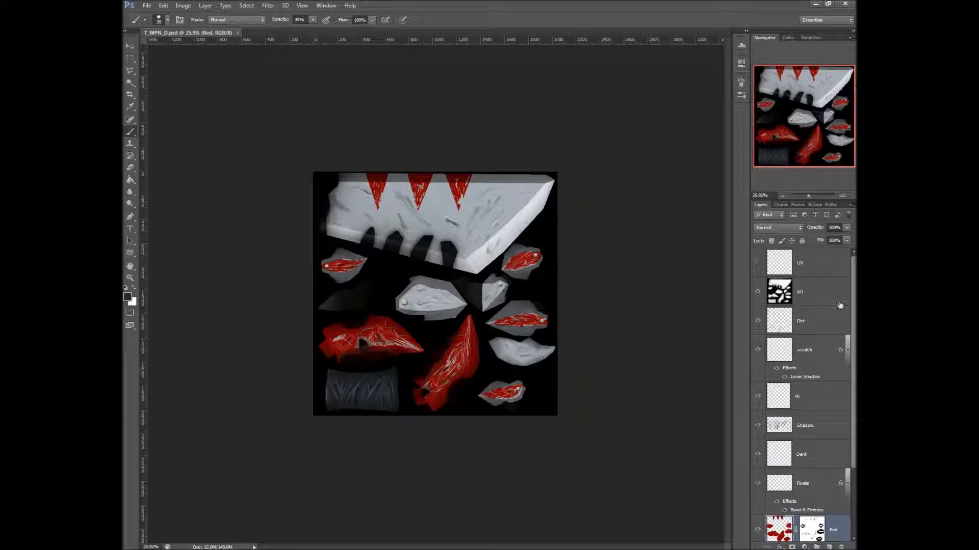
left_click(826, 319)
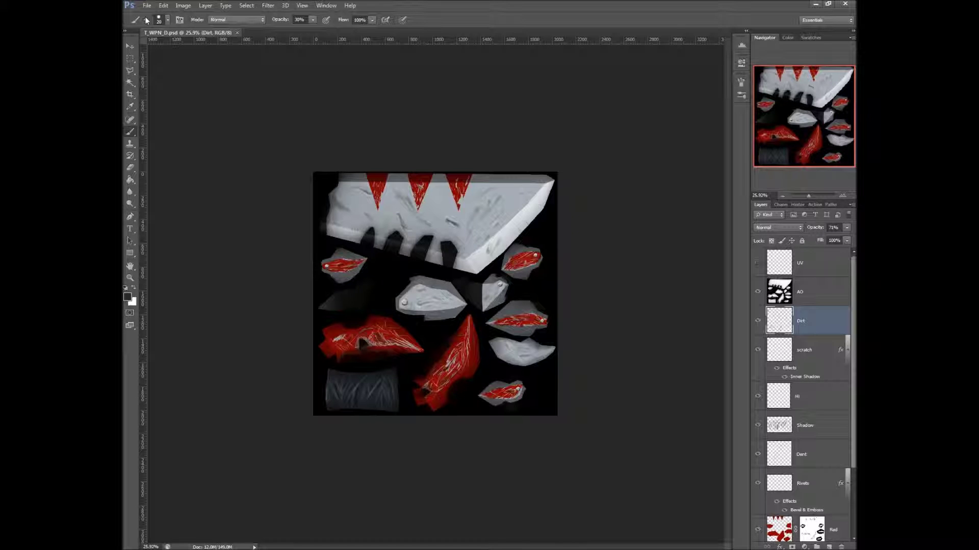
left_click(147, 6)
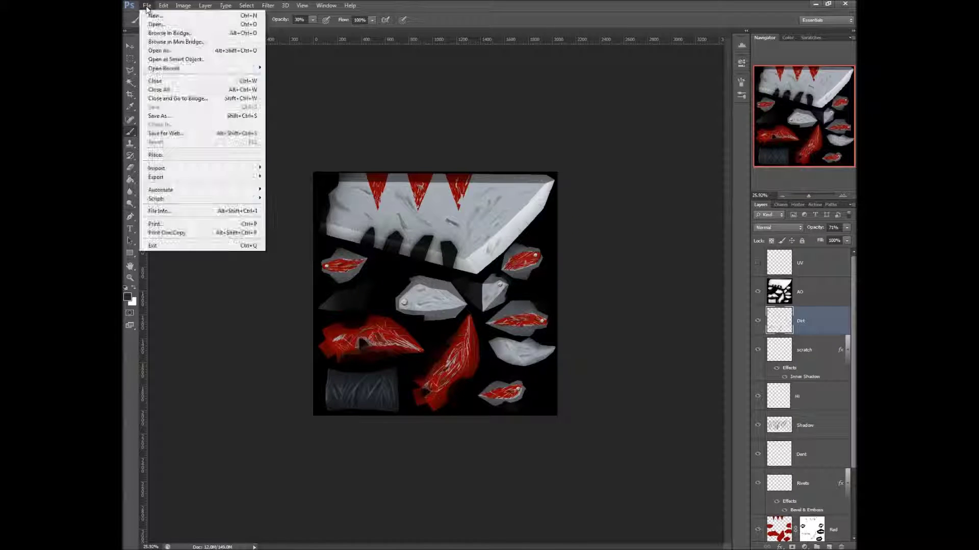
left_click(153, 22)
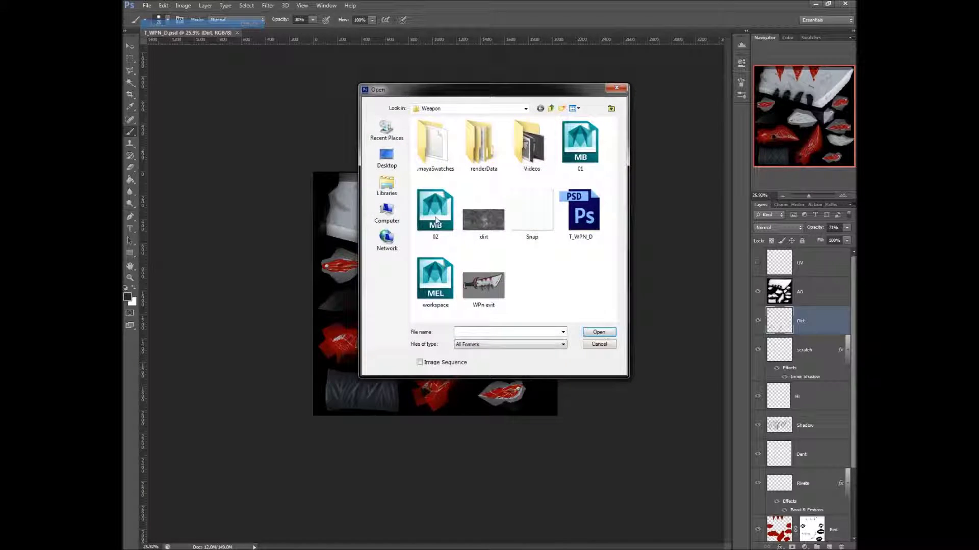
left_click(491, 225)
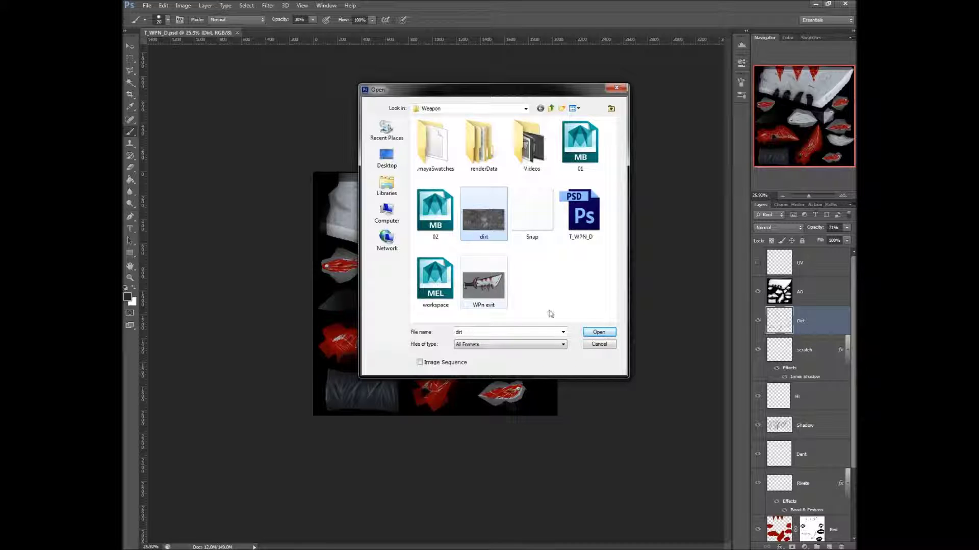
left_click(601, 333)
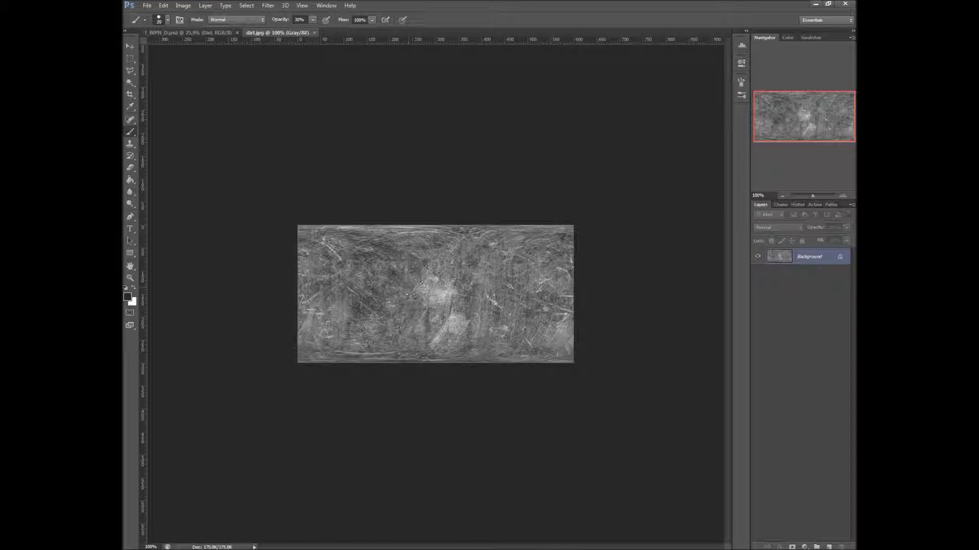
Copy the whole dirt image into T_WPN_D.psd on a new layer above Dirt and name the layer DirtMap
key("ctrl+a")
left_click(216, 32)
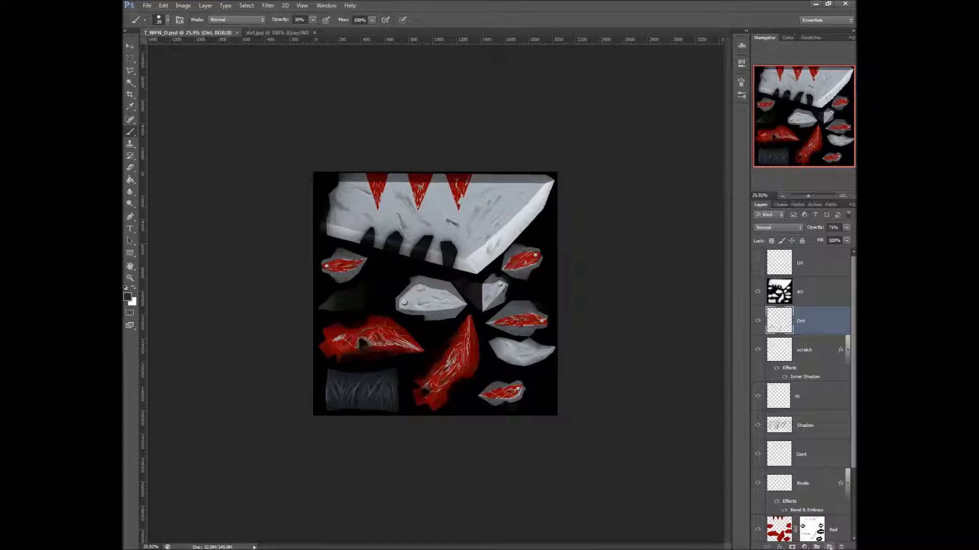
left_click(829, 546)
key("ctrl+v")
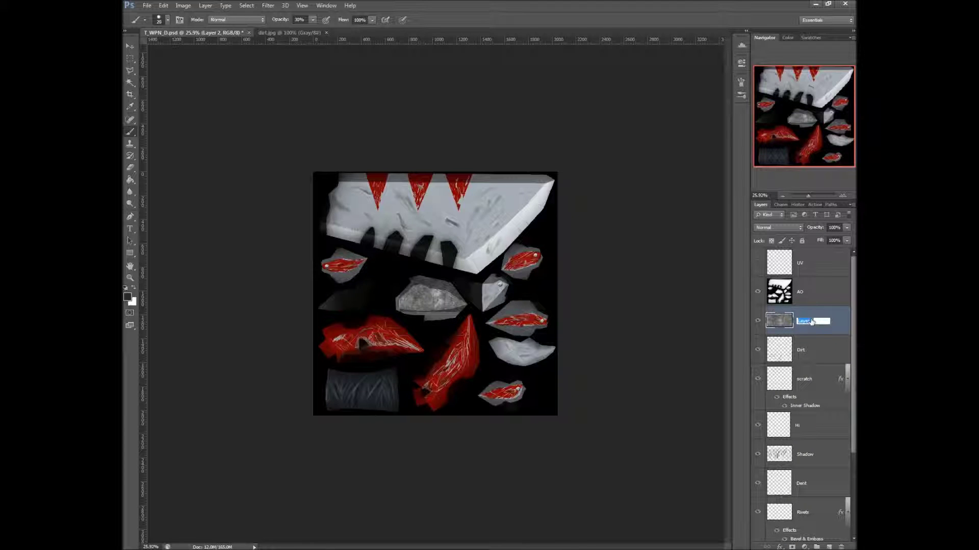
type("D")
type("irtMap")
key("Return")
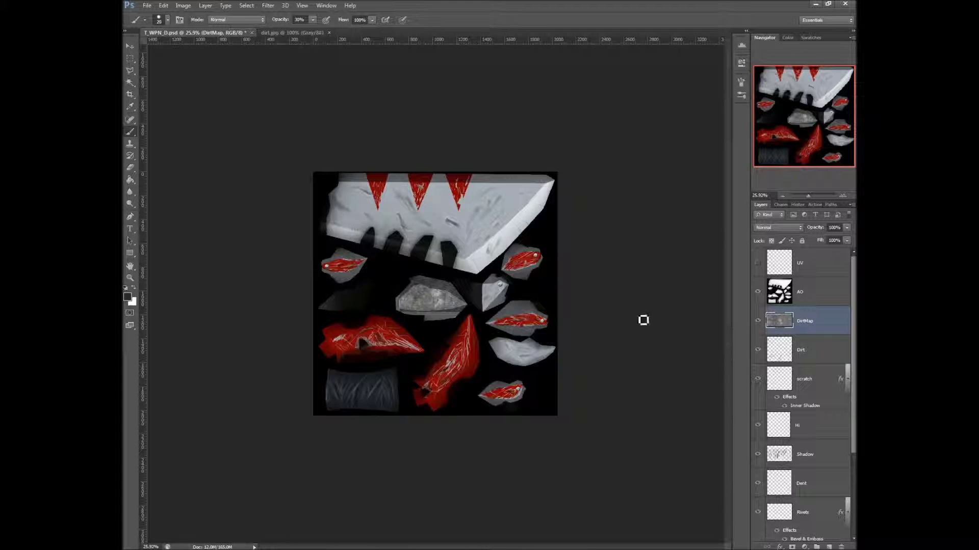
Free Transform the DirtMap layer, stretching its opposite corners until it covers the whole texture sheet
key("alt")
key("ctrl+t")
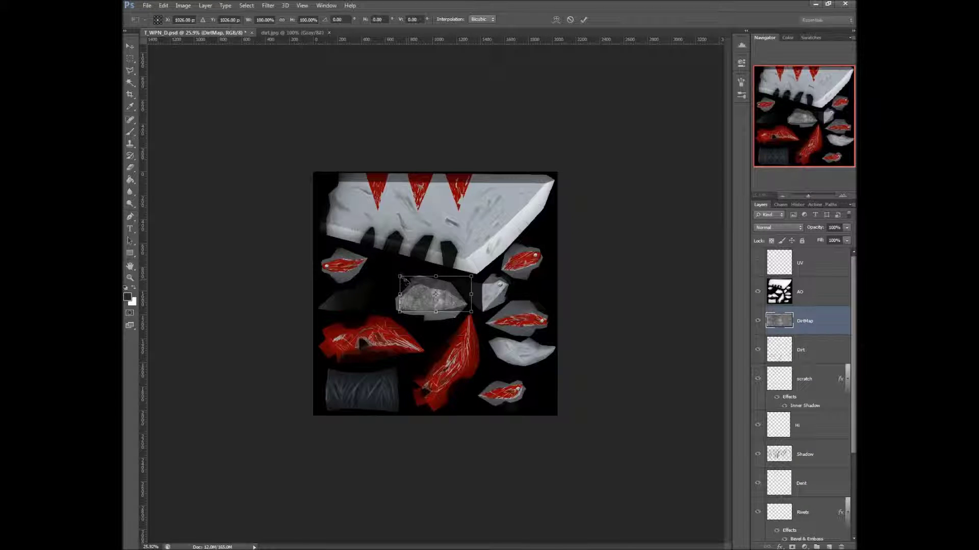
left_click_drag(402, 279, 313, 173)
left_click_drag(469, 313, 558, 416)
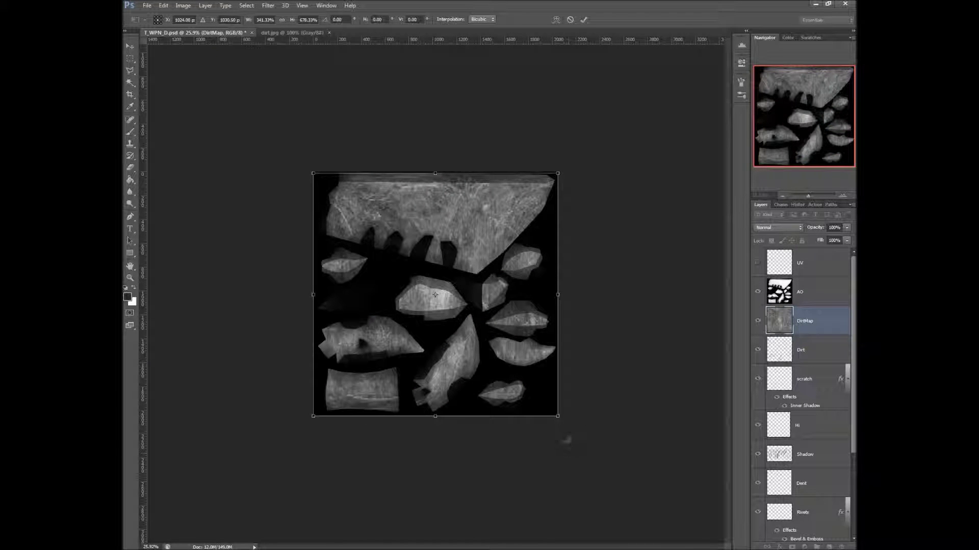
key("Return")
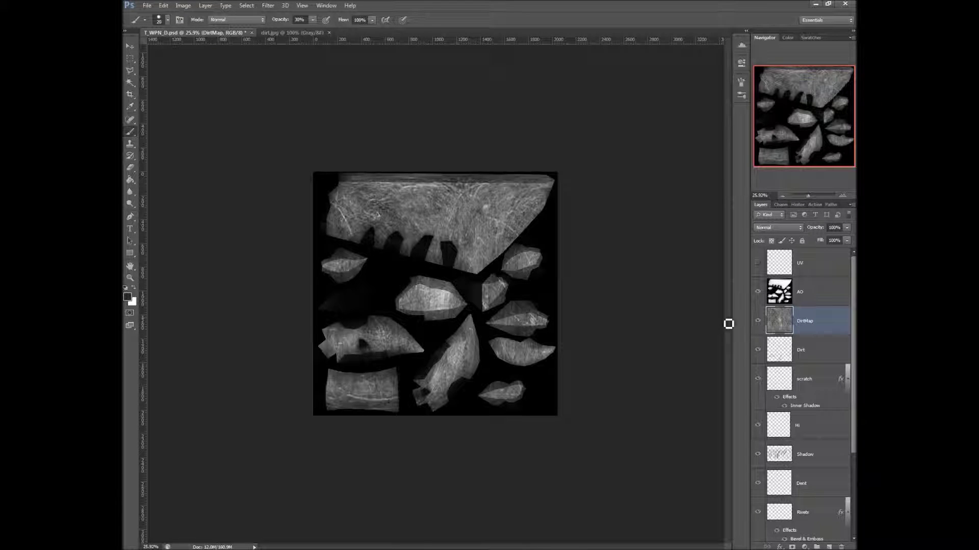
Set the DirtMap layer's blend mode to Multiply and its opacity to 9%
left_click(798, 228)
left_click(776, 266)
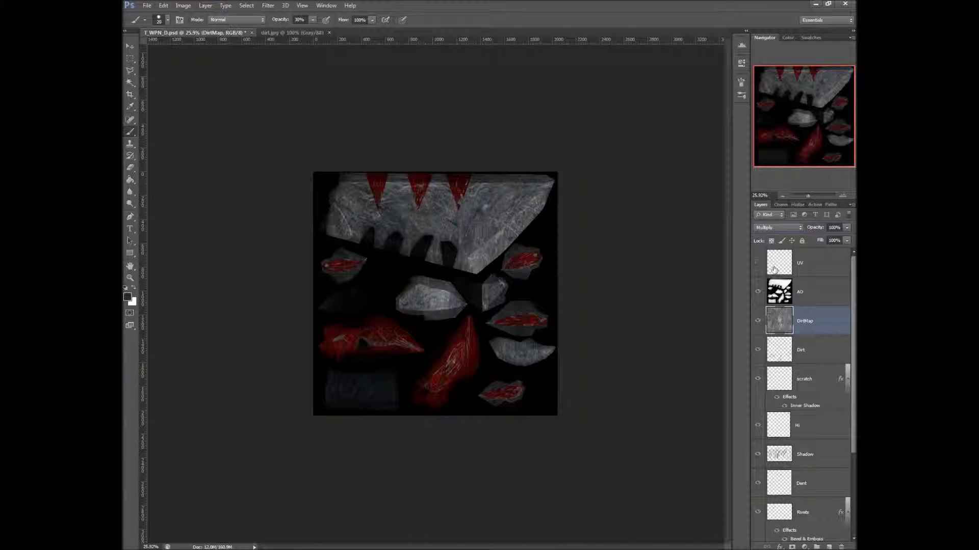
left_click(847, 228)
left_click_drag(848, 240, 806, 240)
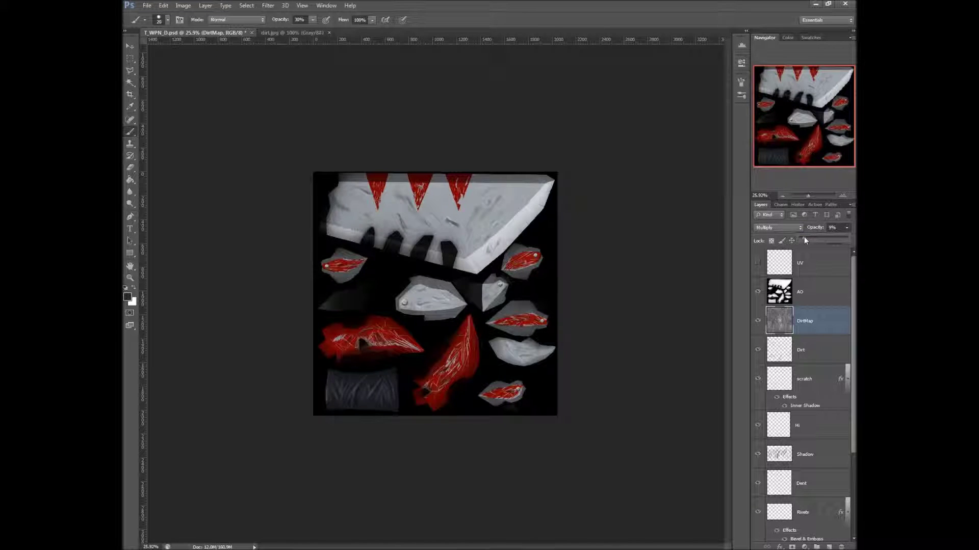
Compare the sheet with DirtMap hidden and shown, and set the layer's opacity to 22%
left_click(758, 321)
left_click(758, 322)
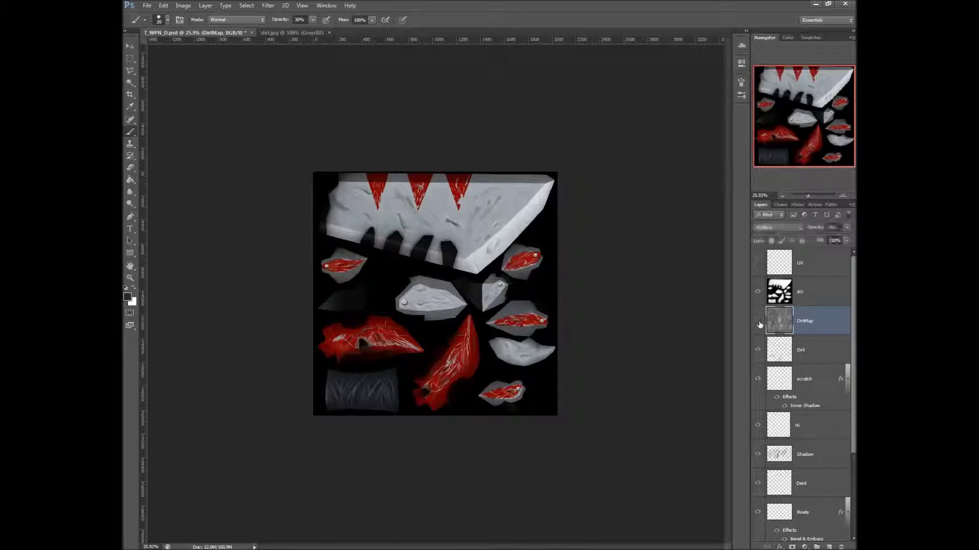
left_click(758, 321)
left_click(758, 322)
left_click(758, 321)
left_click(758, 322)
left_click(846, 230)
left_click(816, 237)
left_click(758, 321)
left_click(758, 321)
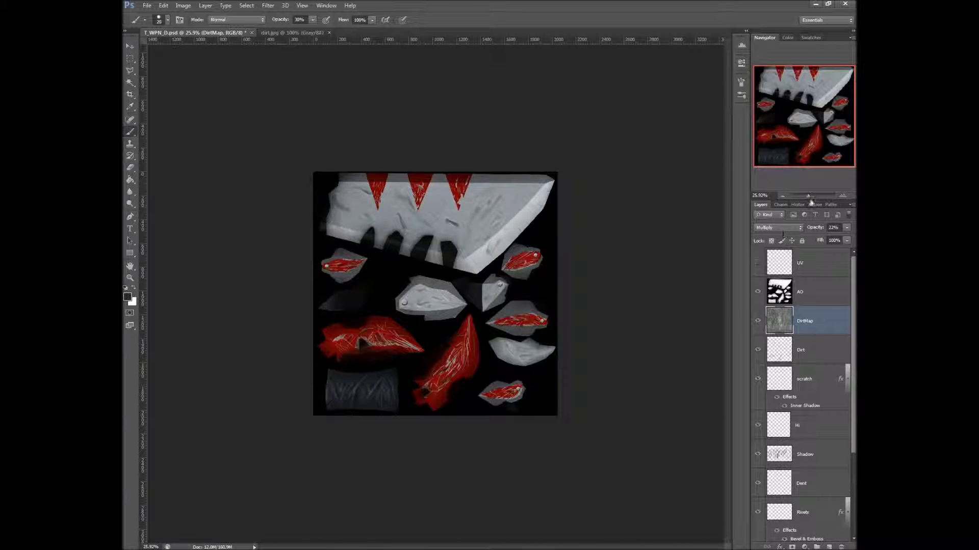
Compare the metal pieces up close with and without DirtMap, and reduce the layer's opacity to 11%
left_click_drag(809, 194, 812, 195)
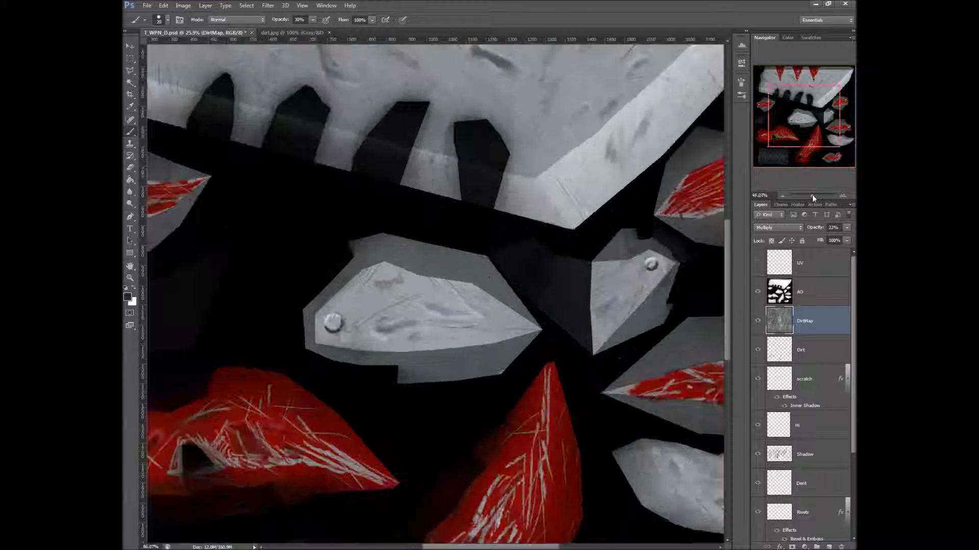
left_click(758, 322)
left_click(758, 322)
left_click(758, 322)
left_click(758, 322)
left_click(758, 322)
left_click(758, 322)
left_click(847, 227)
left_click_drag(814, 237, 811, 237)
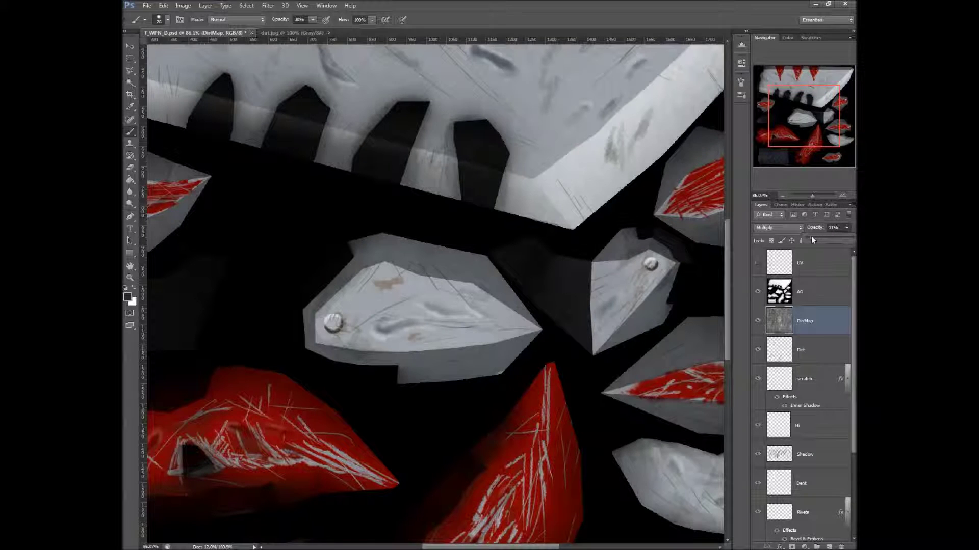
Compare the sheet with and without DirtMap once more and set the layer's opacity to 17%
left_click(757, 322)
left_click(758, 323)
left_click(758, 324)
left_click(758, 322)
left_click(758, 322)
left_click_drag(848, 228, 814, 240)
left_click(804, 187)
left_click_drag(811, 197, 807, 196)
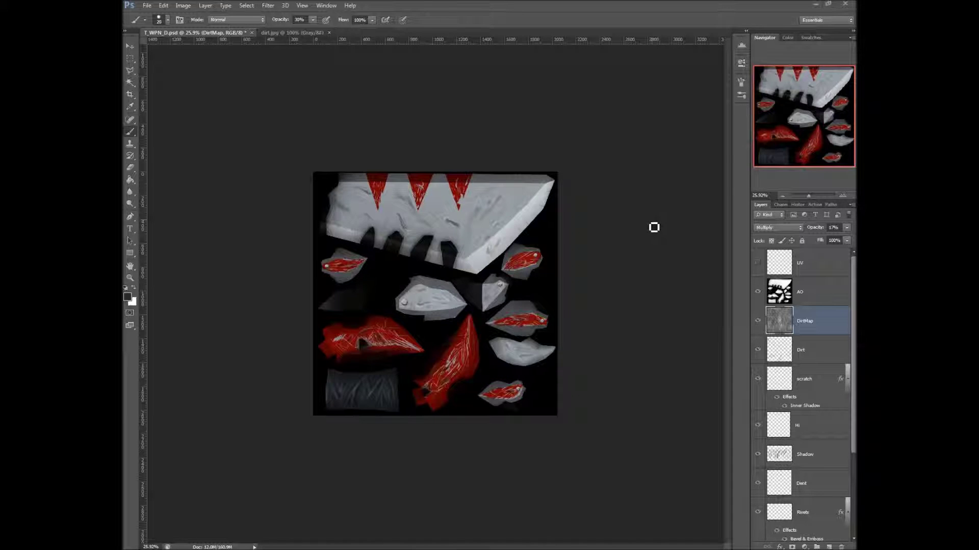
Switch to Maya, reload the T_WPN_D.psd file texture and examine the sword from both sides
key("alt+Tab")
left_click(745, 242)
left_click_drag(571, 341, 444, 290)
scroll(504, 336, "up", 2)
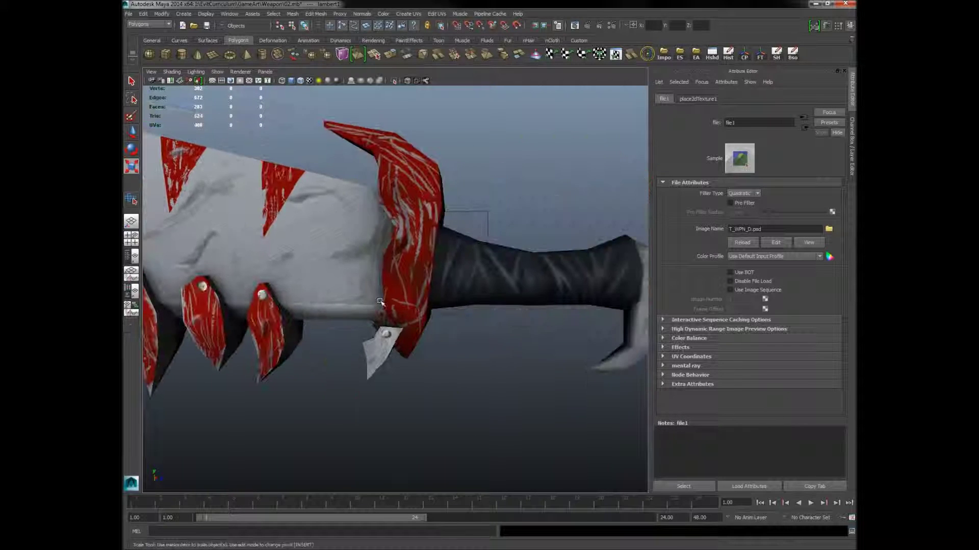
scroll(380, 302, "down", 4)
scroll(445, 290, "up", 5)
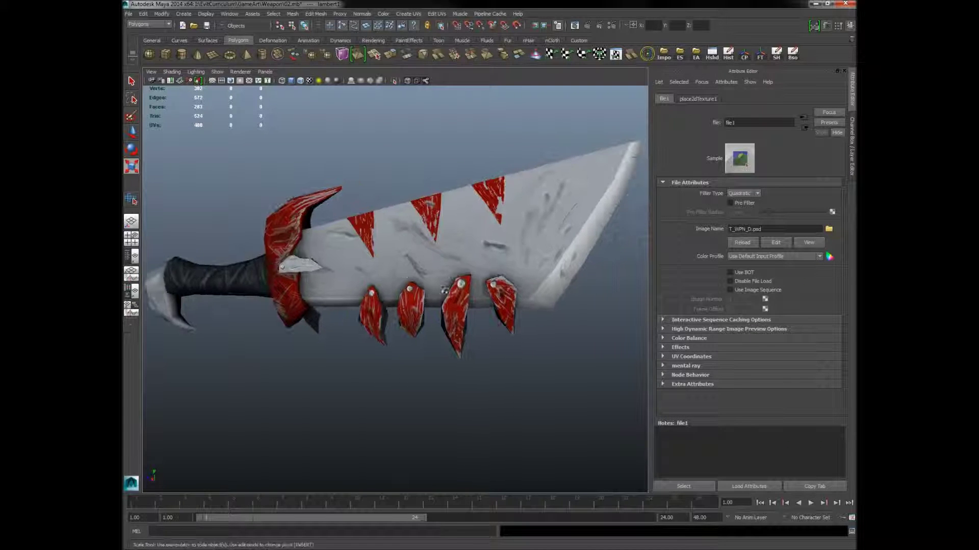
scroll(445, 290, "down", 3)
left_click_drag(445, 290, 410, 253)
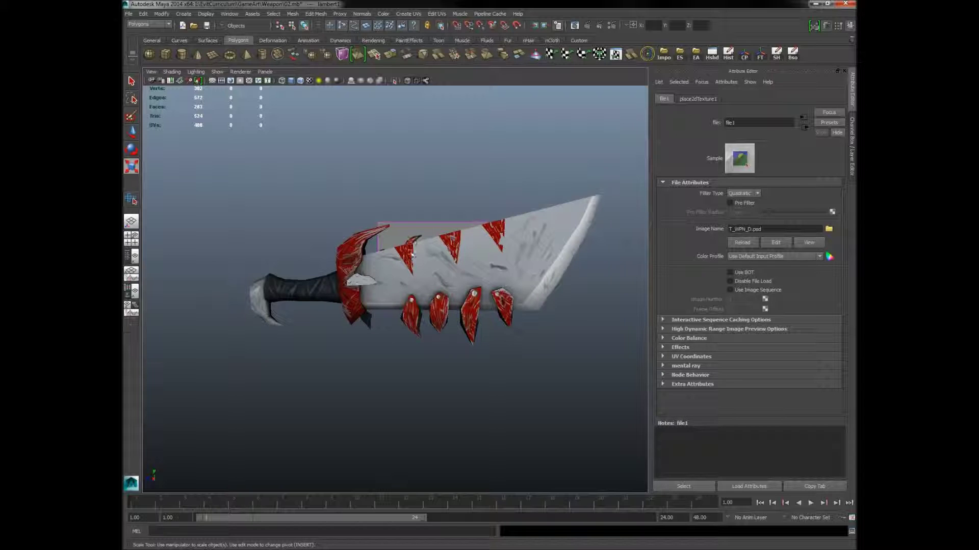
Switch to Photoshop and hide the scratch layer, the Dent layer and the Rivets layer's effects
key("alt+Tab")
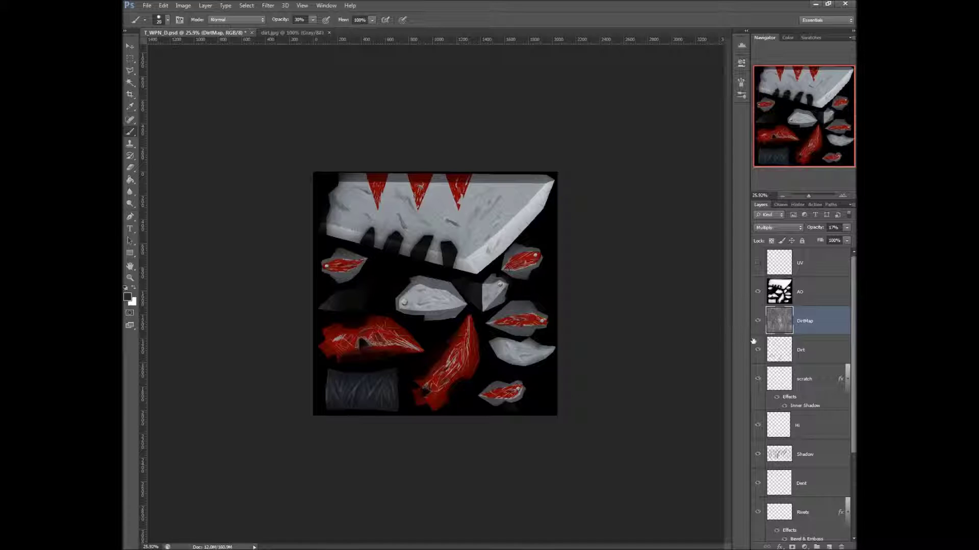
scroll(789, 350, "down", 1)
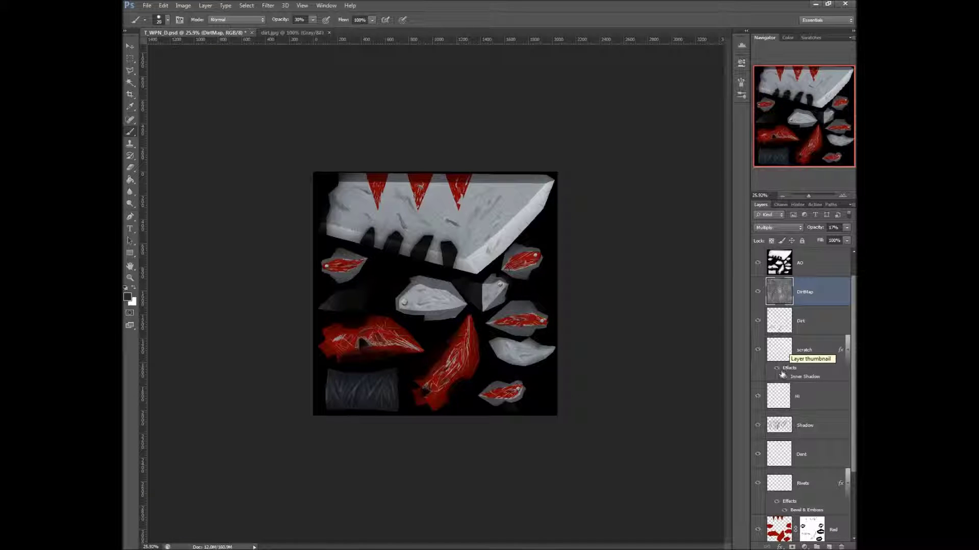
left_click(758, 351)
scroll(759, 354, "down", 1)
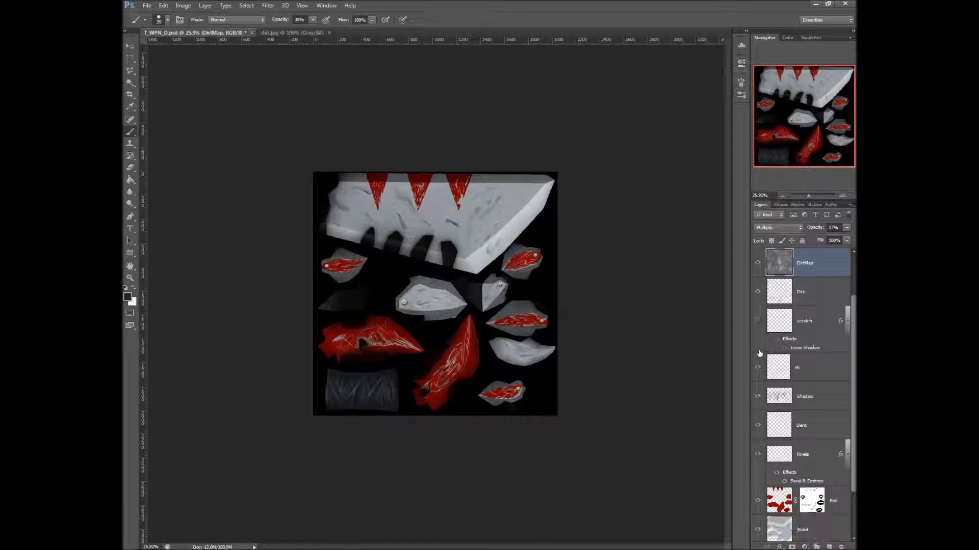
left_click(758, 427)
left_click(777, 475)
scroll(774, 448, "down", 1)
scroll(772, 443, "up", 1)
scroll(772, 444, "up", 2)
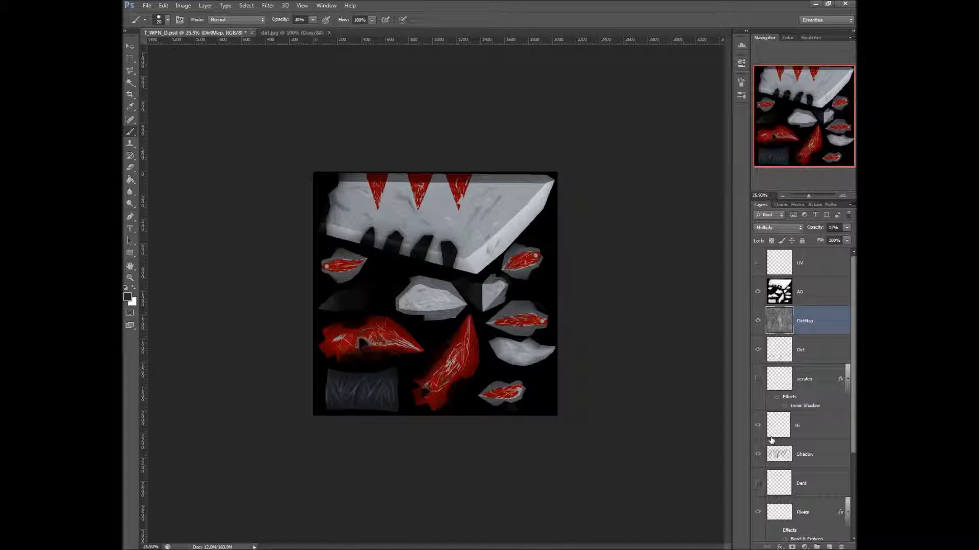
Check the sheet without the AO layer, then stamp all visible layers into a new layer above AO
left_click(758, 292)
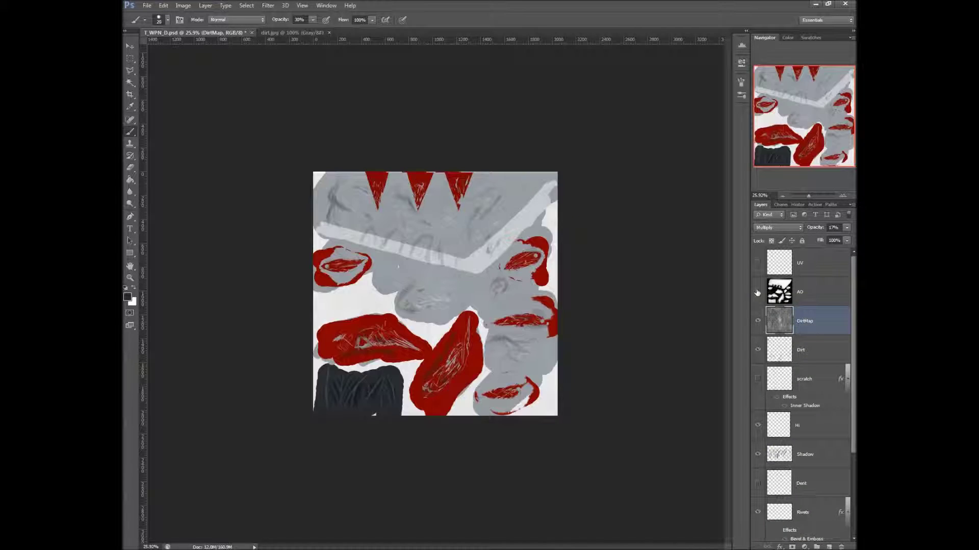
left_click(757, 292)
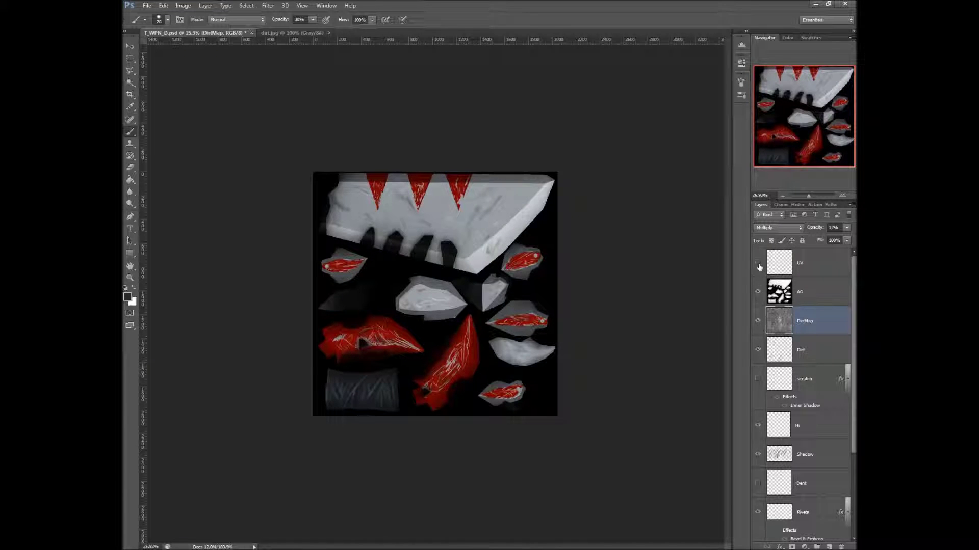
left_click(825, 296)
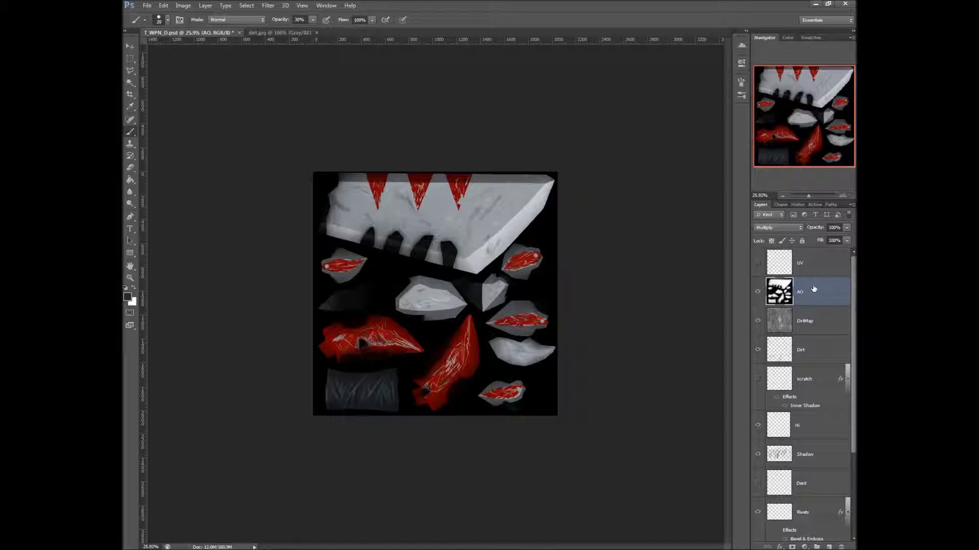
key("ctrl+shift+alt+e")
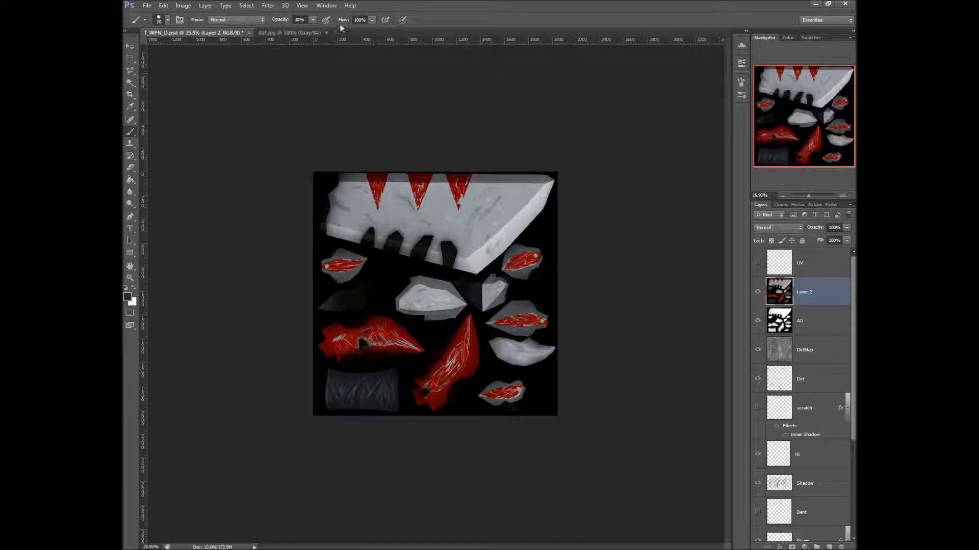
Desaturate the merged texture in Layer 2
left_click(238, 6)
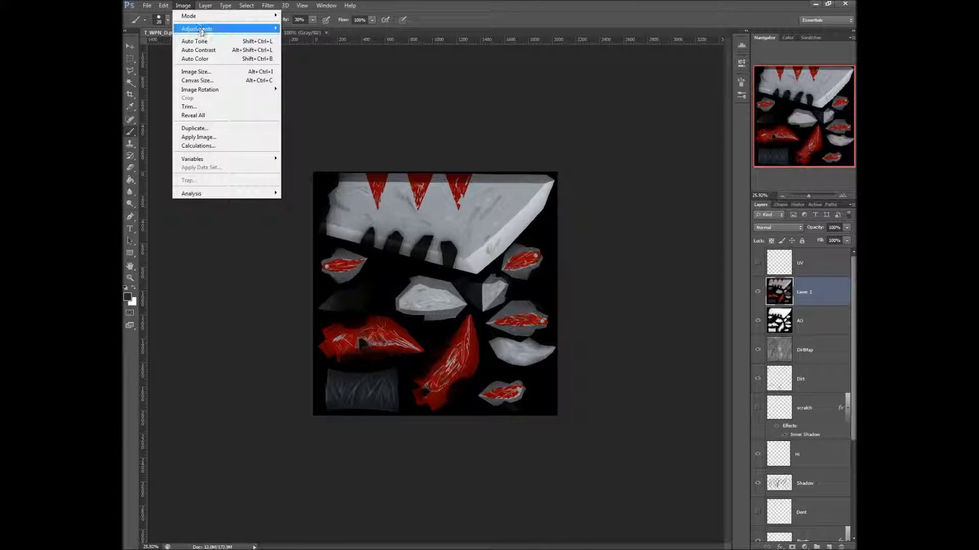
mouse_move(203, 31)
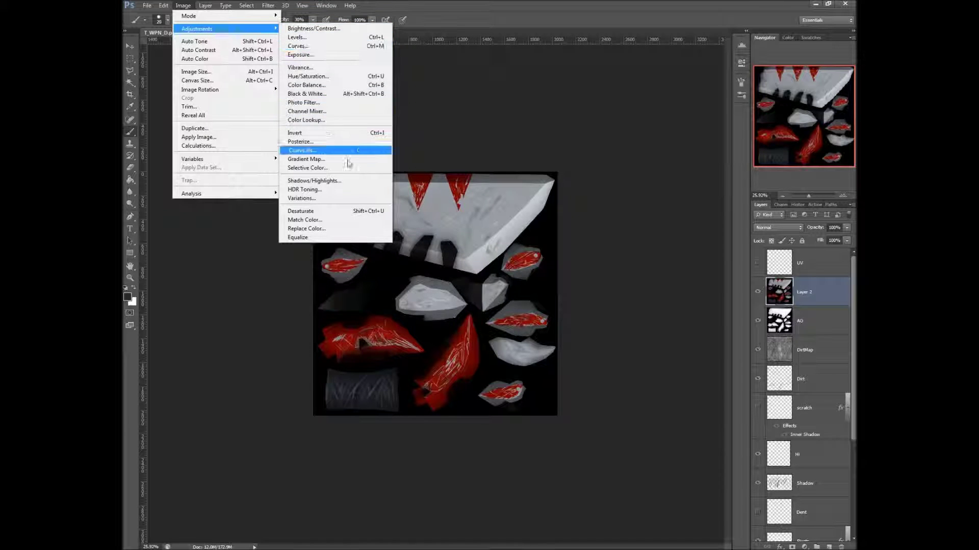
left_click(361, 211)
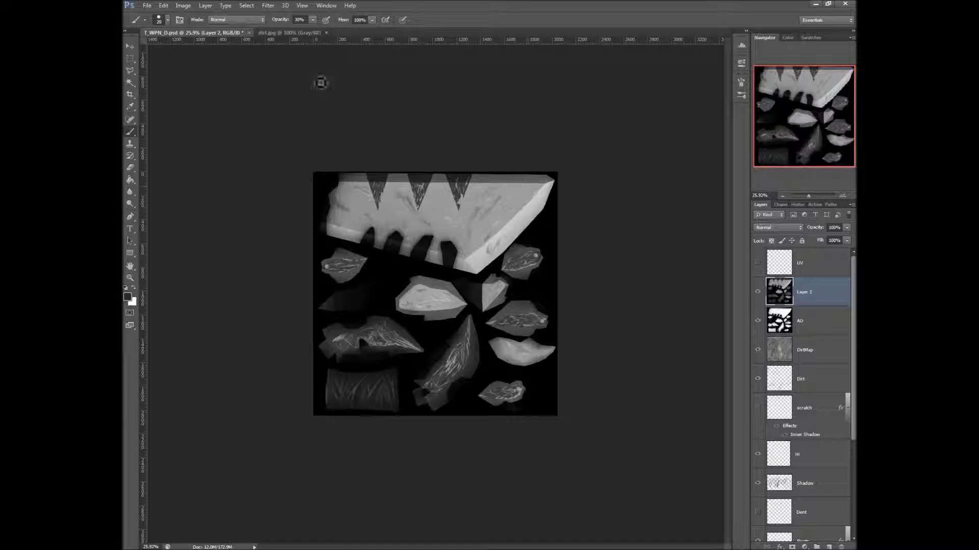
Raise the contrast of Layer 2 with Levels, using input black 4, input white 181 and brighter midtones
left_click(183, 5)
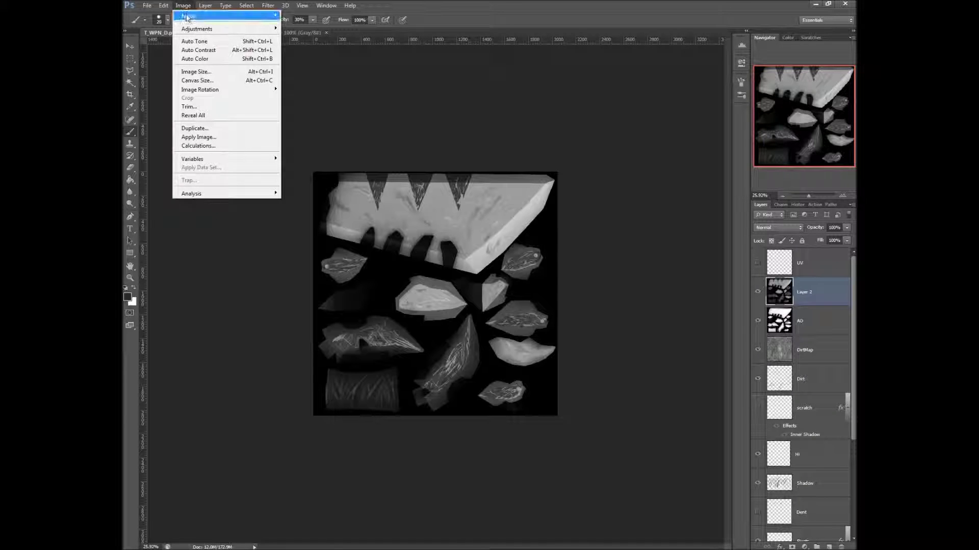
mouse_move(194, 30)
left_click(298, 37)
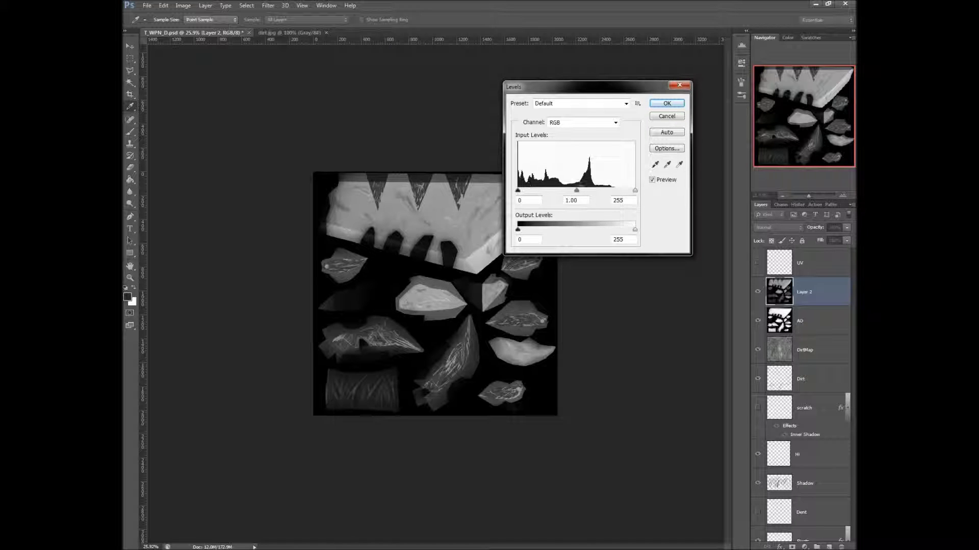
left_click_drag(635, 190, 602, 193)
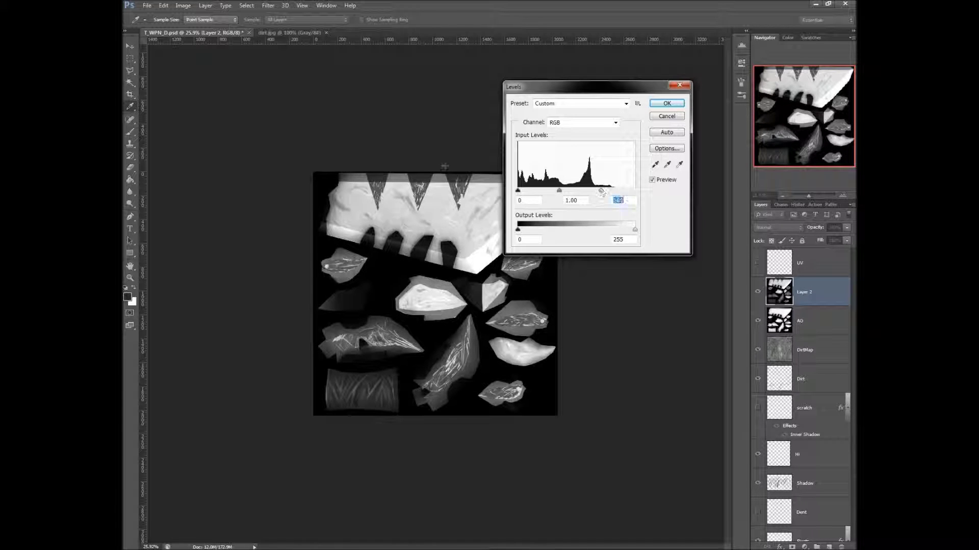
left_click_drag(516, 192, 552, 191)
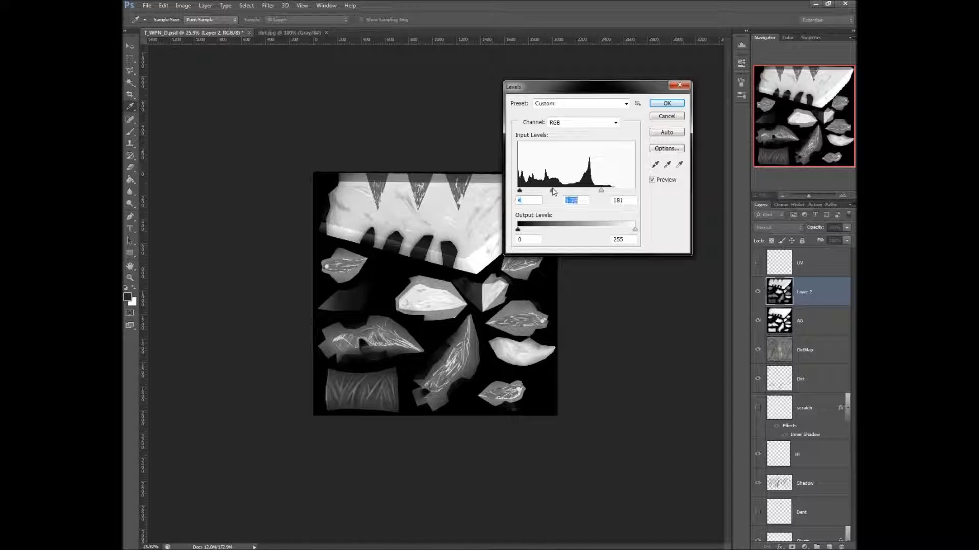
left_click(667, 103)
key("b")
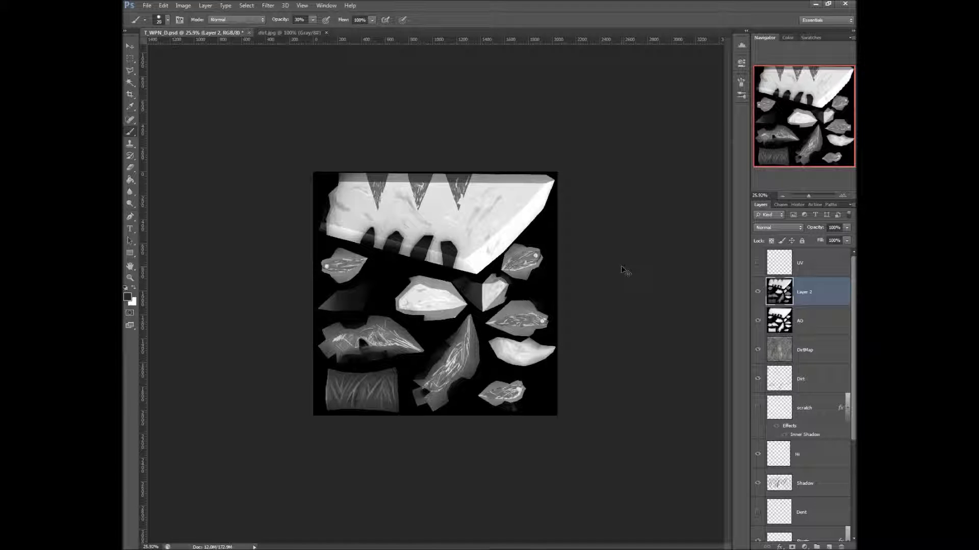
Save the document as T_WPN_S in Photoshop format in the Weapon folder, keeping Maximize Compatibility on
key("ctrl+shift+s")
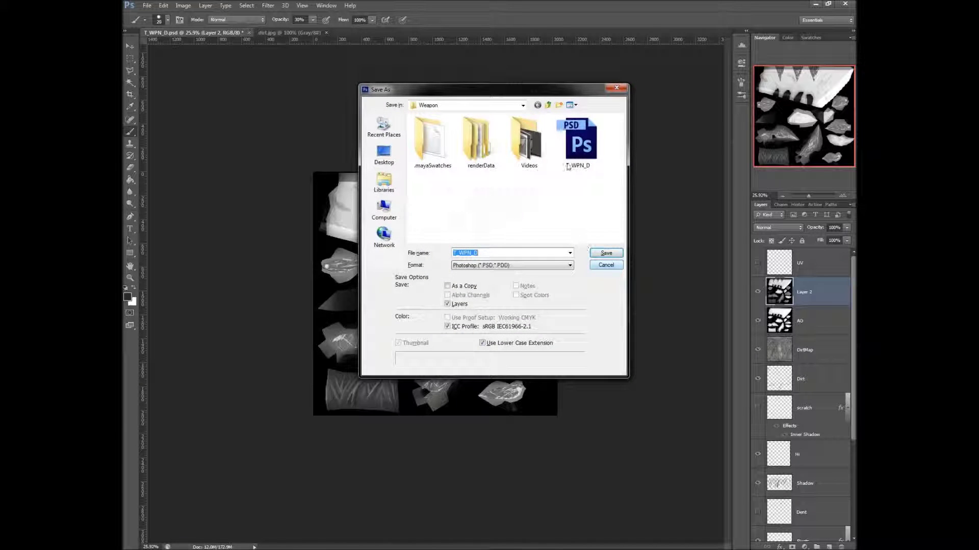
left_click(570, 166)
left_click(504, 252)
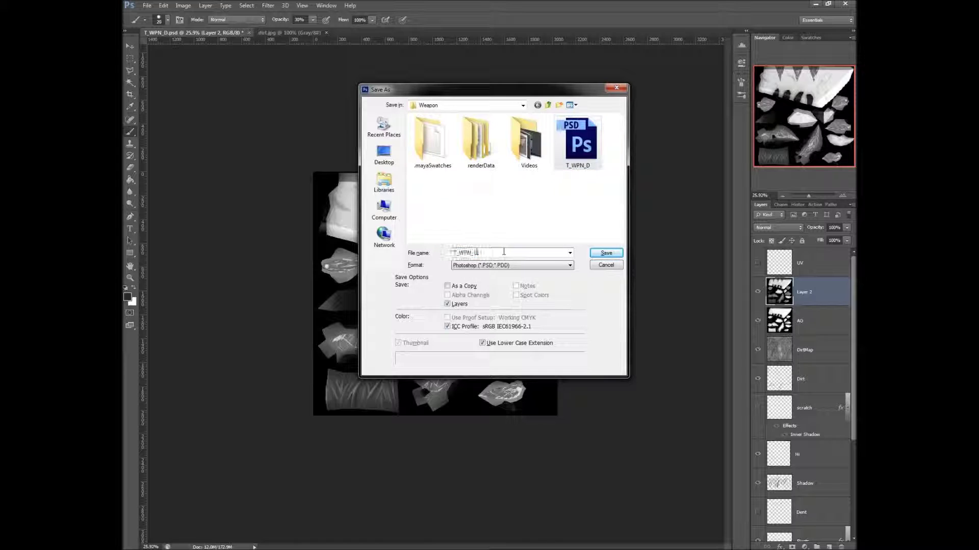
key("BackSpace")
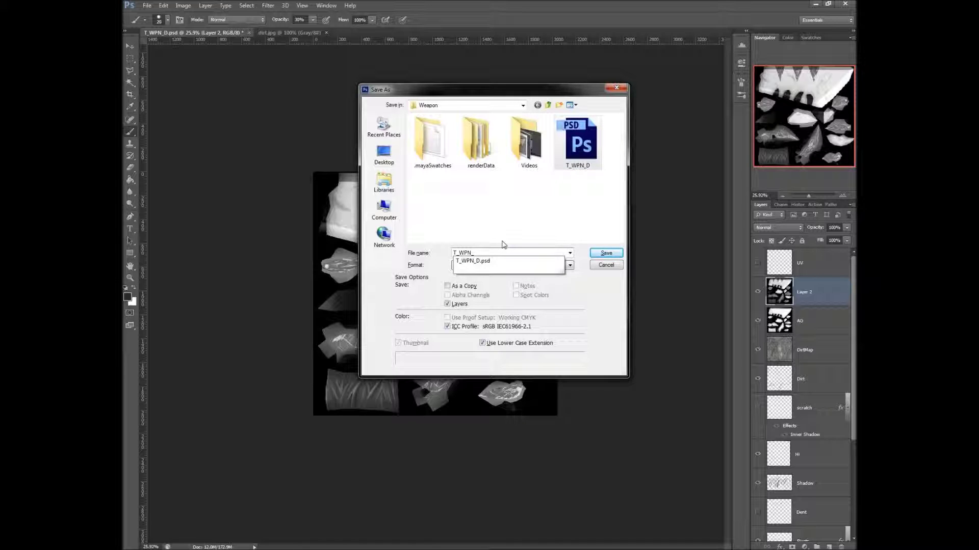
type("S")
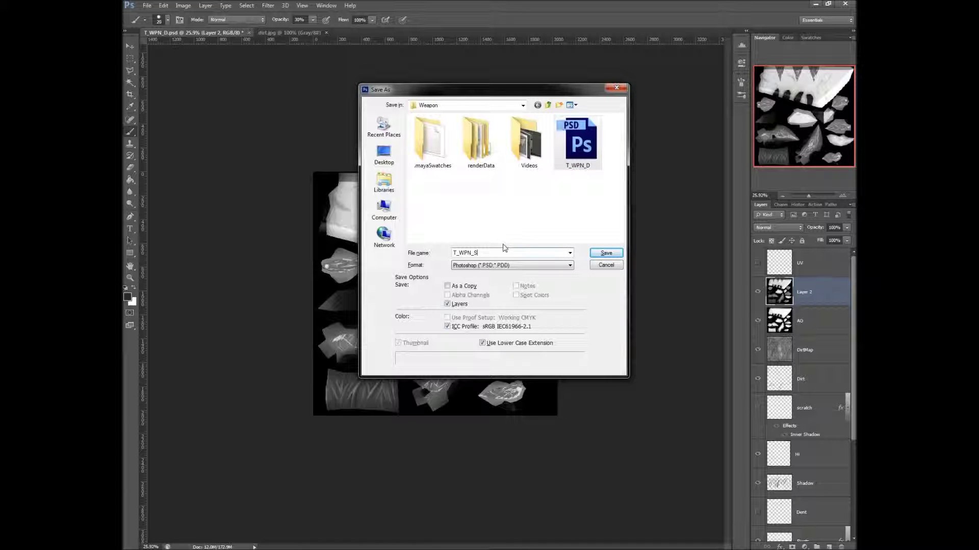
left_click(603, 253)
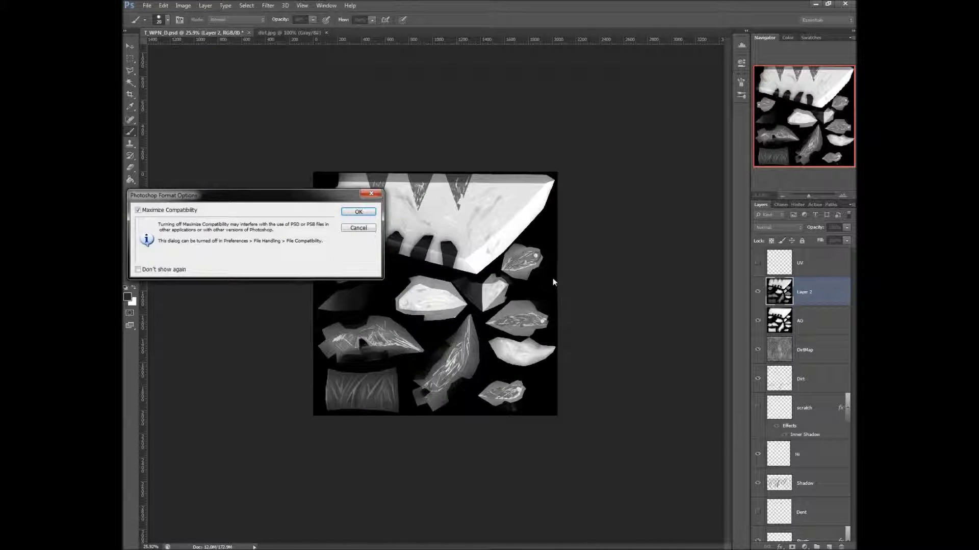
left_click(359, 212)
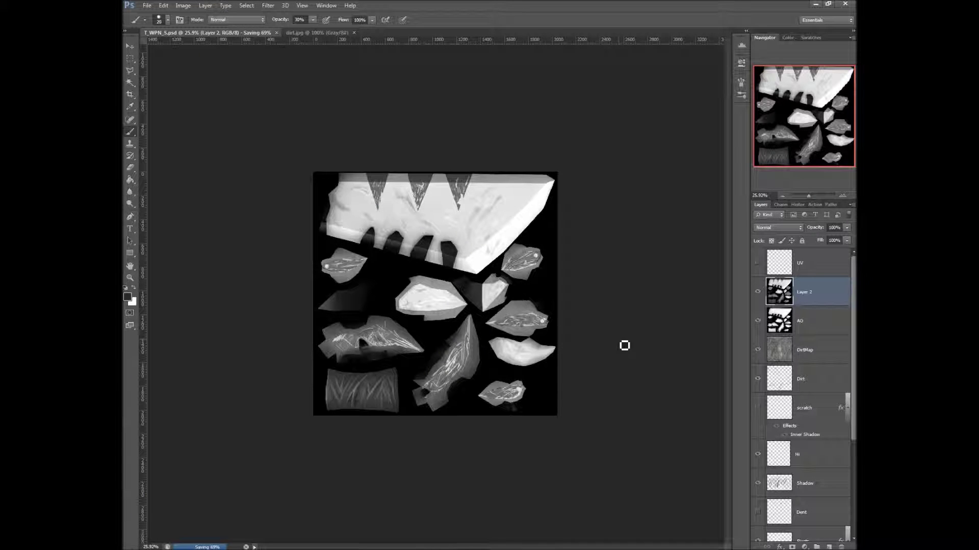
Hide Layer 2, AO, DirtMap and Dirt, and show the scratch layer
left_click(758, 291)
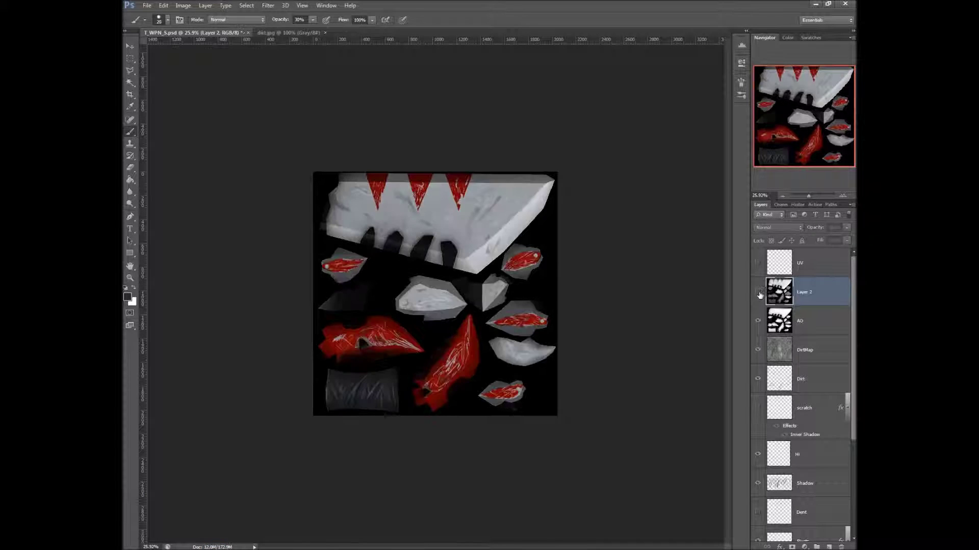
left_click(757, 321)
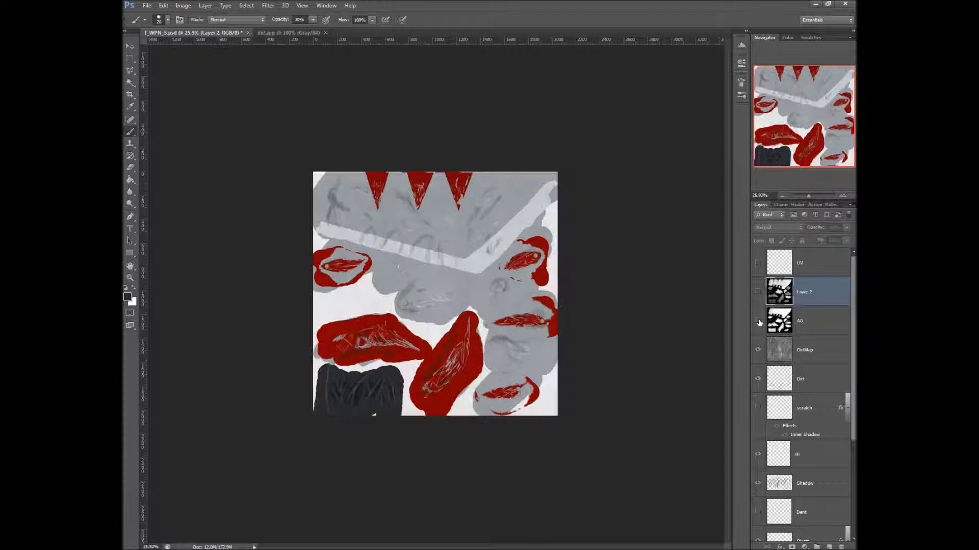
left_click(758, 351)
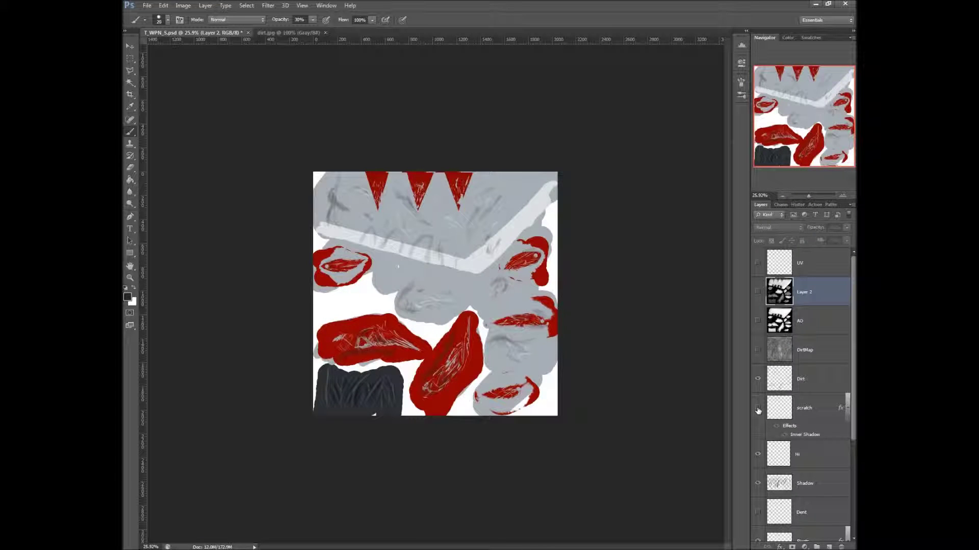
left_click(758, 380)
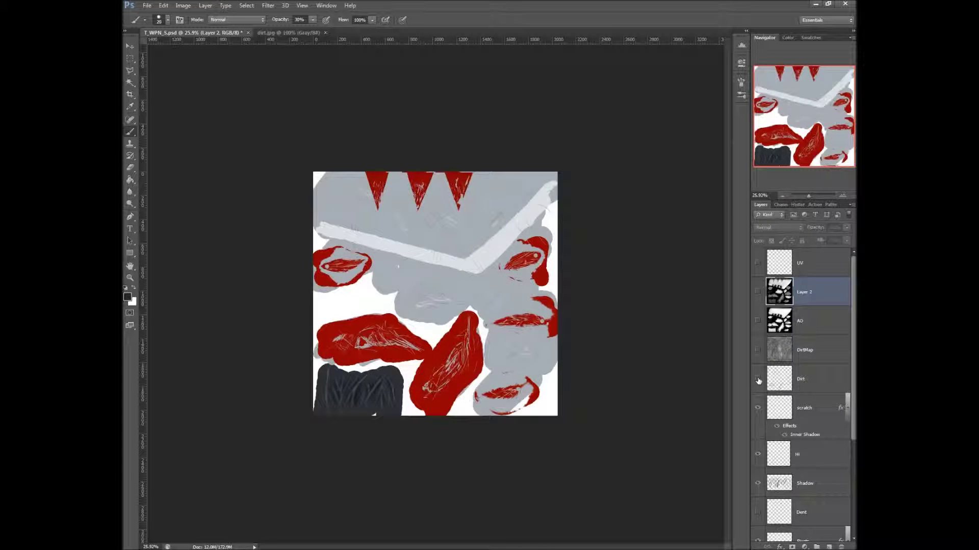
Show the Dent layer and turn the Rivets layer's Bevel & Emboss effect back on
scroll(758, 379, "down", 2)
scroll(752, 340, "down", 1)
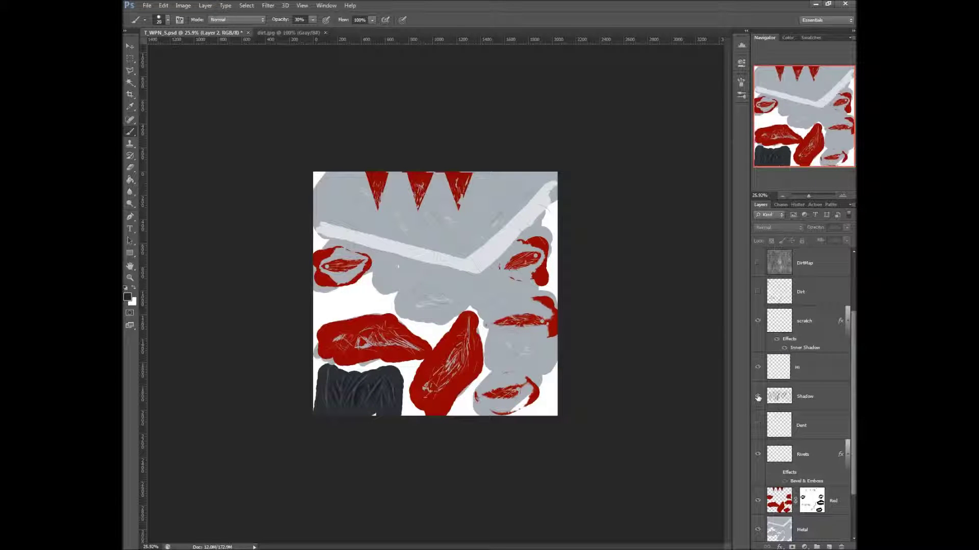
left_click(757, 426)
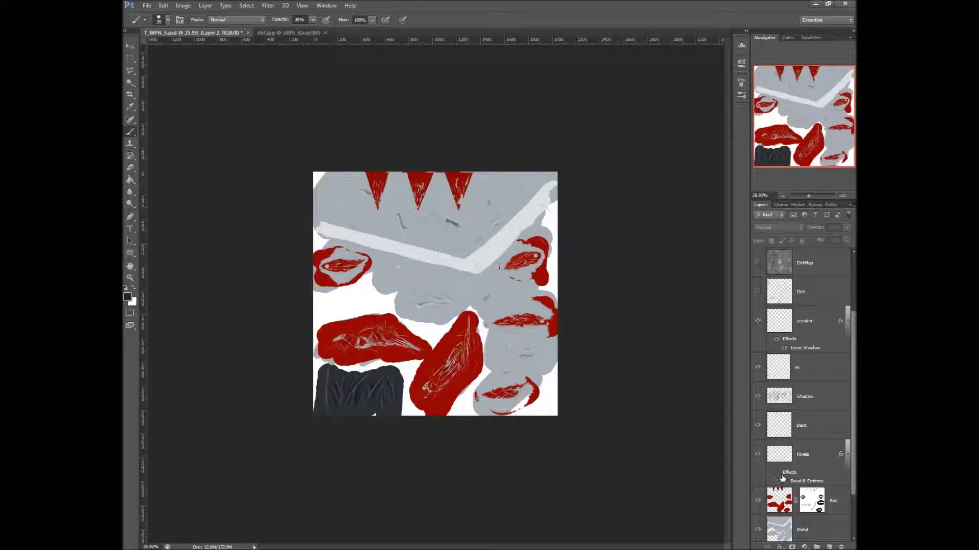
scroll(774, 451, "down", 2)
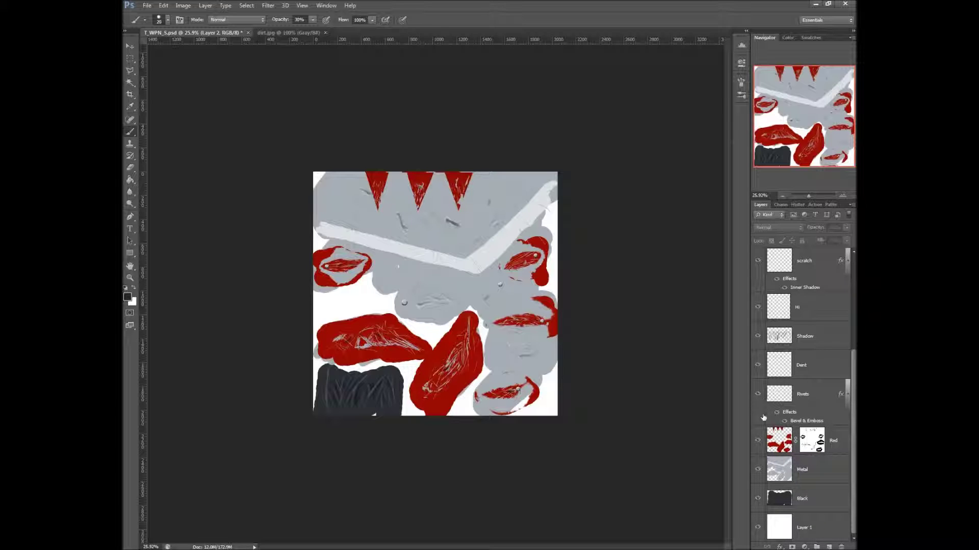
Compare the sheet with and without the Red layer and leave that layer hidden
left_click(758, 442)
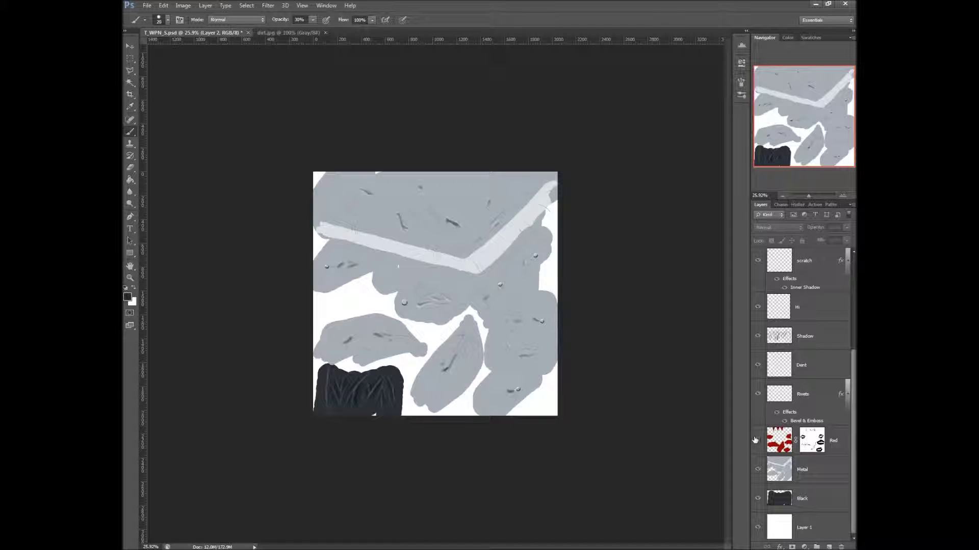
left_click(755, 441)
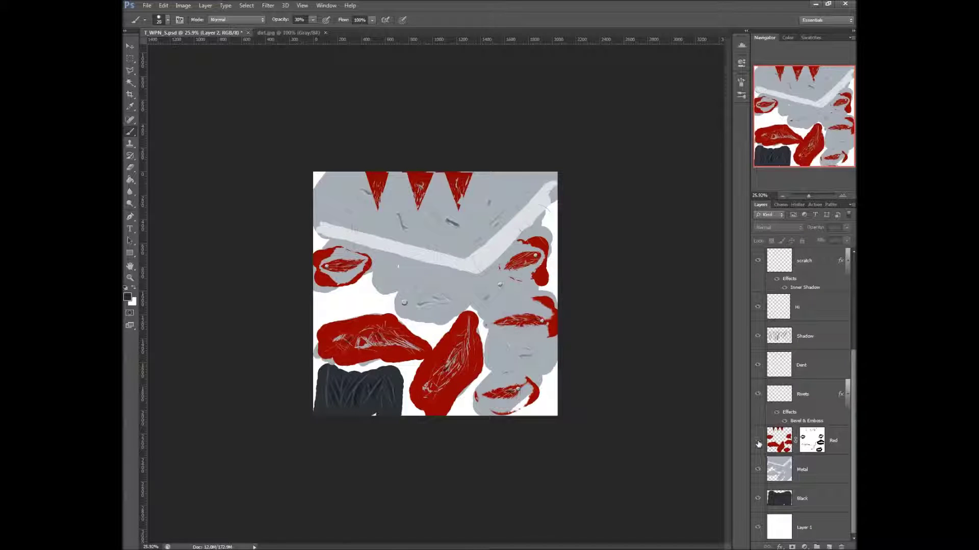
left_click(758, 442)
Stamp the visible layers into a new layer above scratch and move it directly beneath Layer 2
scroll(810, 433, "up", 3)
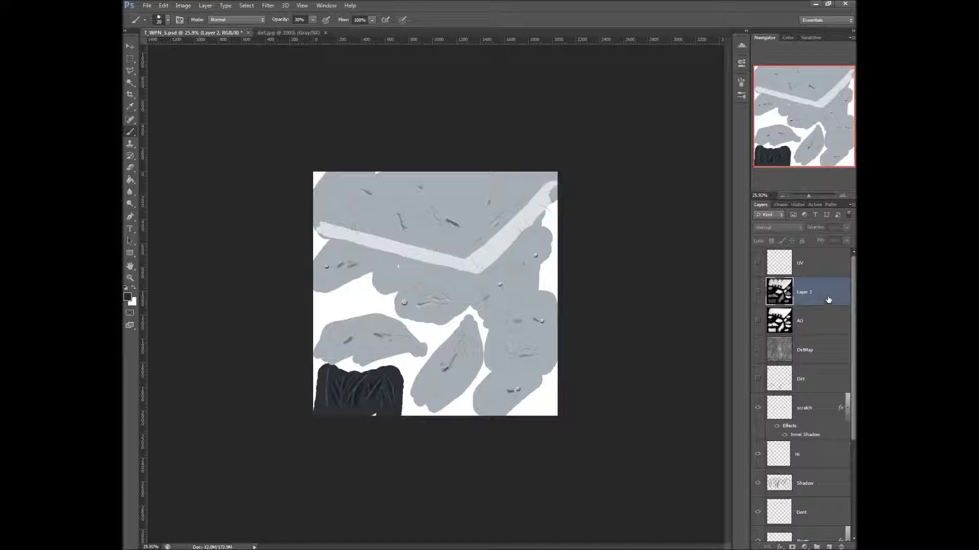
left_click(808, 415)
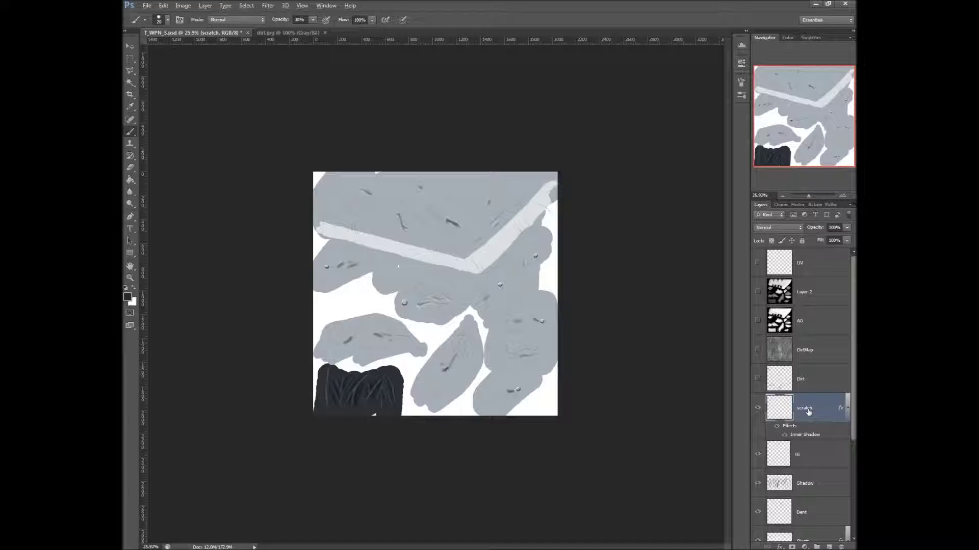
key("ctrl+shift+alt+e")
left_click_drag(814, 412, 811, 296)
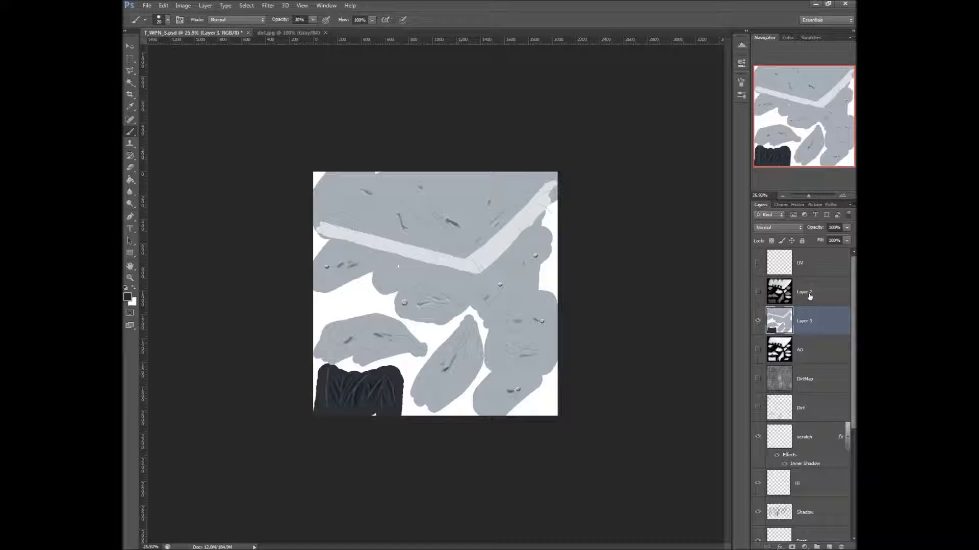
Rename Layer 2 as Spec and the newly stamped layer as Hight, and desaturate Hight
double_click(805, 292)
type("Sp")
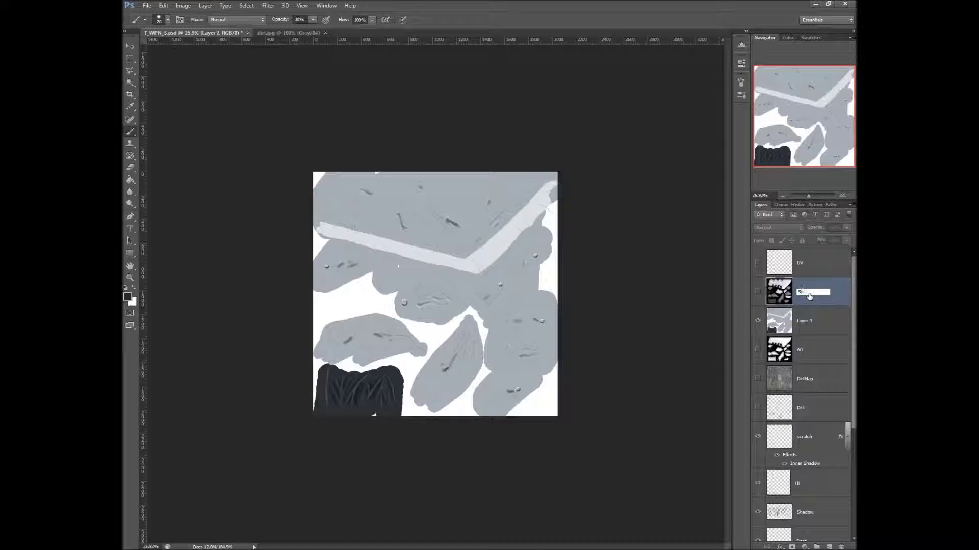
type("ec")
key("Return")
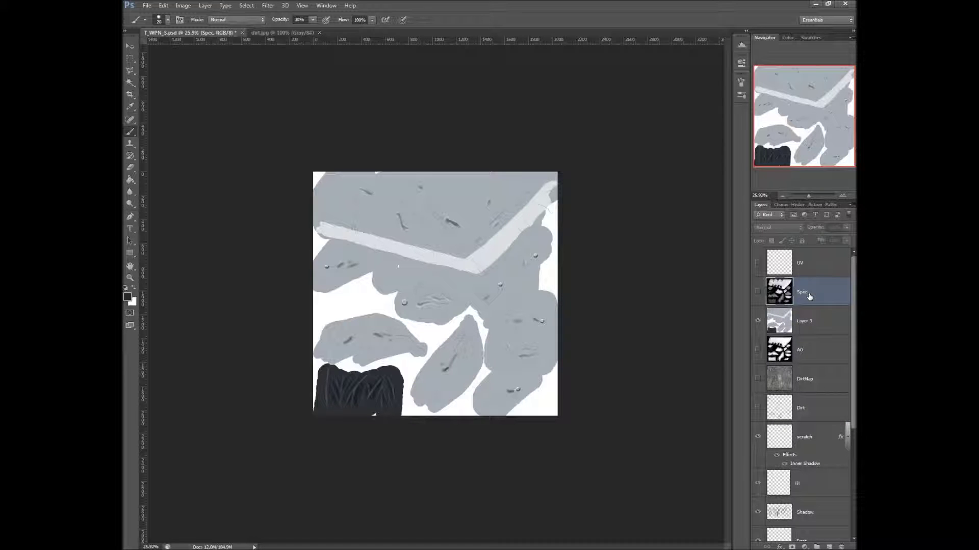
double_click(804, 321)
type("D")
key("Return")
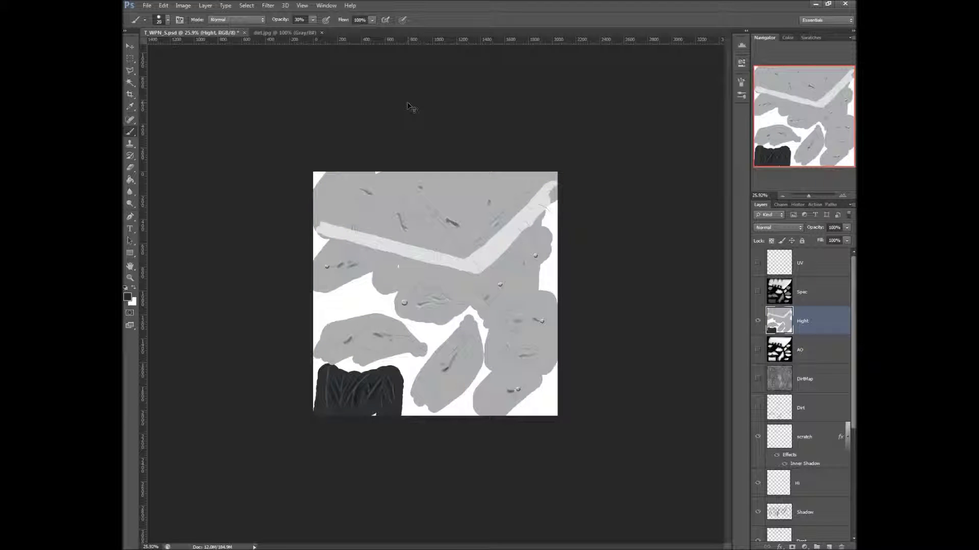
Strengthen the Hight layer's contrast with Levels, using input black 35, midtone 0.65 and input white 195
key("ctrl+l")
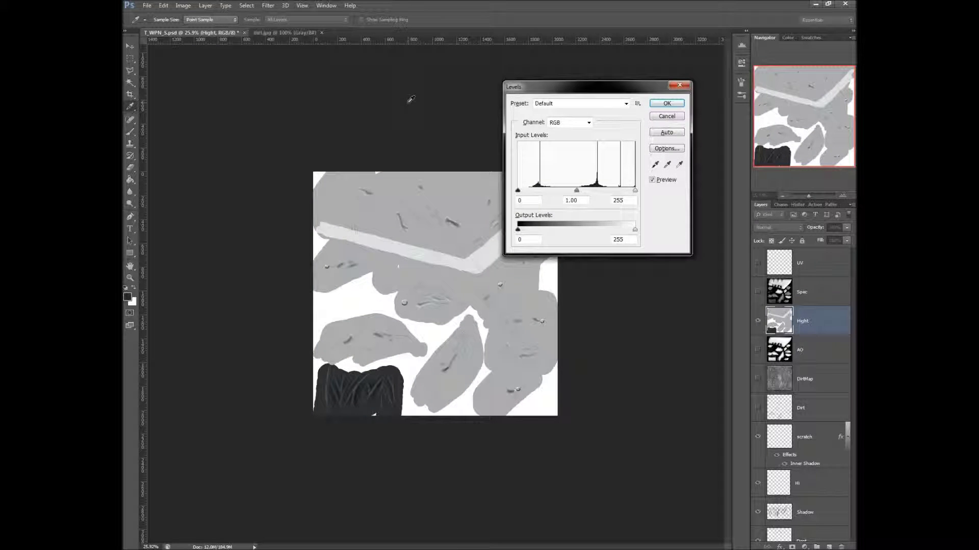
left_click_drag(519, 194, 532, 194)
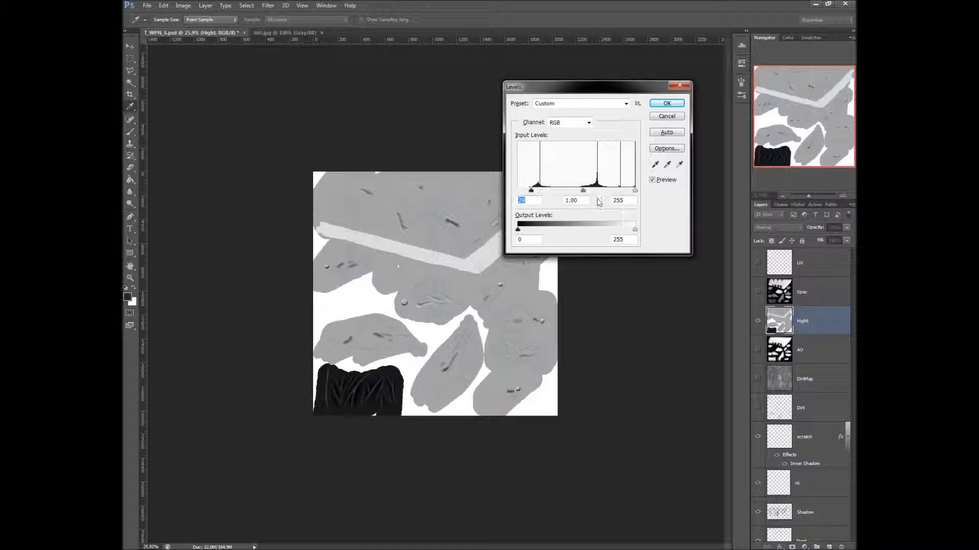
left_click_drag(635, 191, 588, 190)
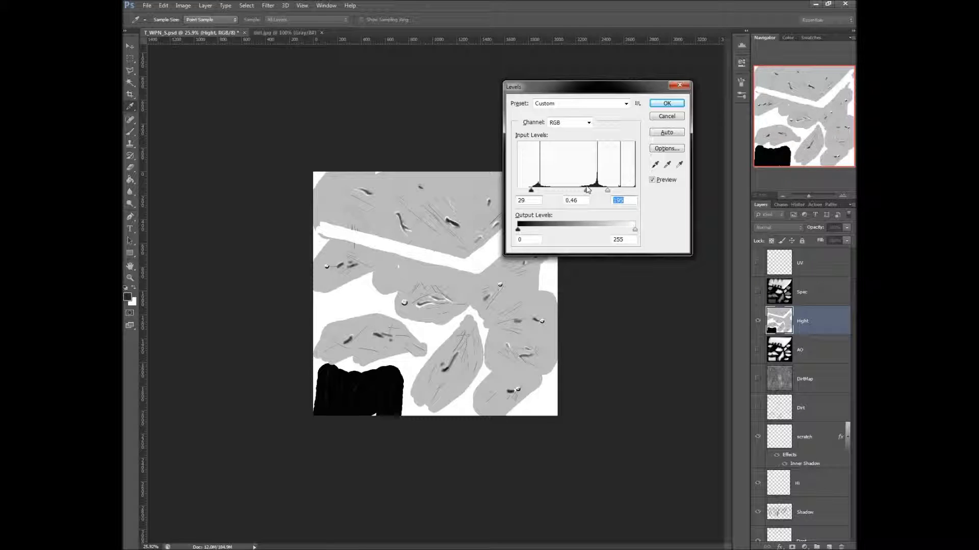
left_click(587, 191)
left_click_drag(531, 190, 582, 195)
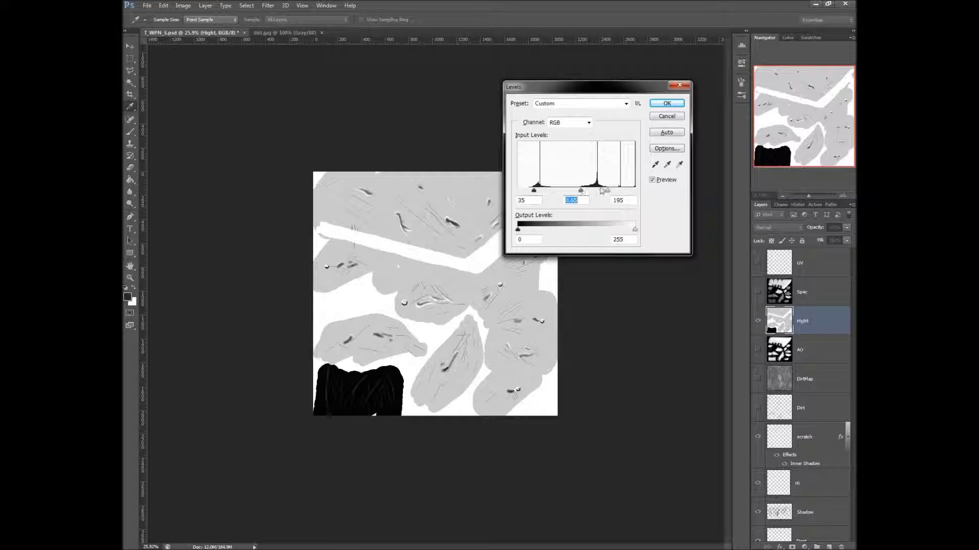
left_click(667, 104)
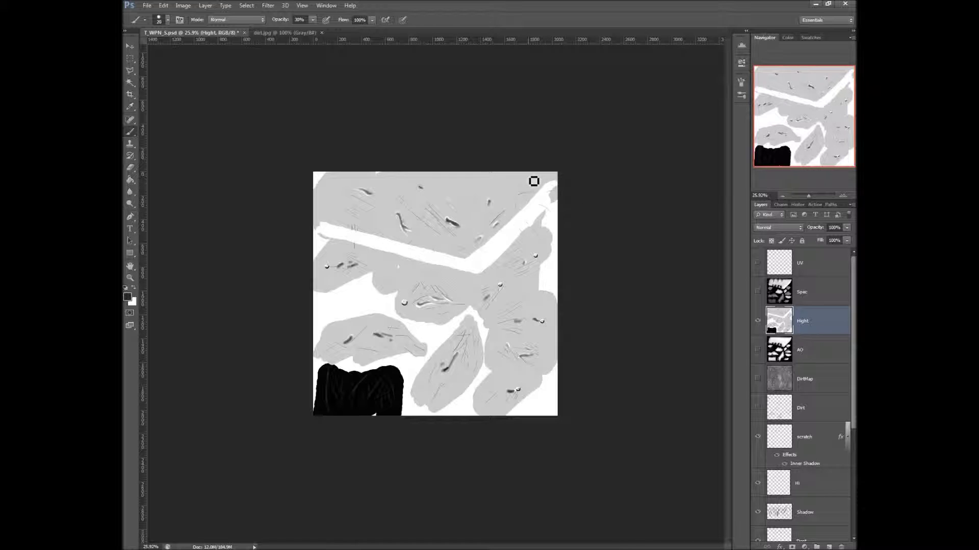
Save the height map document in the Weapon folder as T_WPN_HI.psd with Maximize Compatibility on
key("ctrl+shift+s")
left_click(505, 254)
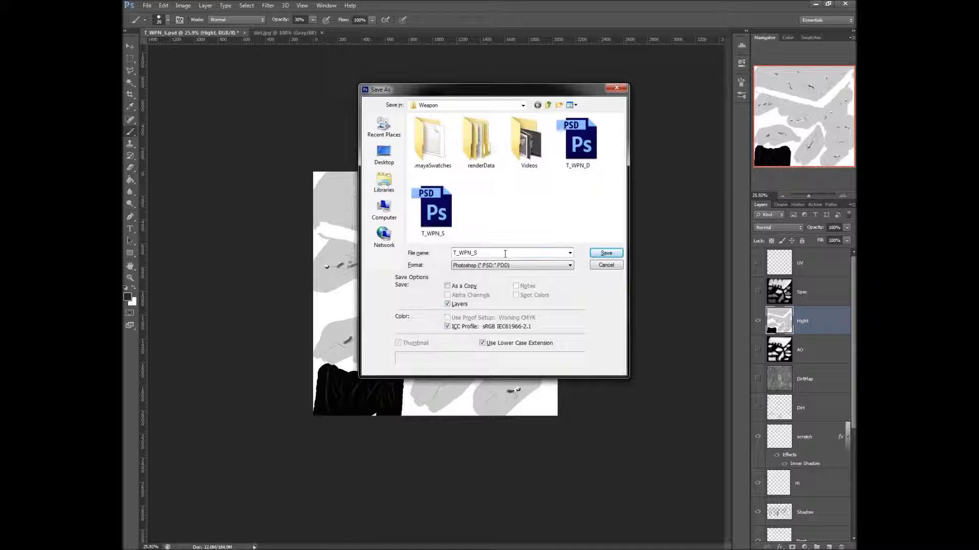
key("BackSpace")
type("Hi")
left_click(606, 253)
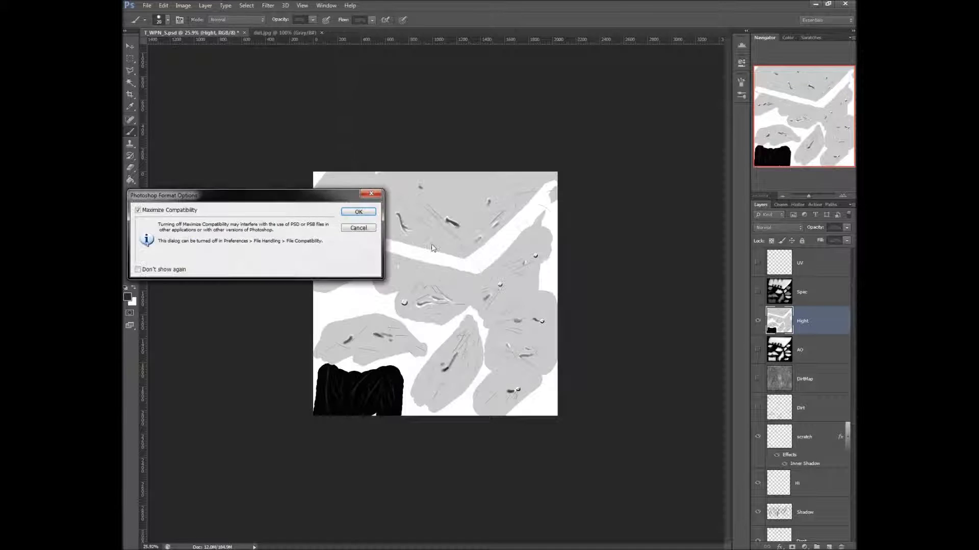
left_click(372, 216)
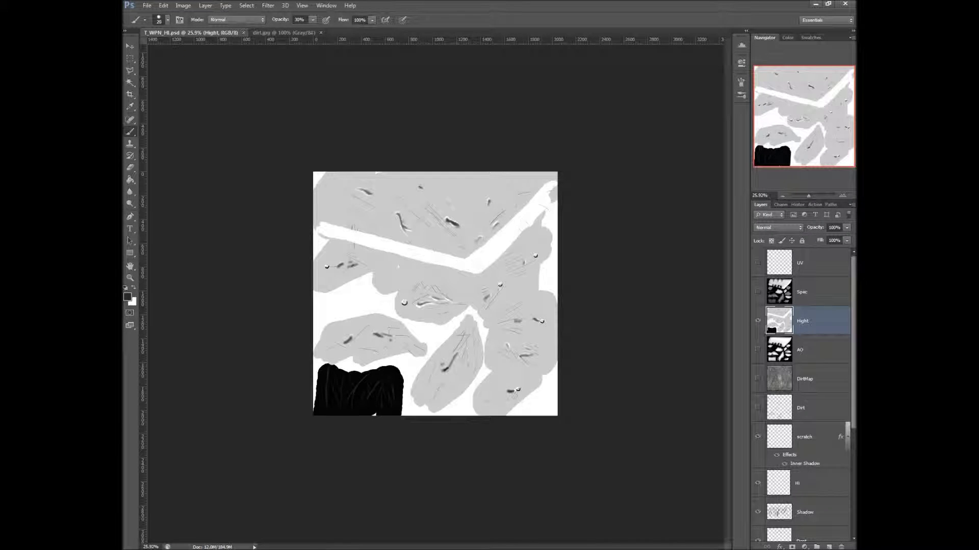
Switch to xNormal and open its Height map to normal map tool
left_click_drag(489, 182, 472, 115)
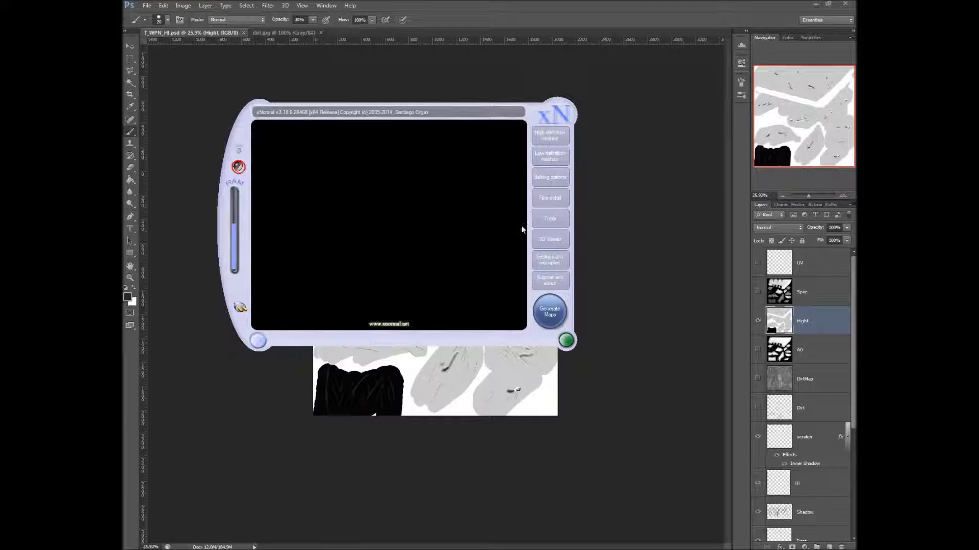
left_click(542, 224)
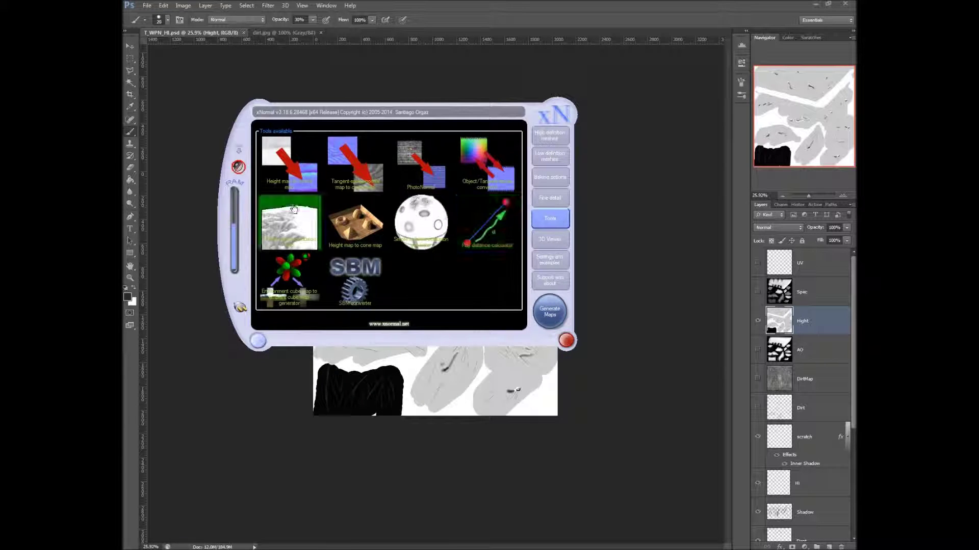
left_click(296, 186)
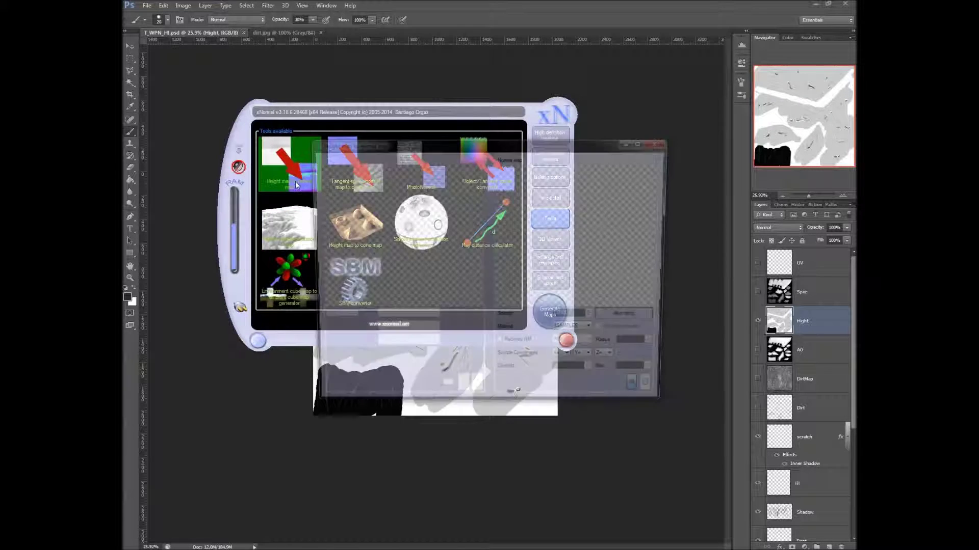
Load T_WPN_HI.psd as the height map from EvitCurriculum > GameArt > Weapon on the TOSHIBA EXT (I:) drive
right_click(410, 278)
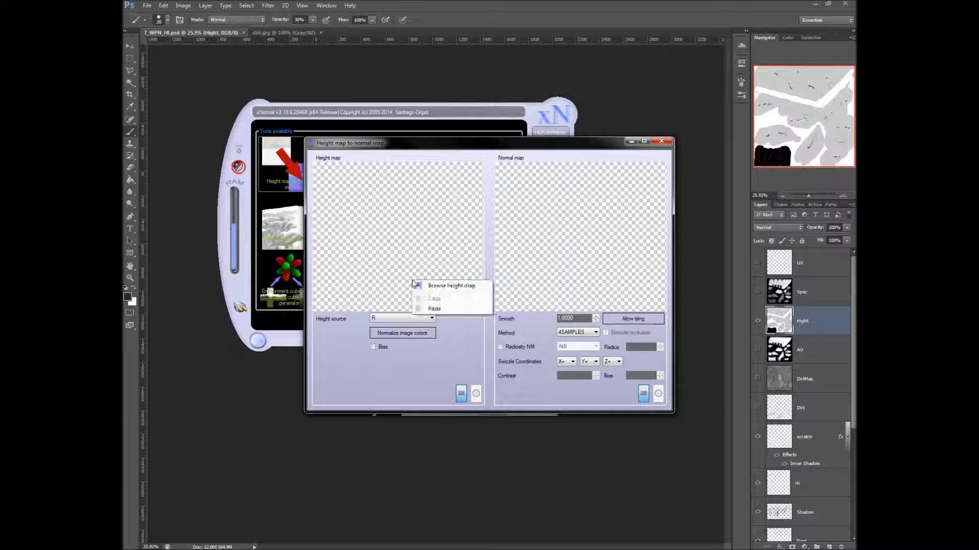
left_click(433, 284)
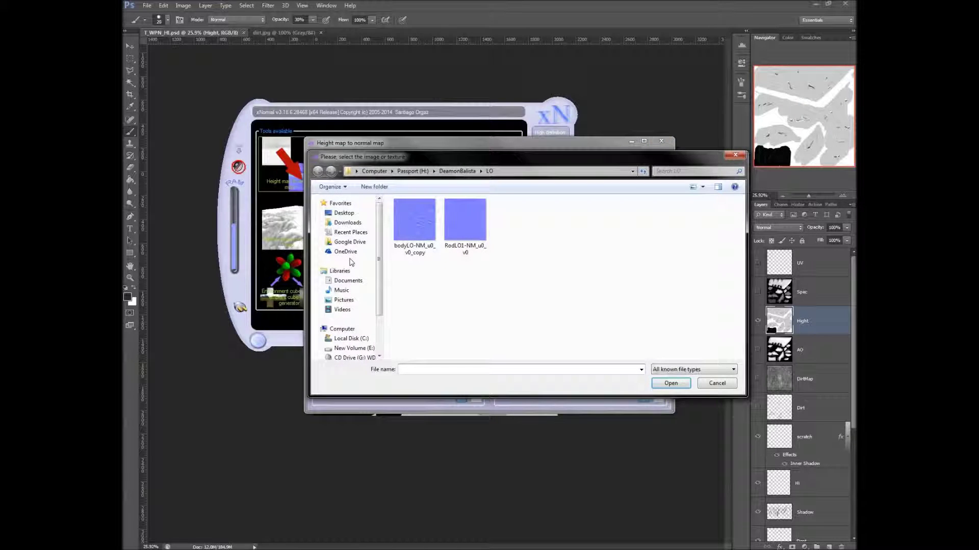
left_click(374, 171)
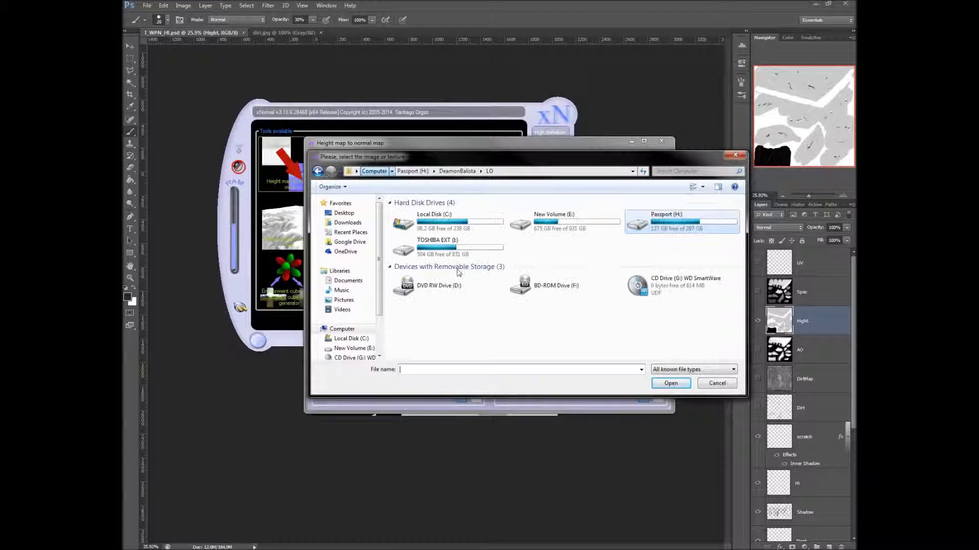
double_click(460, 254)
double_click(450, 231)
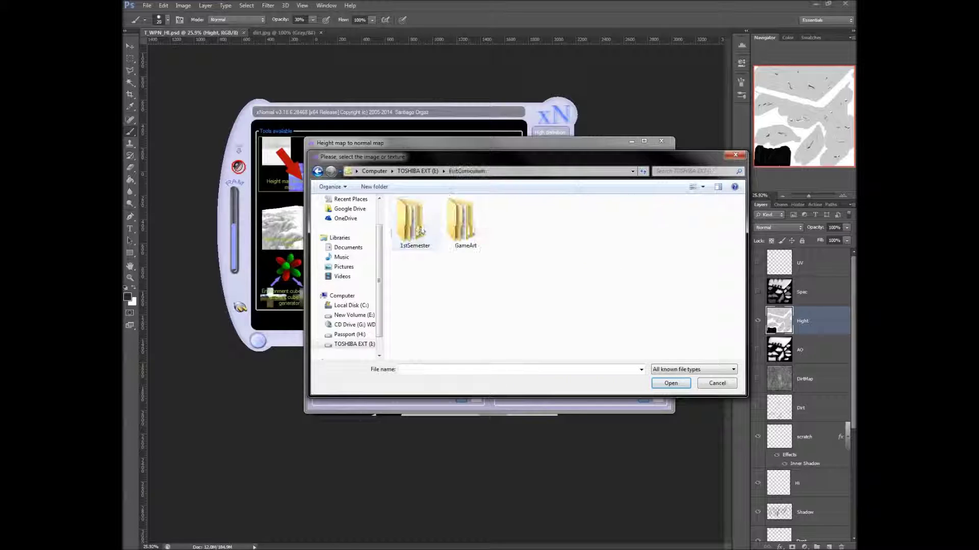
double_click(458, 227)
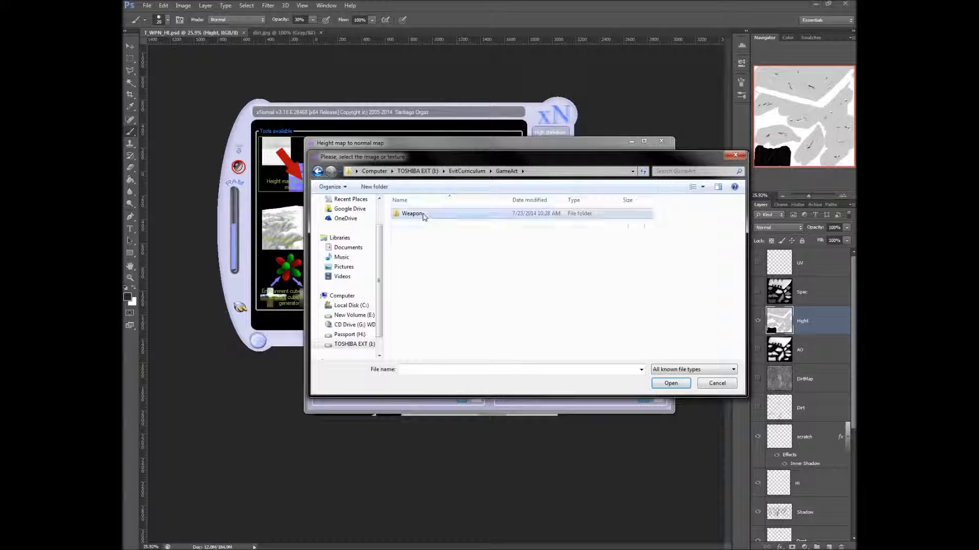
double_click(421, 214)
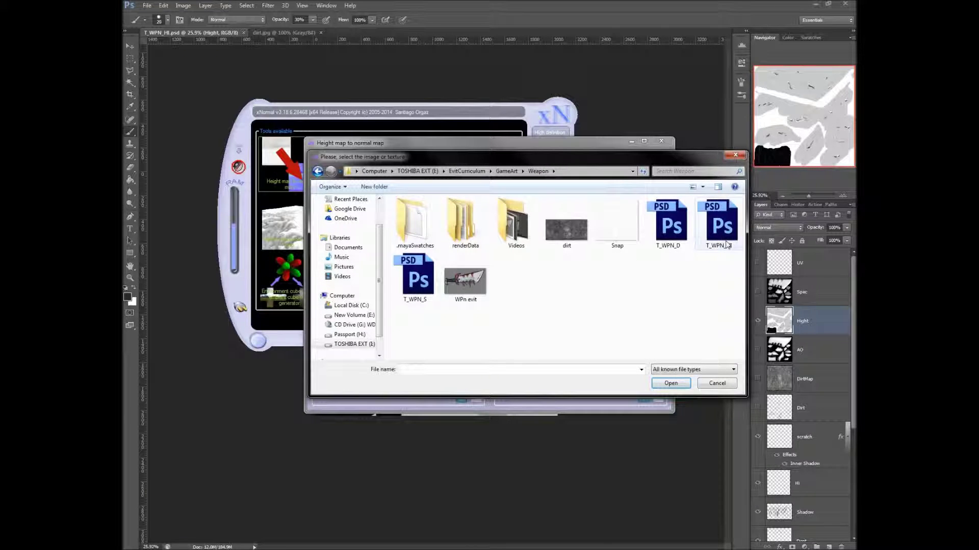
left_click(721, 224)
left_click(678, 383)
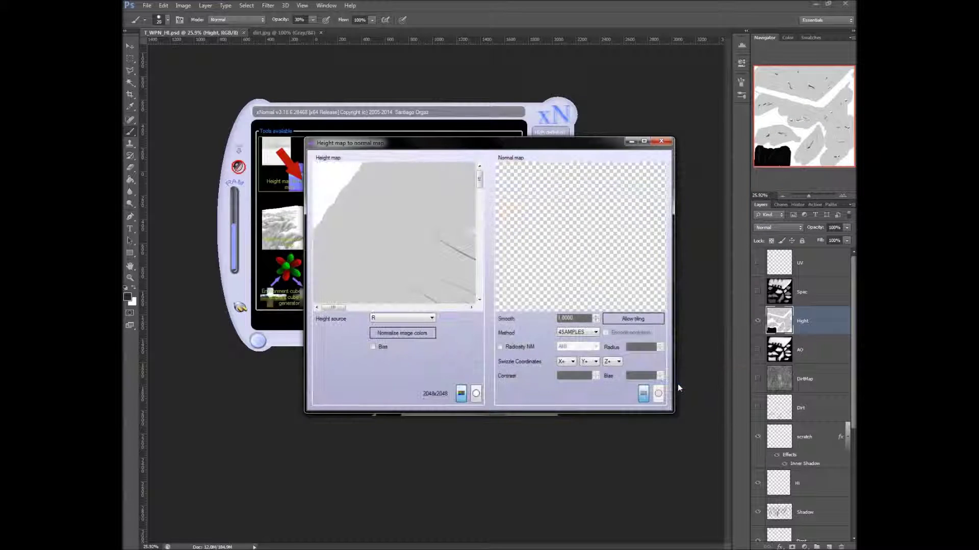
Inspect the loaded height map and generate a normal map from it
left_click_drag(338, 307, 398, 308)
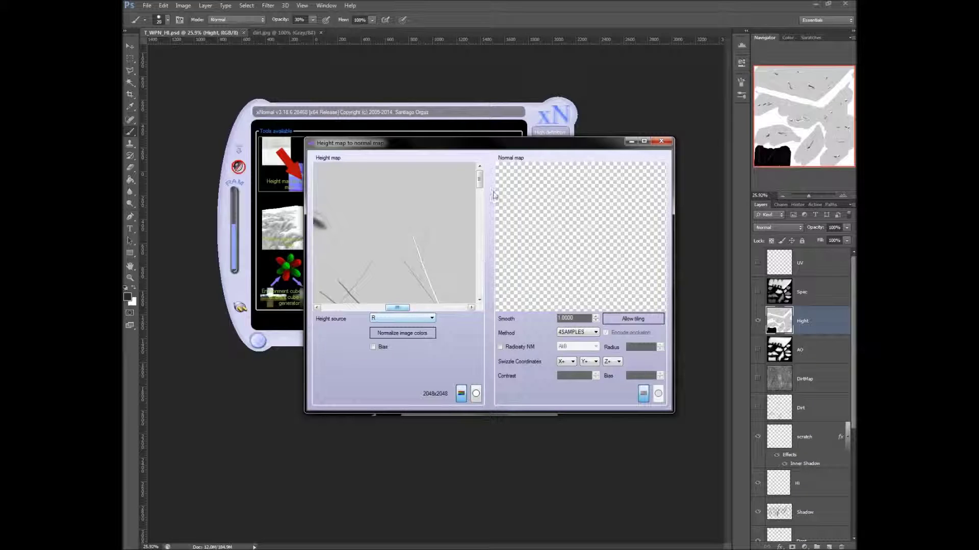
left_click_drag(479, 186, 470, 234)
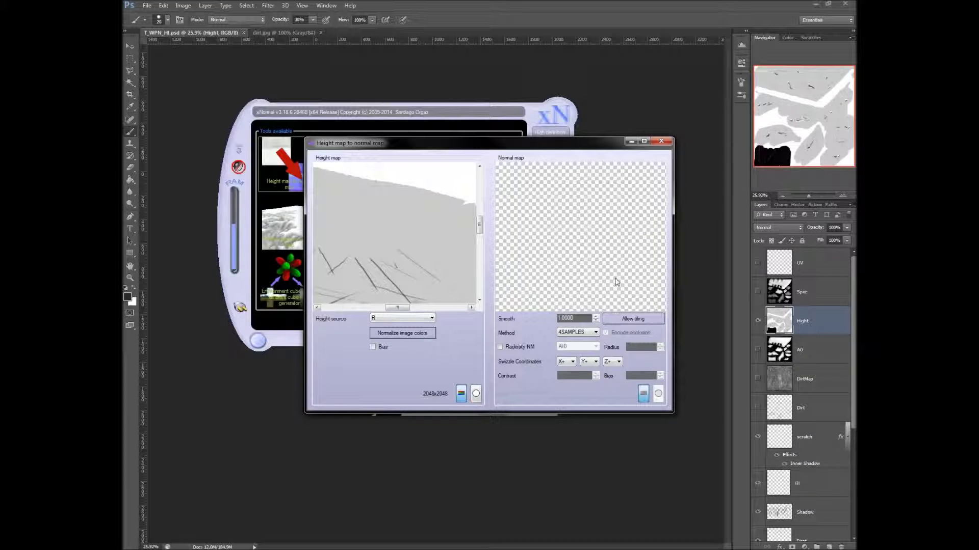
right_click(597, 250)
left_click(608, 254)
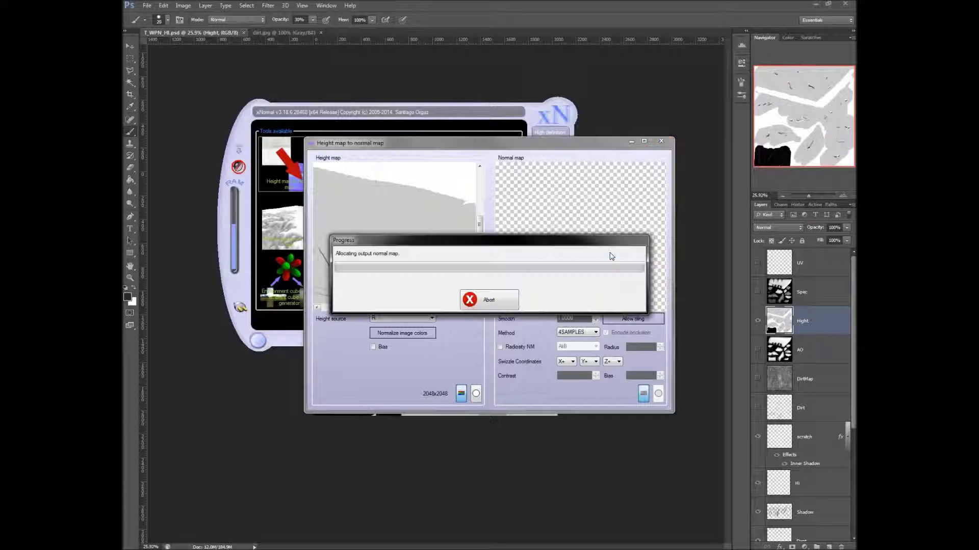
mouse_move(514, 308)
left_mouse_down()
mouse_move(551, 312)
mouse_move(530, 311)
left_mouse_up()
Save the generated normal map in the Weapon folder as T_WPN_N in TGA format
right_click(576, 212)
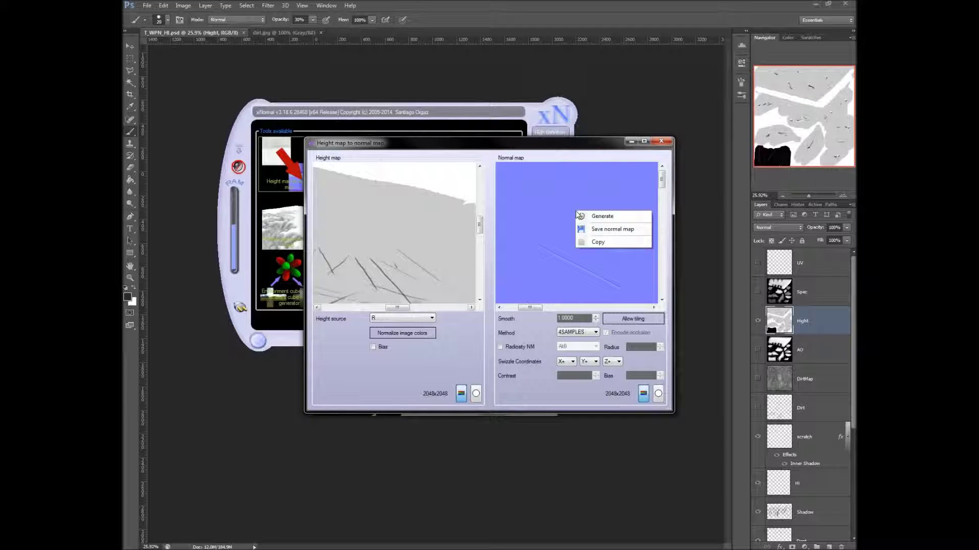
left_click(597, 229)
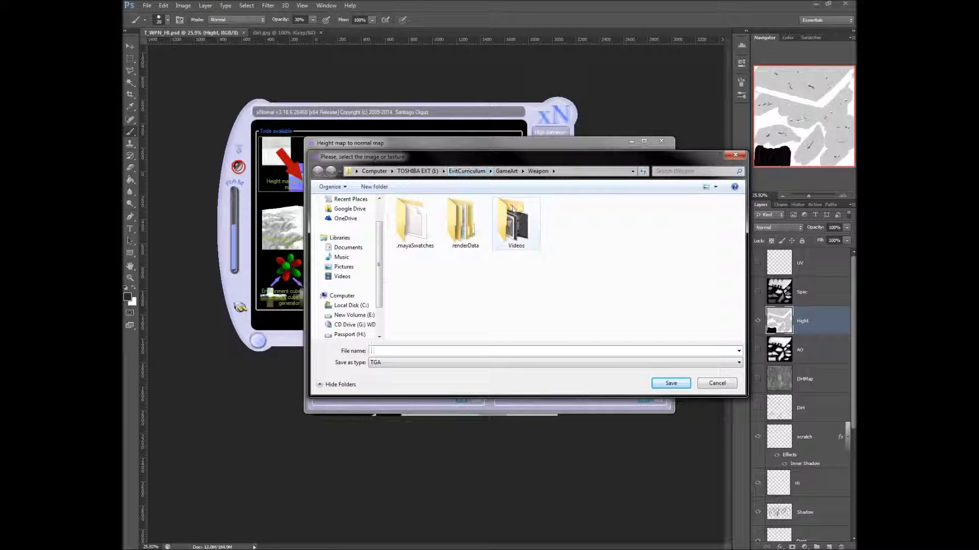
left_click(404, 362)
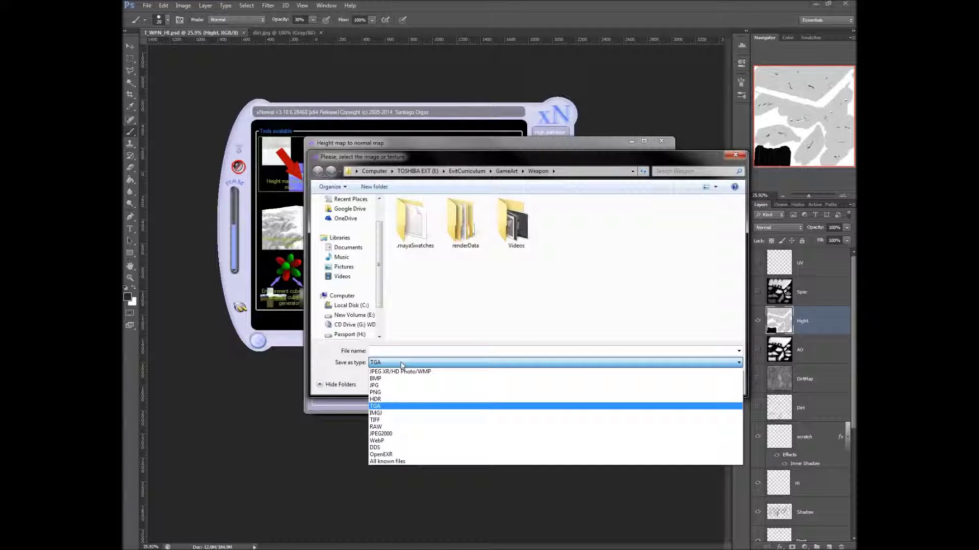
left_click(402, 365)
left_click(399, 352)
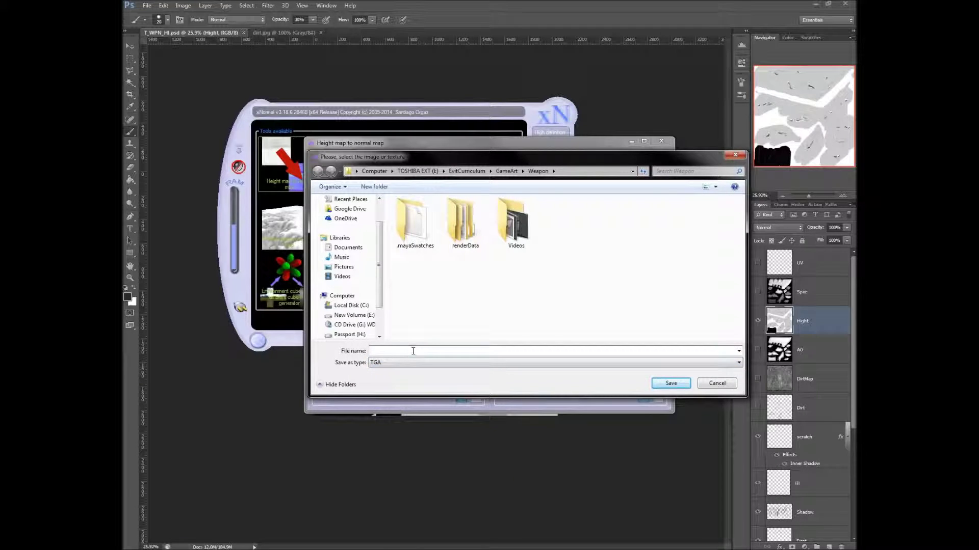
type("T_WP")
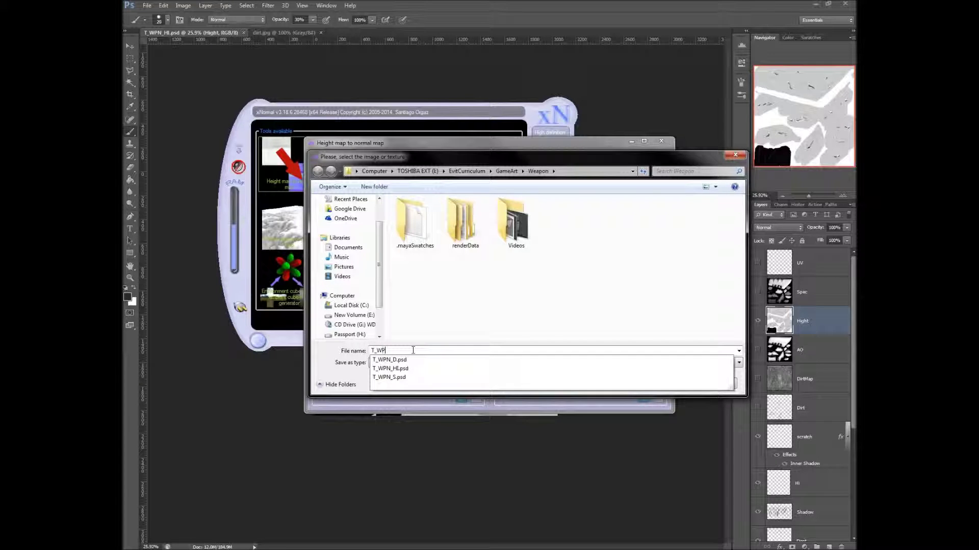
type("N_N")
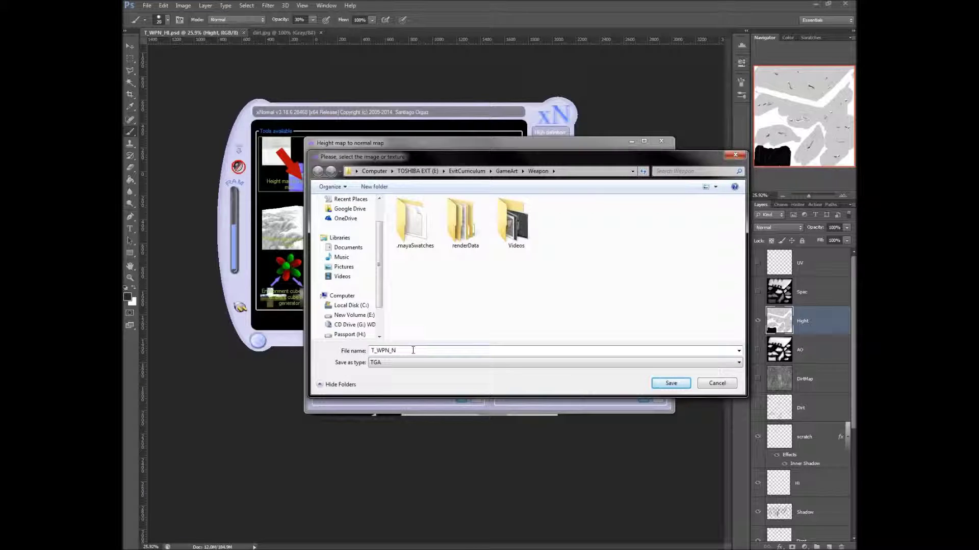
left_click(667, 384)
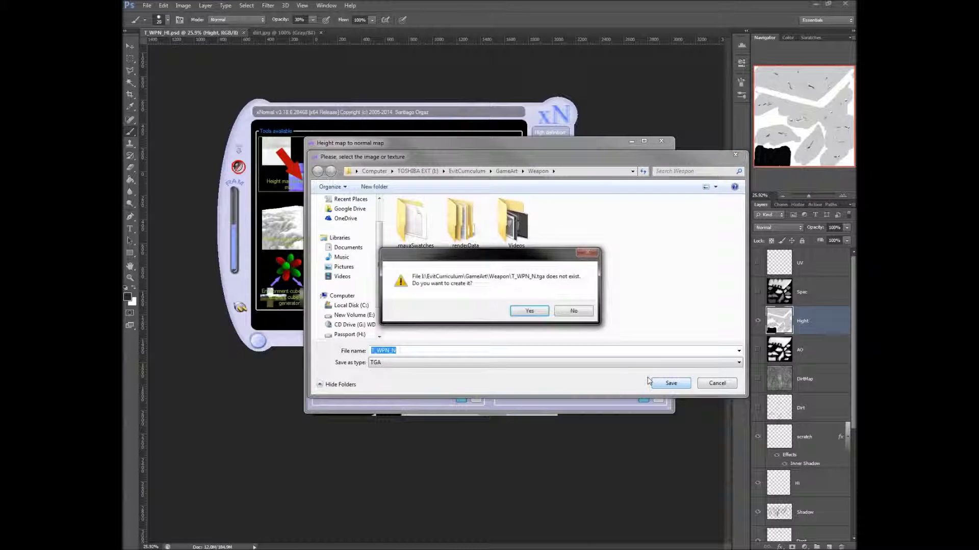
left_click(516, 311)
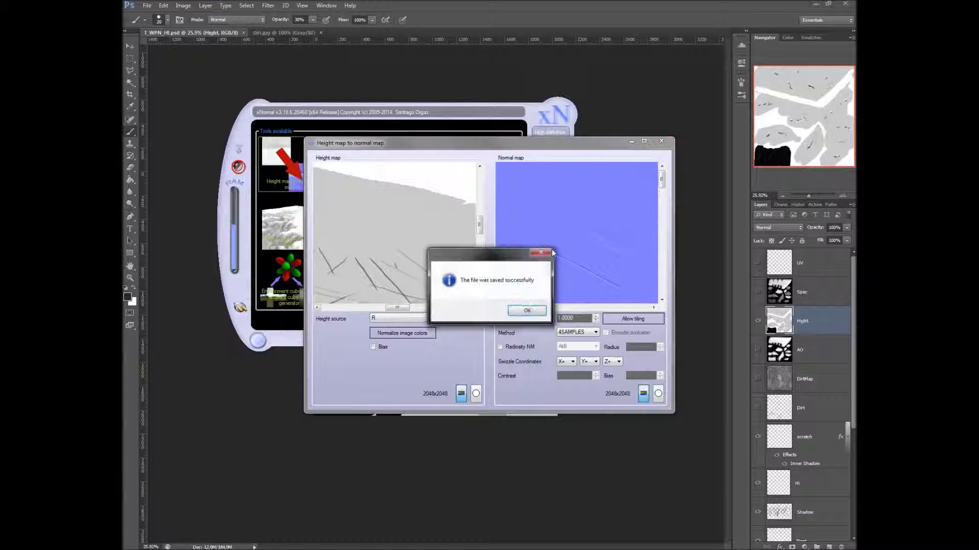
left_click(527, 311)
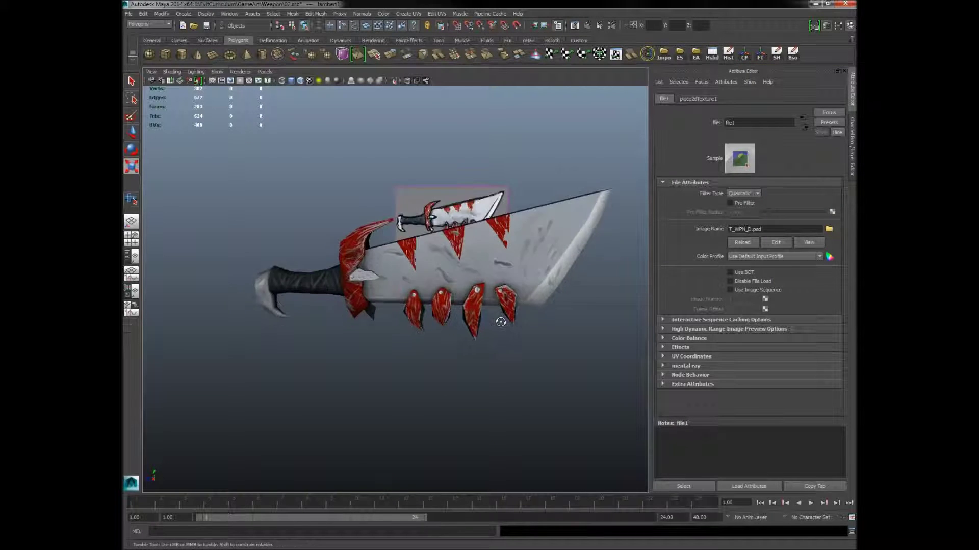
Switch to Maya, create a Blinn material in the Hypershade and assign it to the weapon mesh
left_click_drag(501, 322, 253, 289)
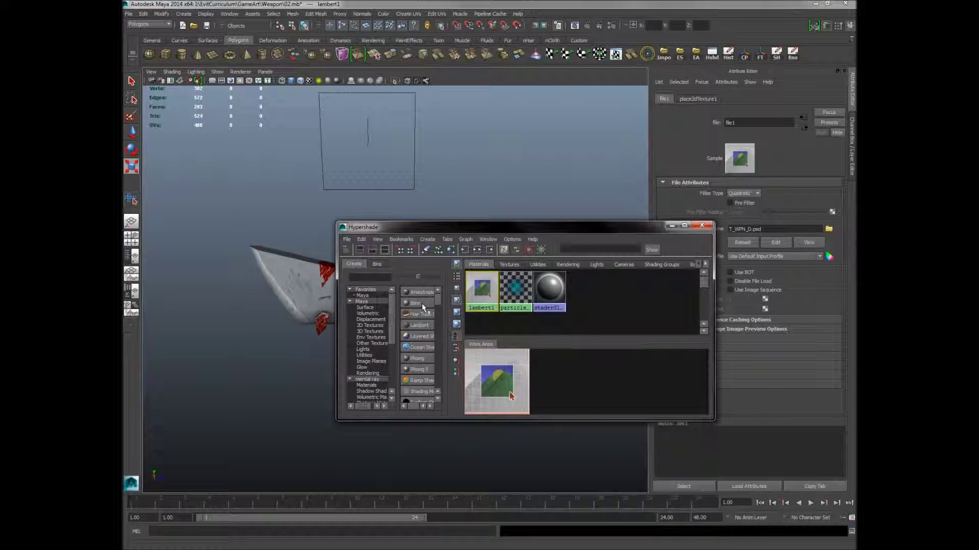
left_click(422, 304)
left_click_drag(489, 290, 320, 298)
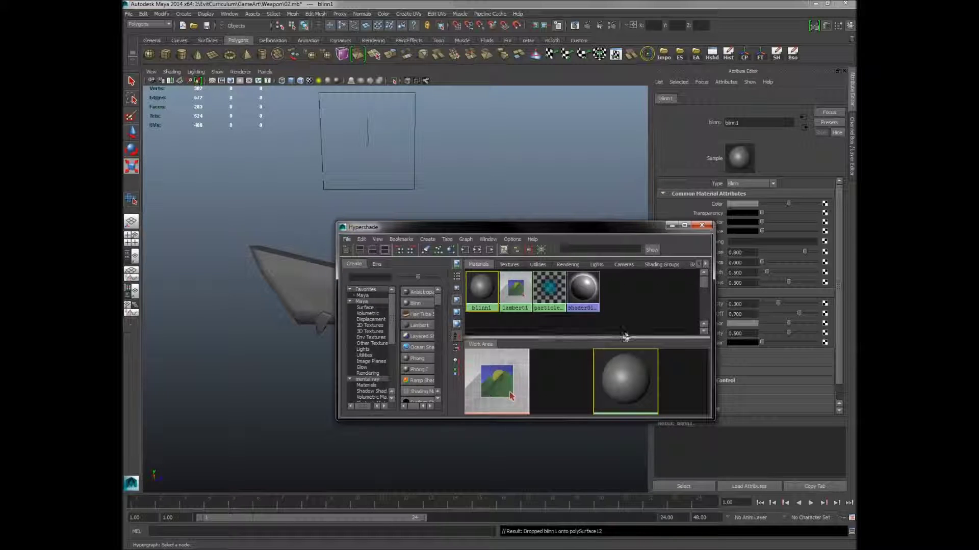
Connect a File texture to the Blinn's color and load T_WPN_D.psd as its image
left_click_drag(622, 224, 623, 460)
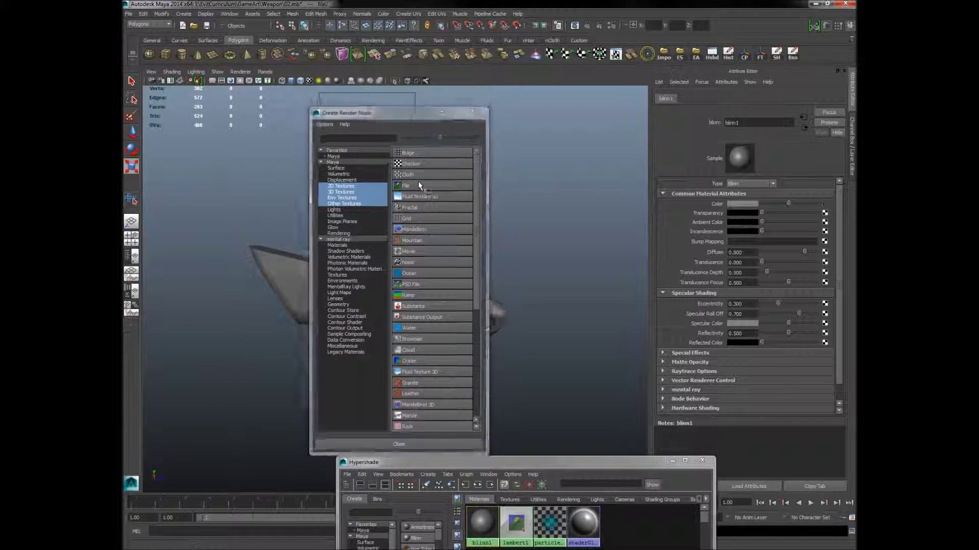
left_click(418, 182)
left_click(828, 230)
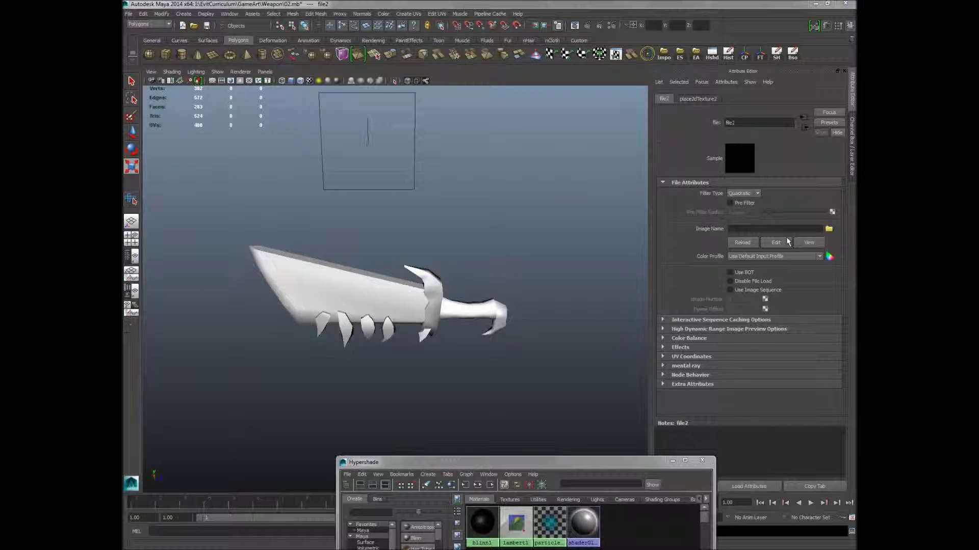
left_click(356, 220)
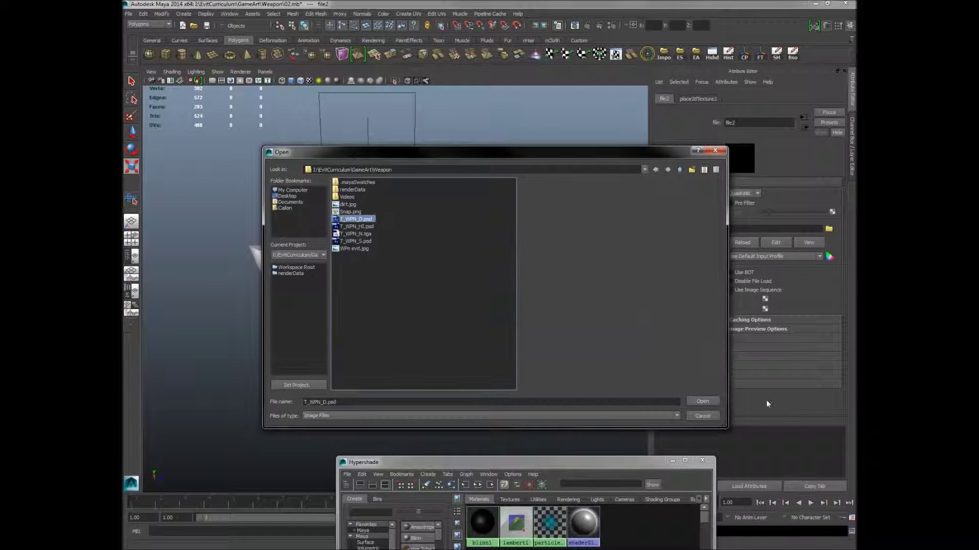
left_click(702, 401)
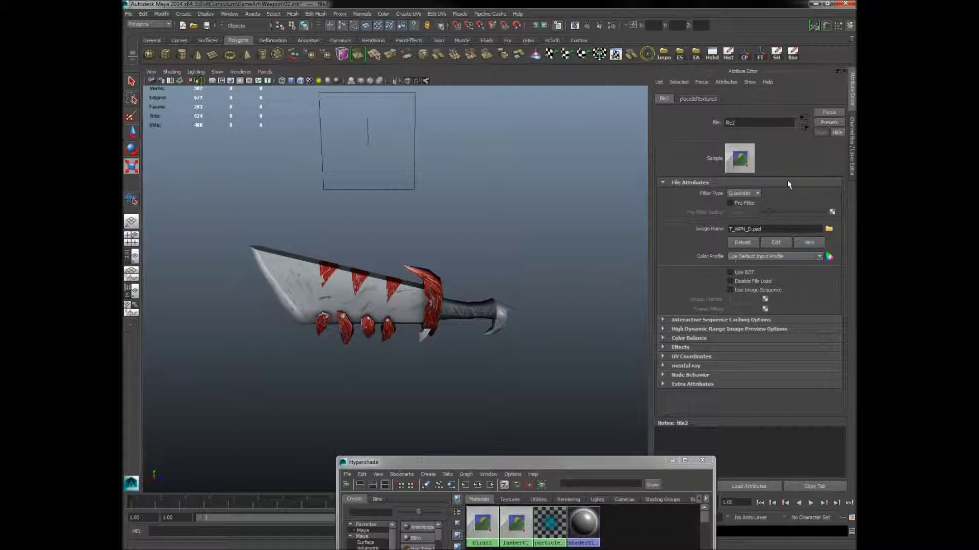
Connect a File texture to the Blinn's bump mapping and set the bump to be used as Tangent Space Normals
left_click(803, 127)
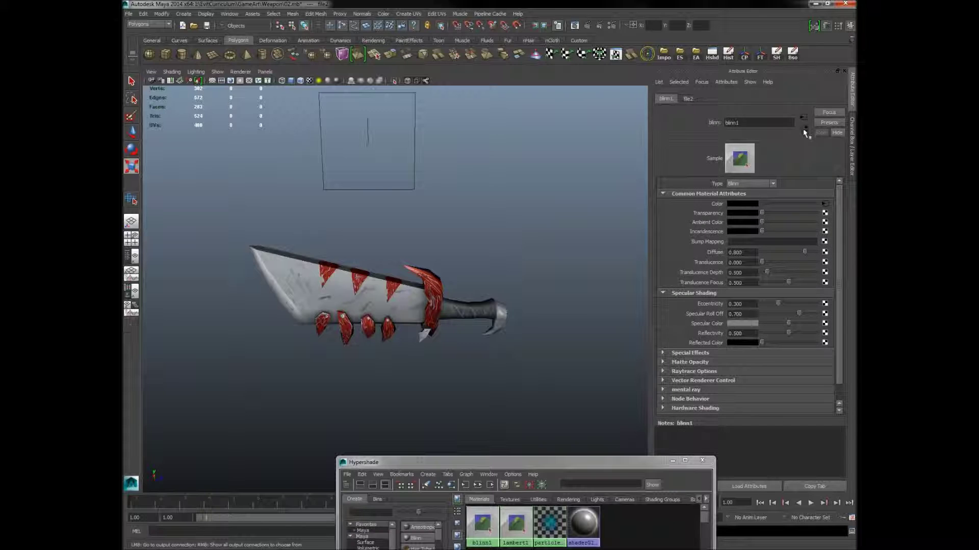
left_click(824, 241)
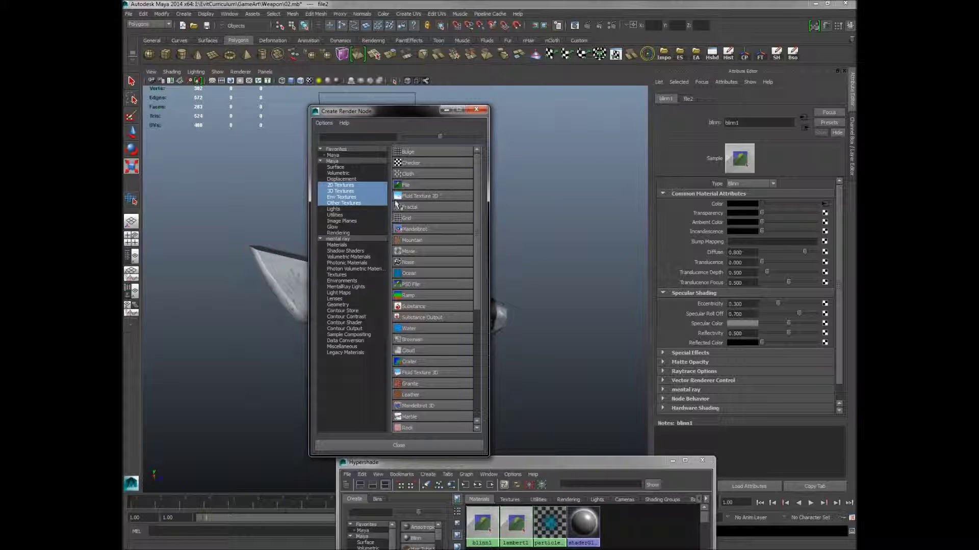
left_click(405, 188)
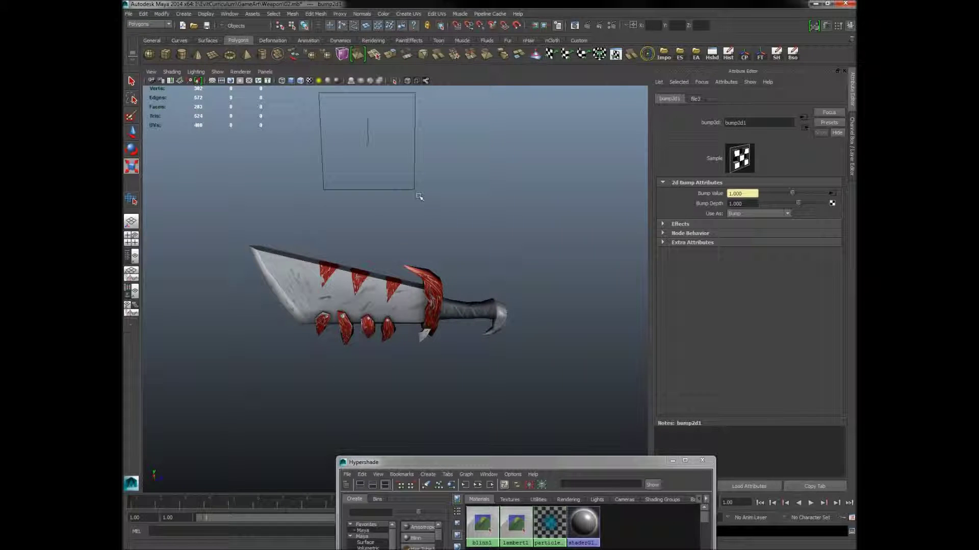
left_click(770, 214)
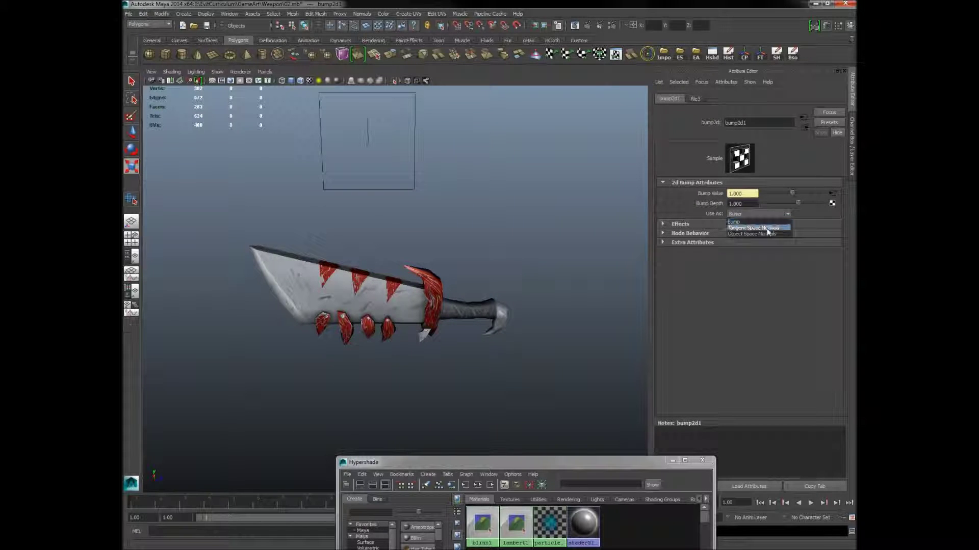
left_click(767, 229)
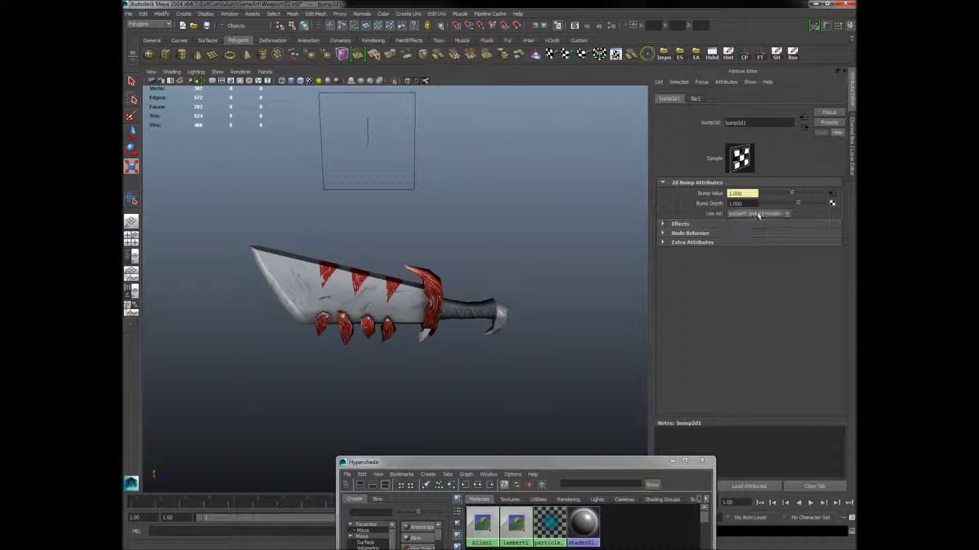
Load T_WPN_N.tga as the image of the bump node's File texture
left_click(697, 98)
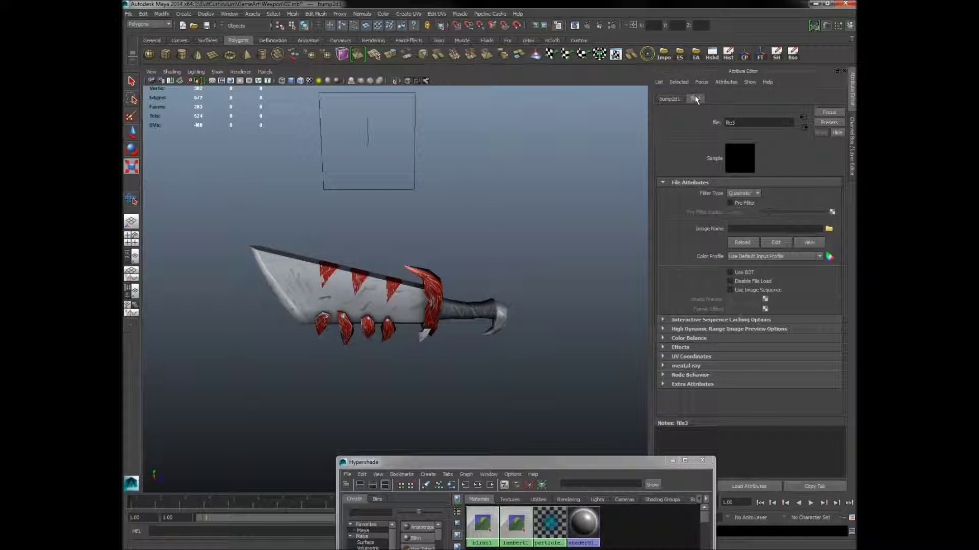
left_click(829, 229)
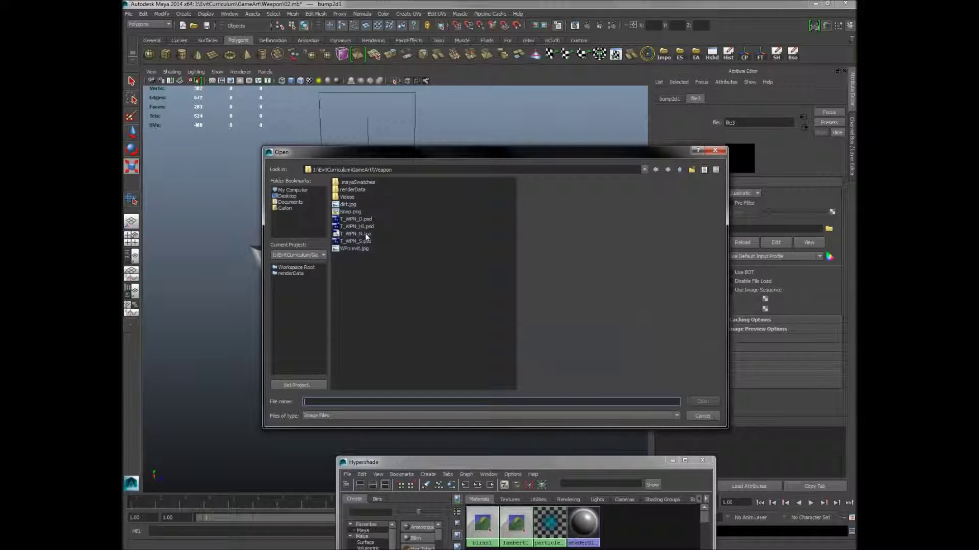
left_click(367, 235)
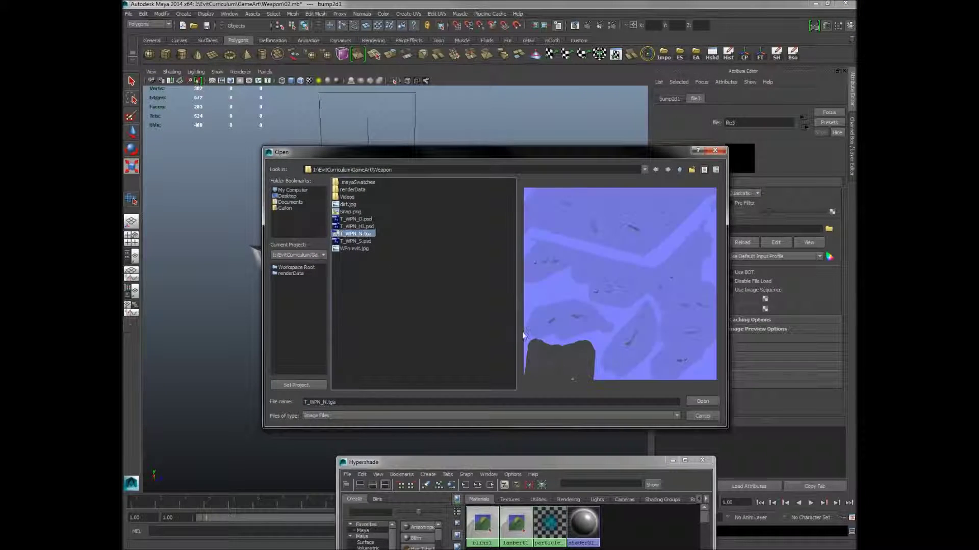
left_click(702, 403)
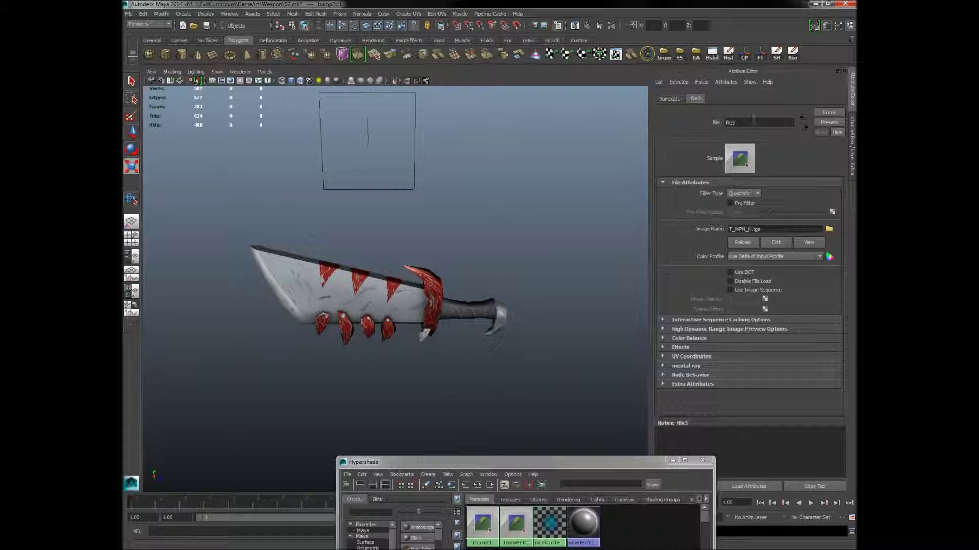
Connect a File texture to the Blinn's specular color and load T_WPN_S.psd as its image
left_click(804, 127)
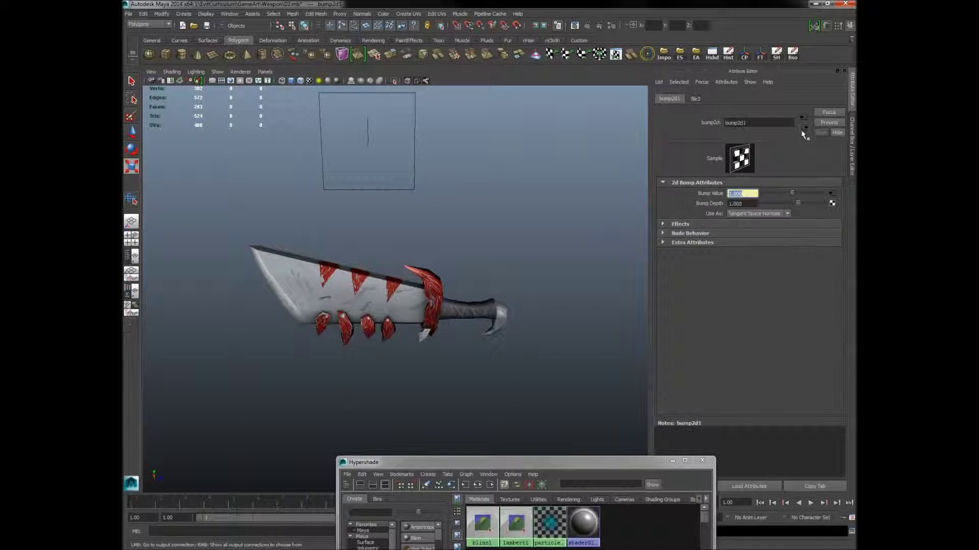
left_click(808, 129)
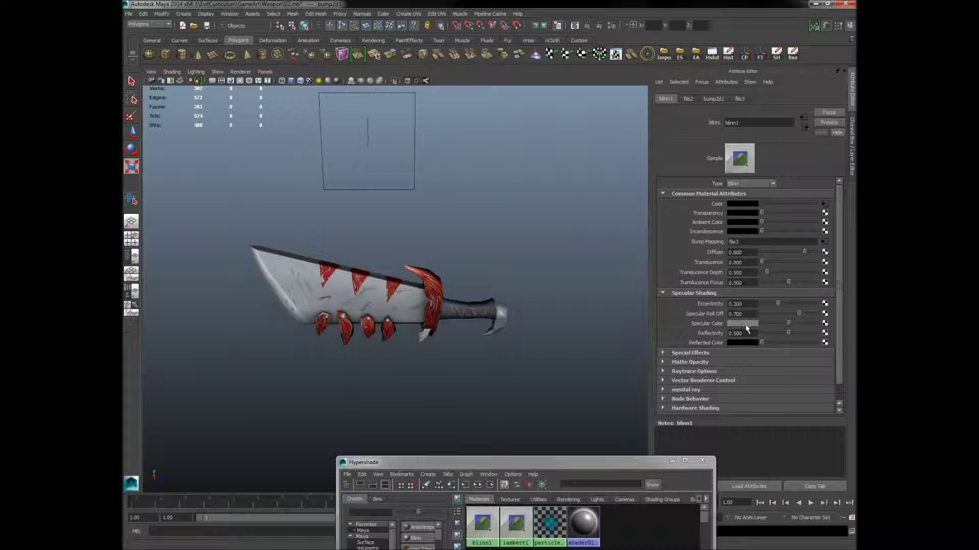
left_click(825, 323)
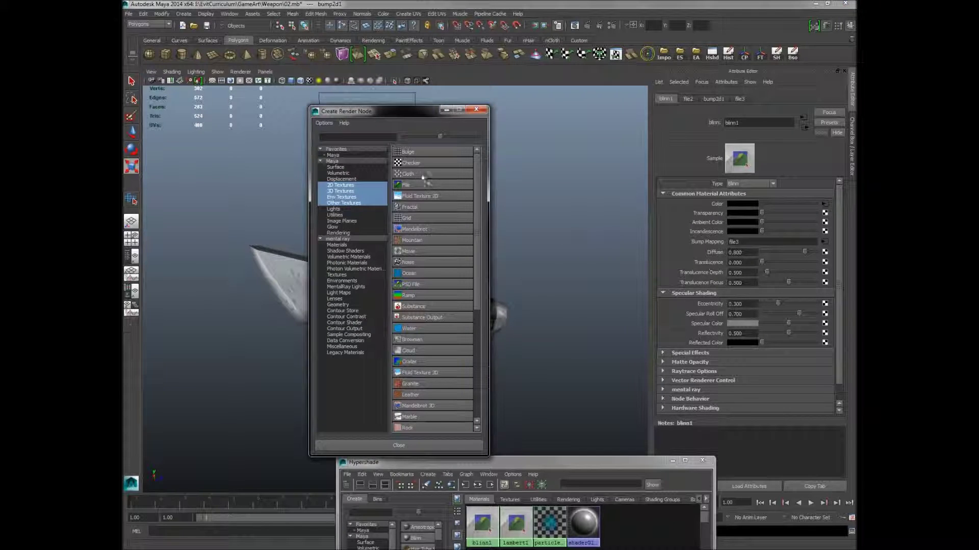
left_click(423, 185)
left_click(829, 229)
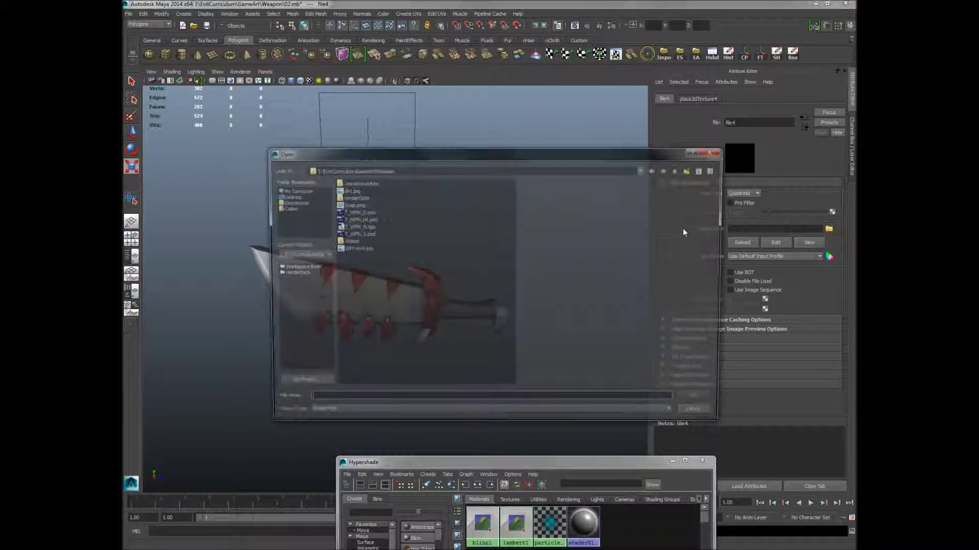
left_click(357, 241)
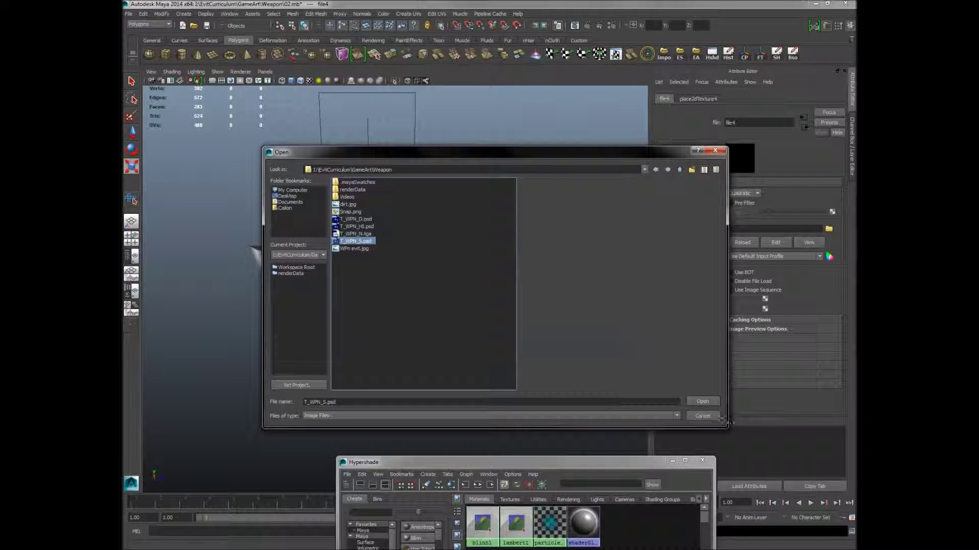
left_click(708, 401)
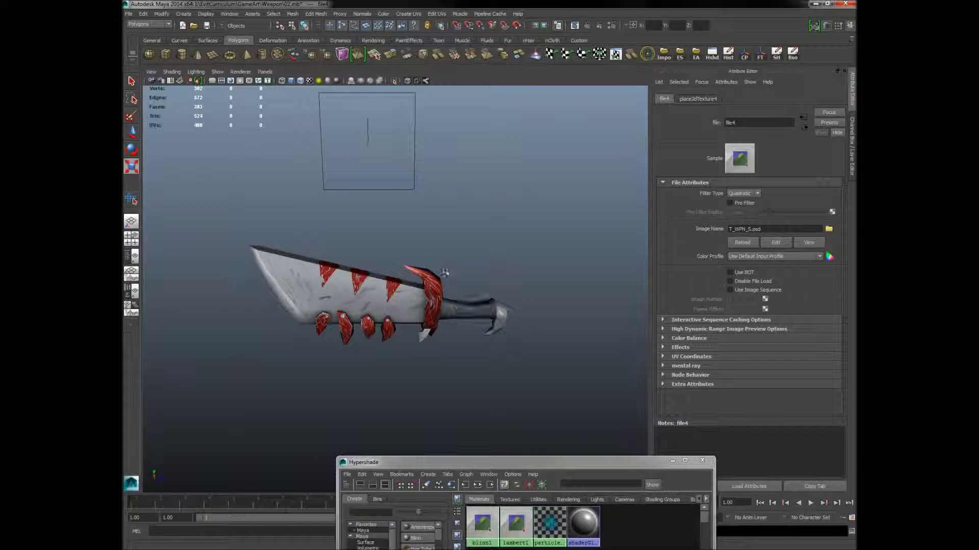
View the specular map's source image in Photoshop, close T_WPN_S.psd and return to Maya
left_click_drag(337, 199, 673, 232)
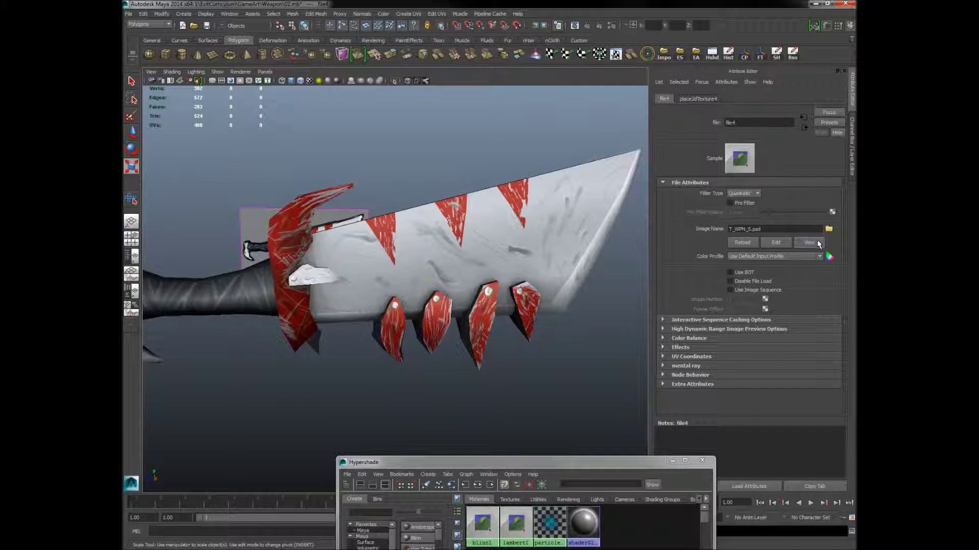
left_click(816, 243)
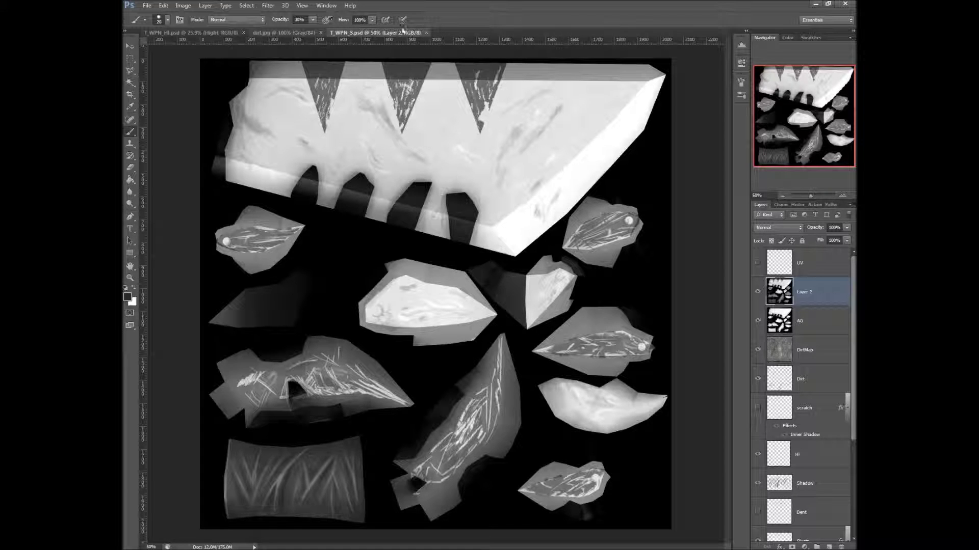
left_click(426, 33)
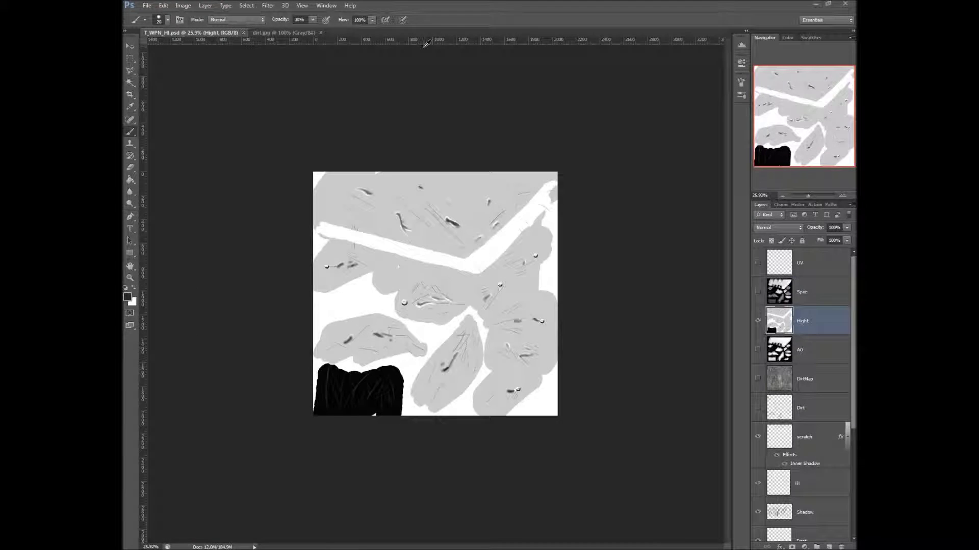
key("alt+Tab")
Switch the perspective viewport to High Quality rendering and check the deselected weapon from both sides
left_click_drag(388, 204, 407, 219)
left_click(413, 213)
scroll(263, 204, "down", 5)
scroll(425, 199, "up", 3)
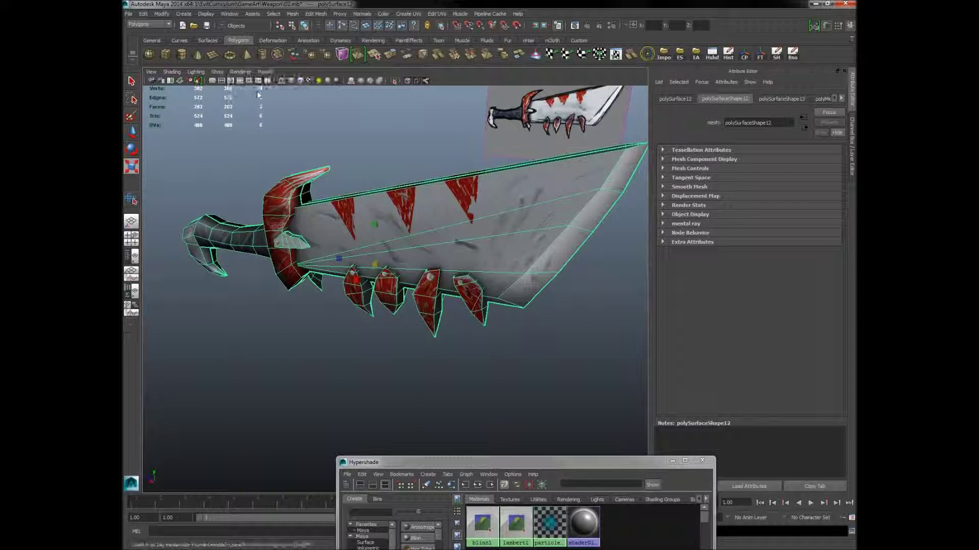
left_click(438, 387)
left_click_drag(439, 214, 617, 212)
left_click_drag(504, 199, 419, 190)
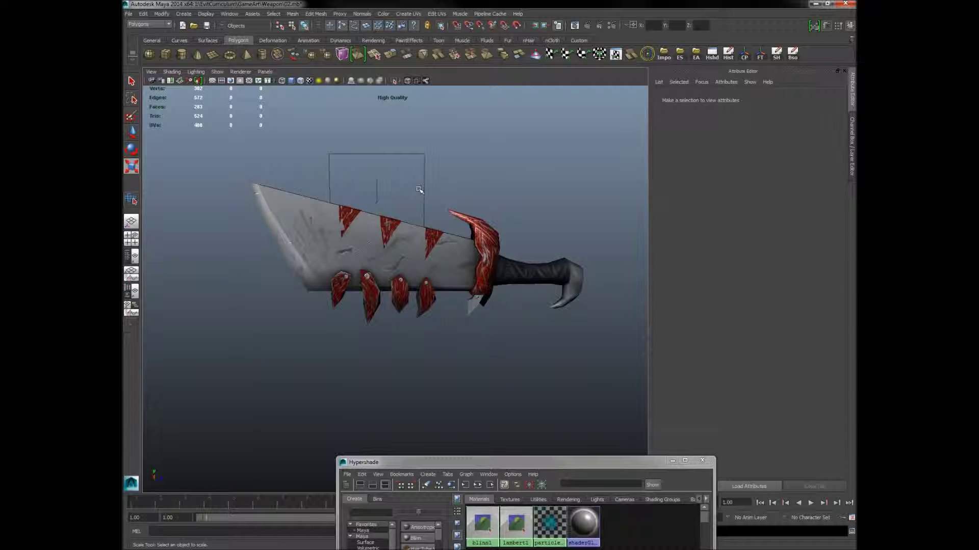
Create an ambient light in the scene
left_click(184, 13)
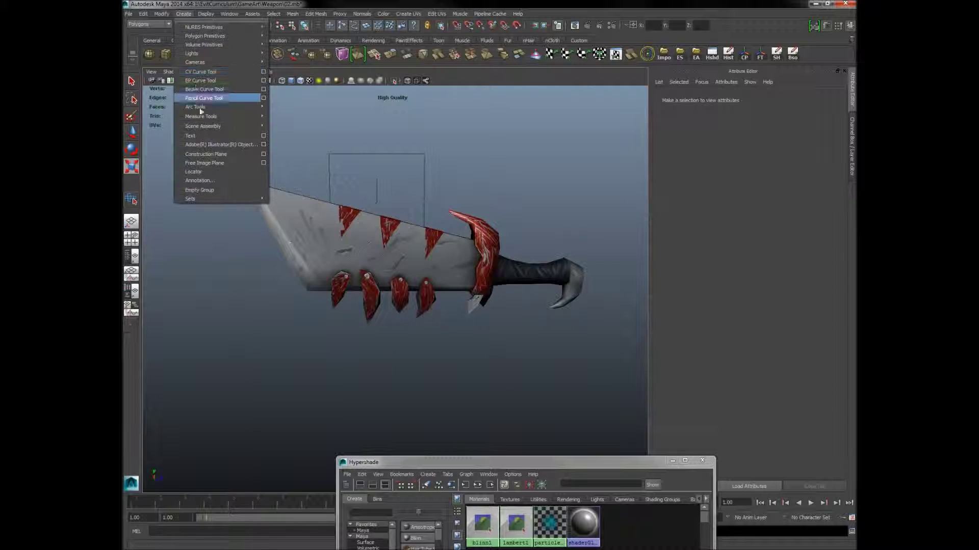
mouse_move(208, 54)
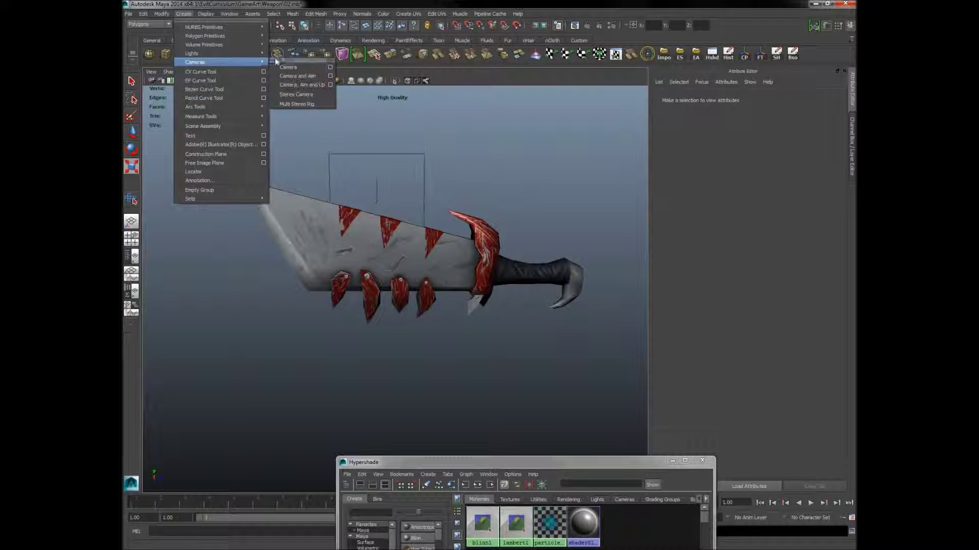
left_click(274, 59)
Move the ambient light about 2.2 units along X out of the weapon and light the viewport with all lights
left_click_drag(438, 239, 493, 253)
key("r")
key("w")
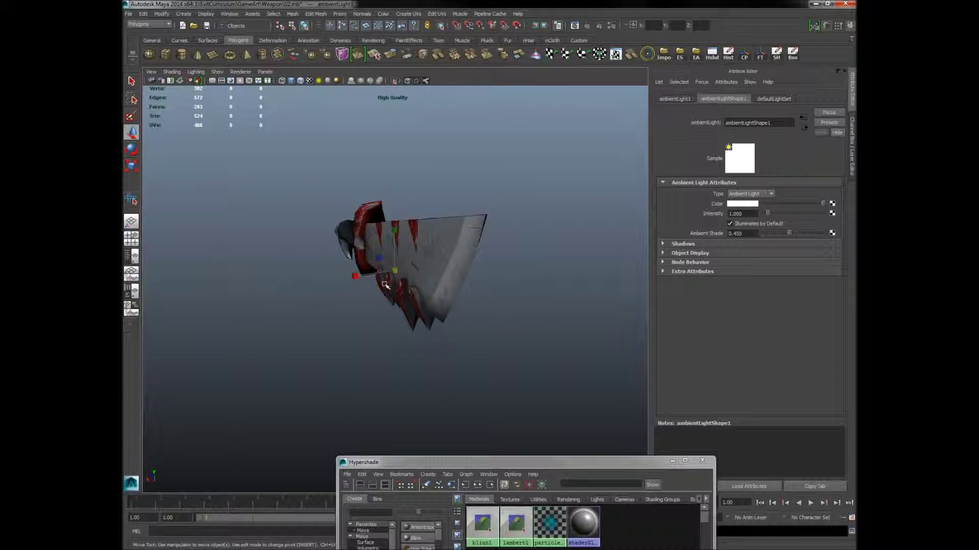
left_click_drag(370, 280, 304, 278)
key("7")
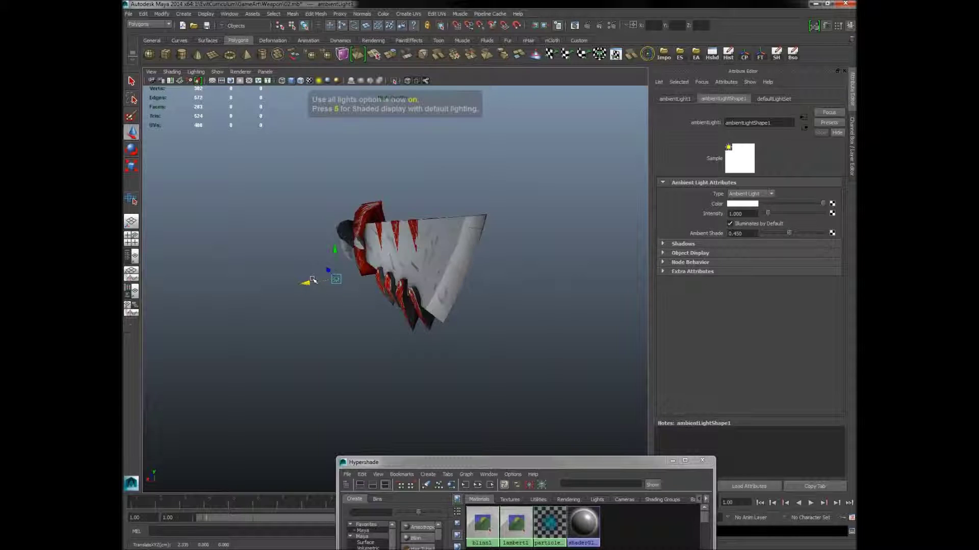
Move the ambient light around the guard and blade to examine the weapon's normal and specular shading, placing it above the handle
mouse_move(339, 297)
left_mouse_down()
mouse_move(344, 310)
mouse_move(416, 297)
mouse_move(381, 272)
mouse_move(380, 179)
mouse_move(373, 242)
mouse_move(382, 239)
mouse_move(367, 234)
left_mouse_up()
scroll(376, 241, "up", 5)
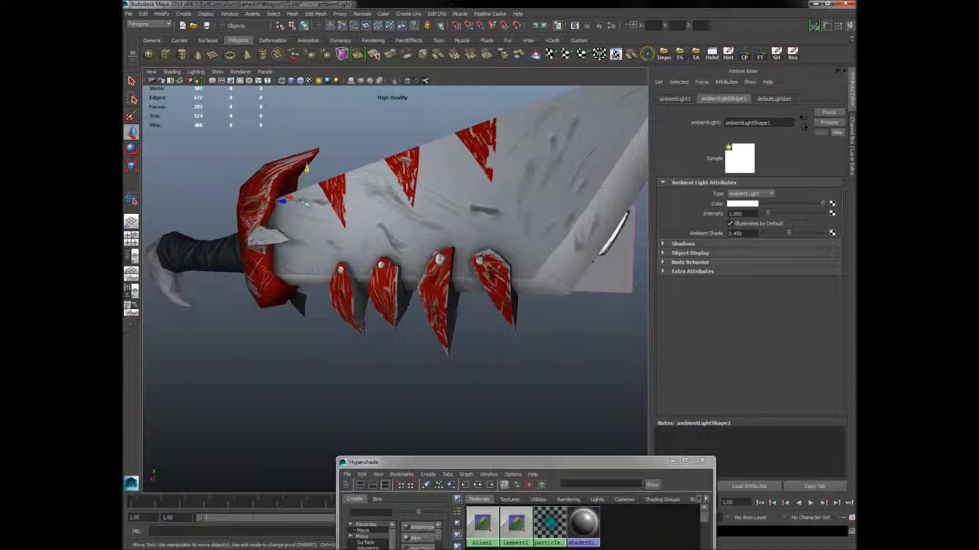
mouse_move(305, 202)
left_mouse_down()
mouse_move(346, 212)
mouse_move(349, 314)
left_mouse_up()
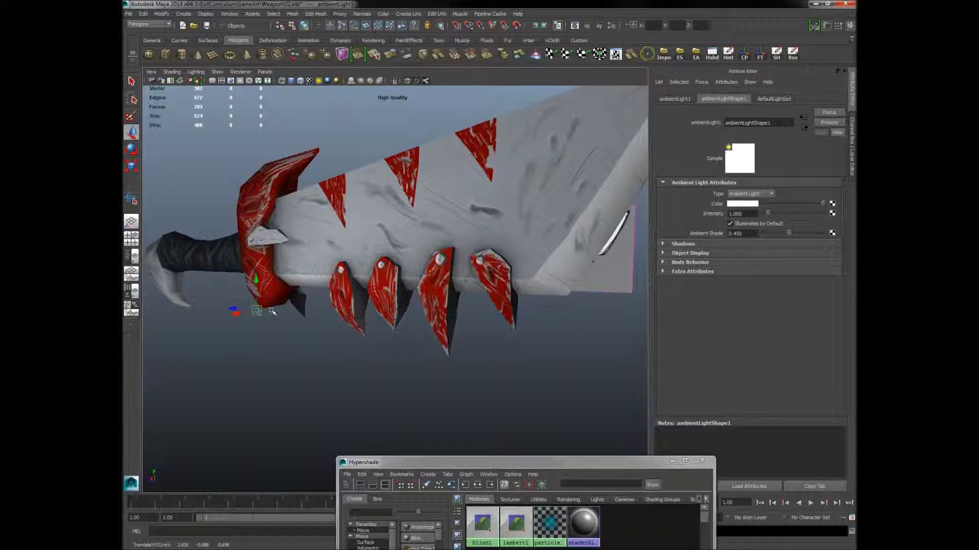
left_click_drag(253, 313, 206, 220)
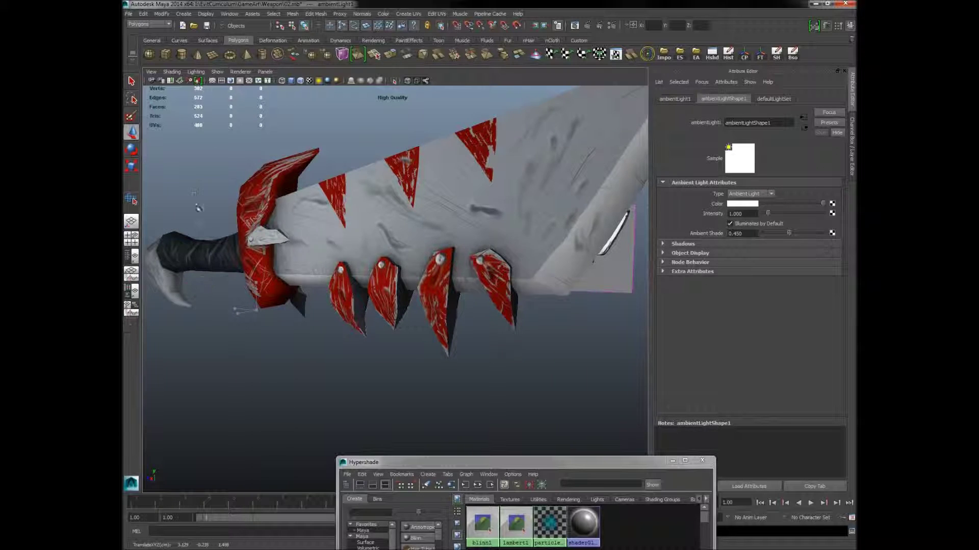
left_click_drag(206, 295, 295, 293)
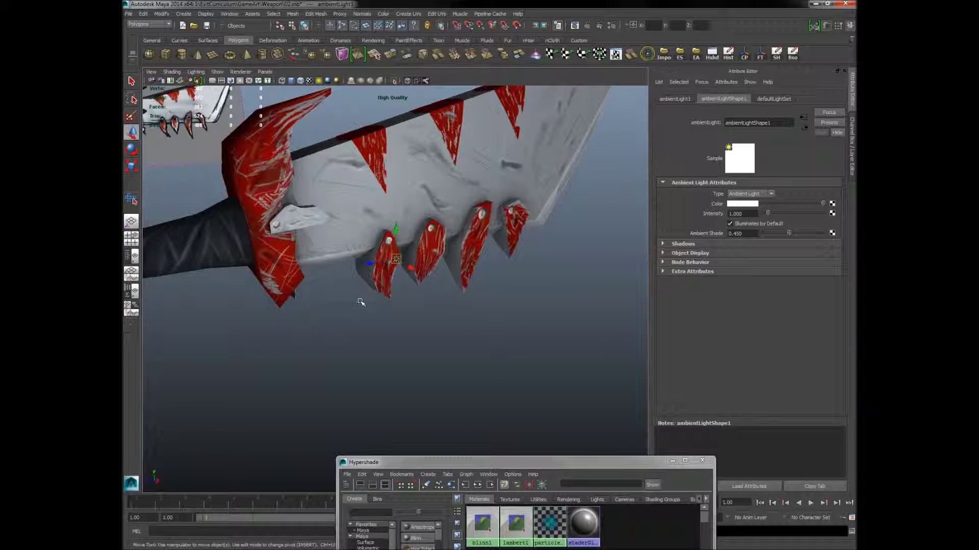
mouse_move(178, 297)
left_mouse_down()
mouse_move(285, 266)
mouse_move(362, 324)
mouse_move(300, 297)
mouse_move(463, 279)
mouse_move(507, 300)
mouse_move(454, 317)
mouse_move(367, 306)
mouse_move(397, 302)
mouse_move(379, 305)
left_mouse_up()
left_click_drag(330, 231, 329, 232)
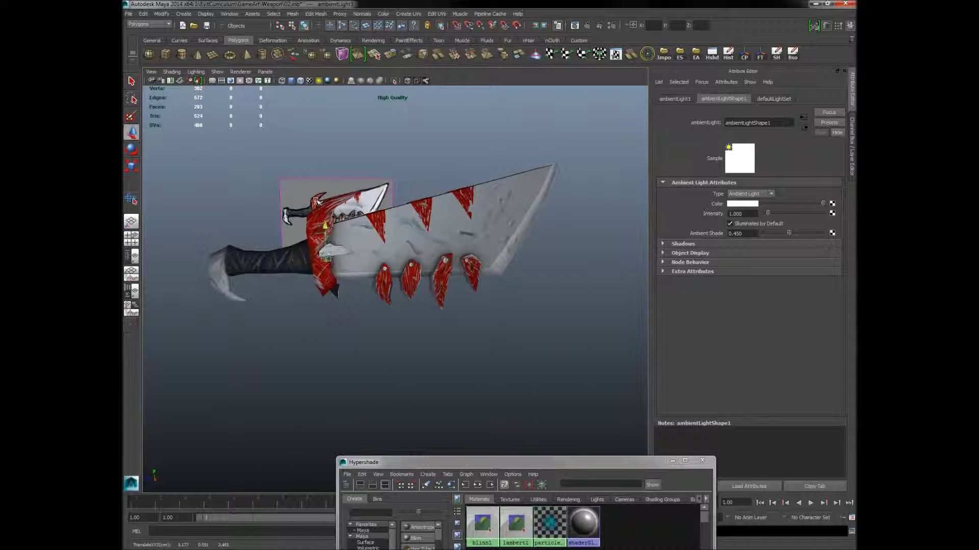
left_click_drag(303, 155, 403, 250)
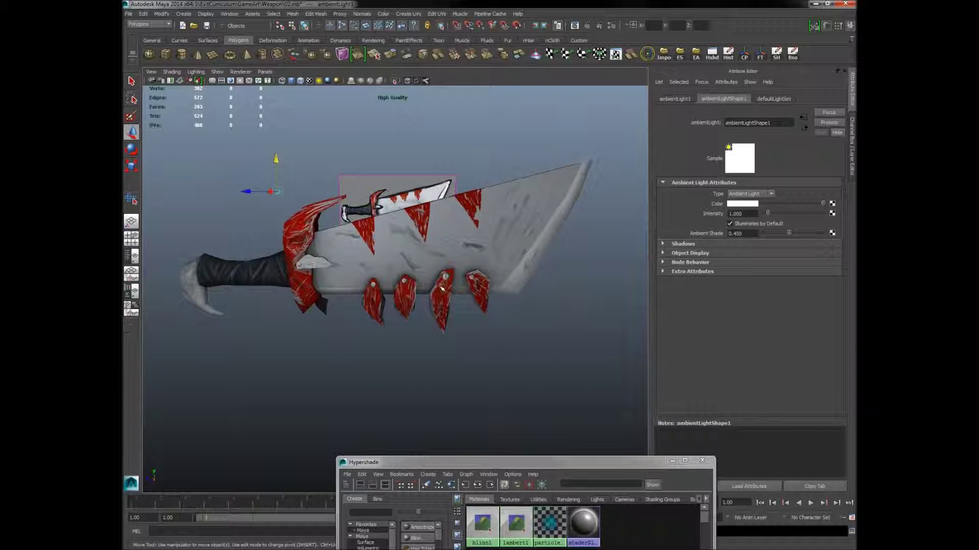